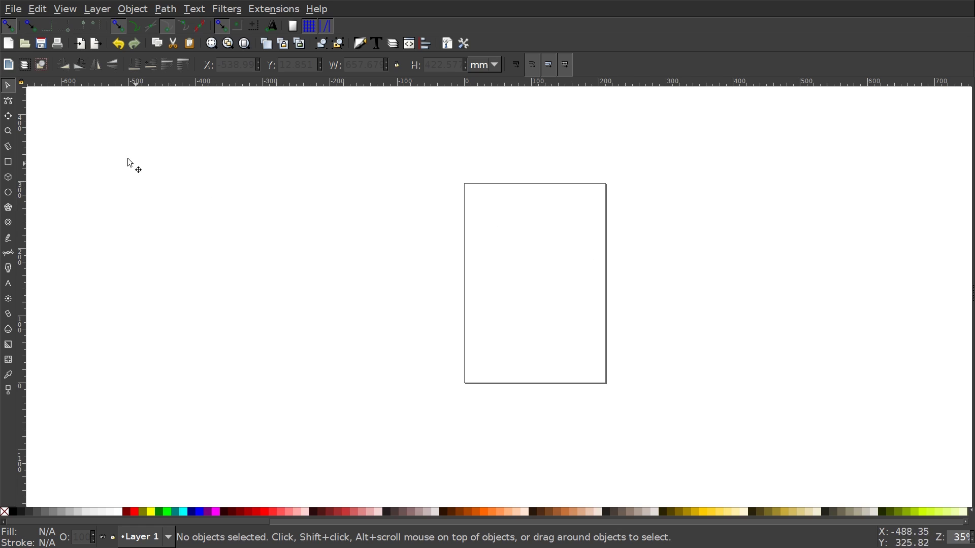
- Set the document's display units to px and turn off the page border in Document Properties
left_click(14, 9)
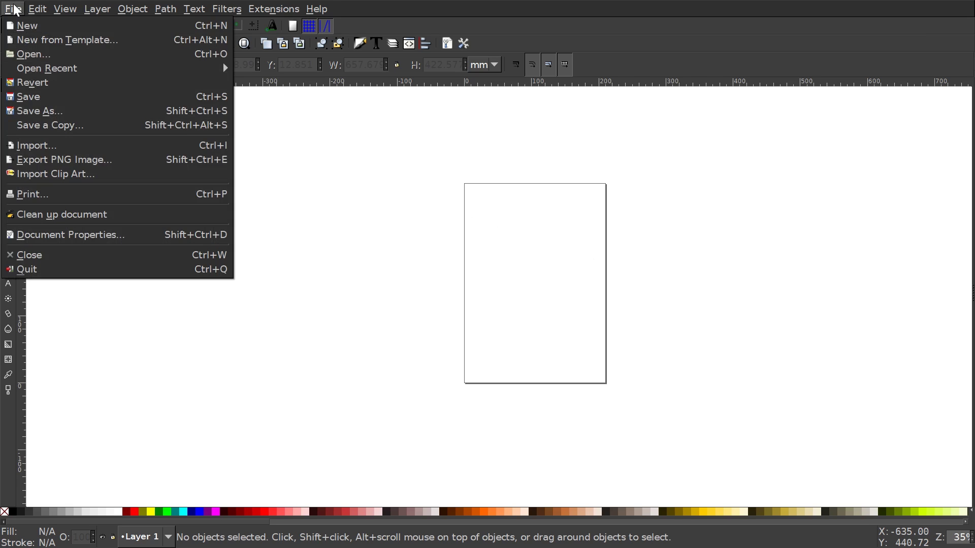
left_click(78, 237)
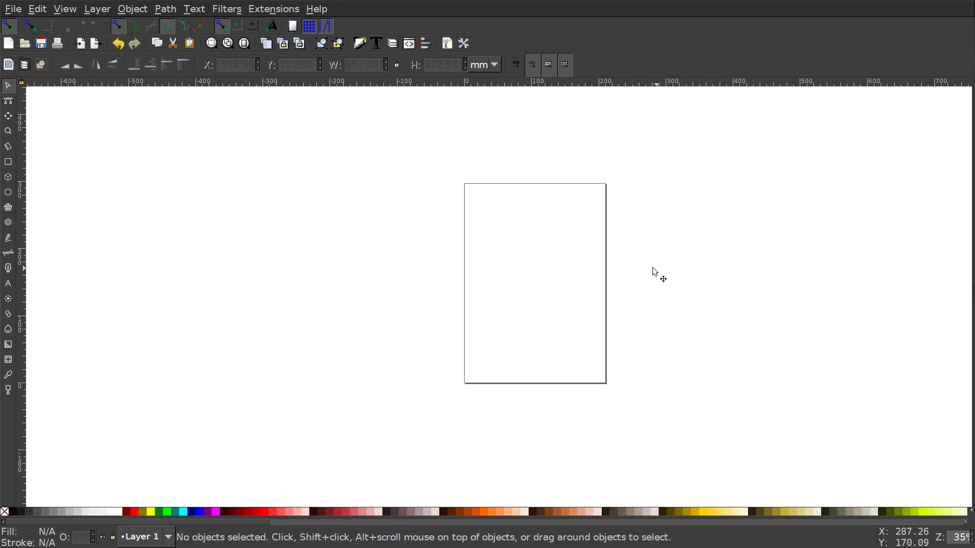
left_click(13, 9)
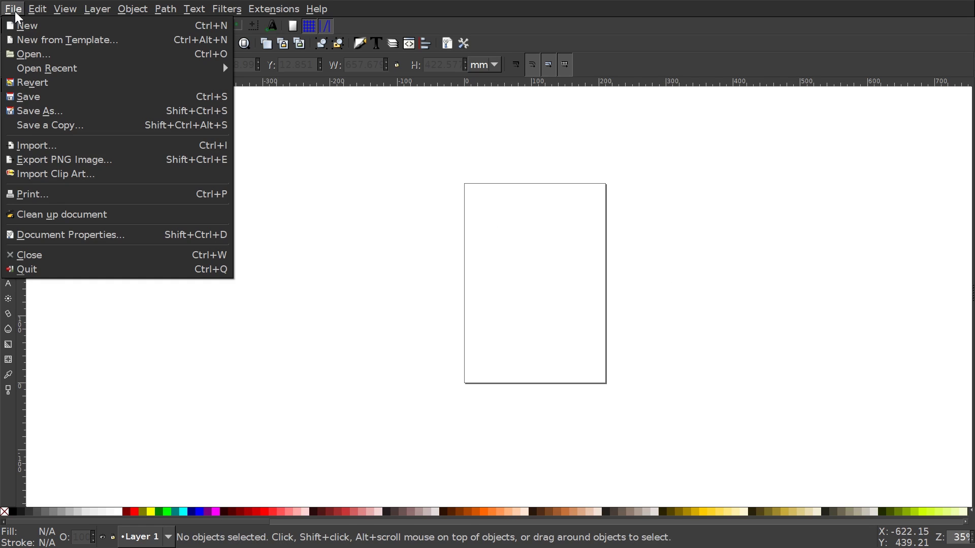
left_click(69, 237)
left_click_drag(503, 81, 494, 58)
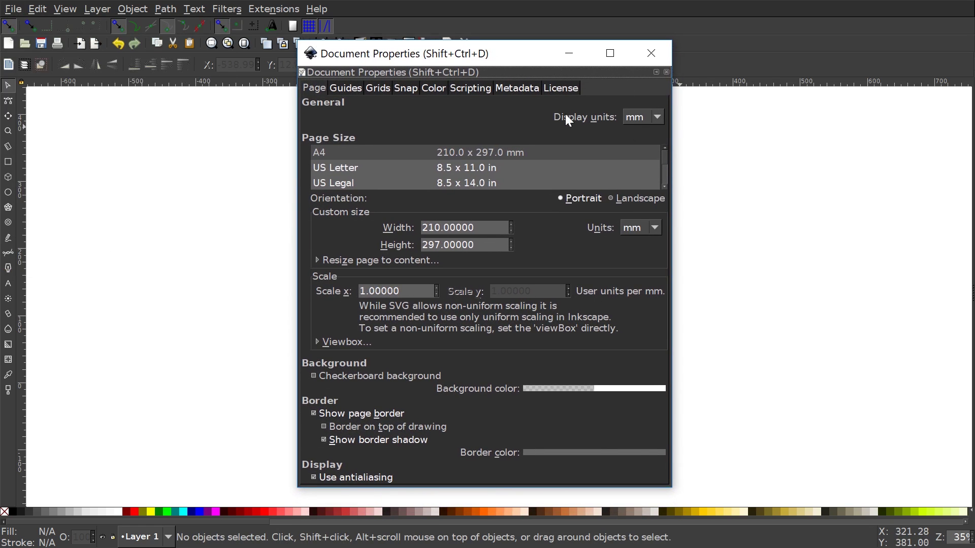
left_click(635, 117)
left_click(636, 85)
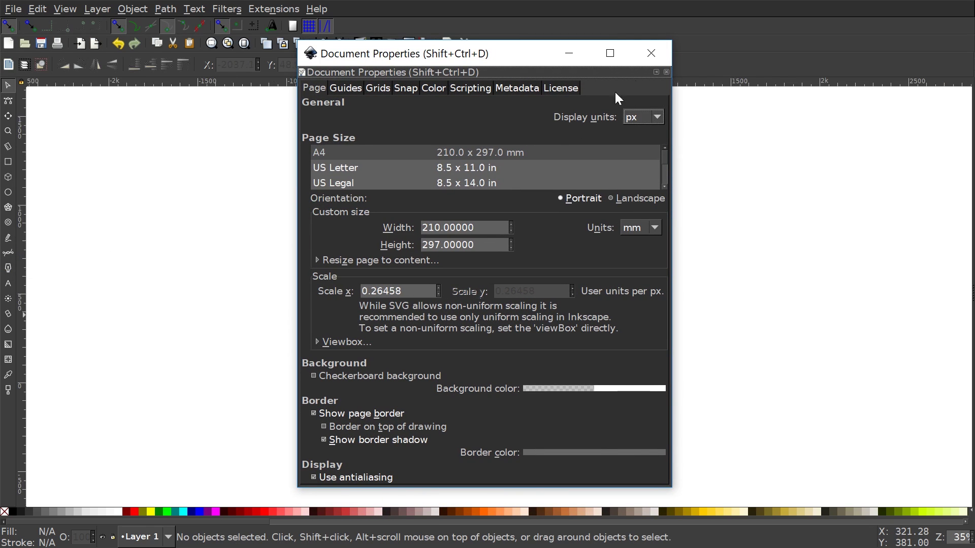
left_click(333, 416)
left_click(651, 53)
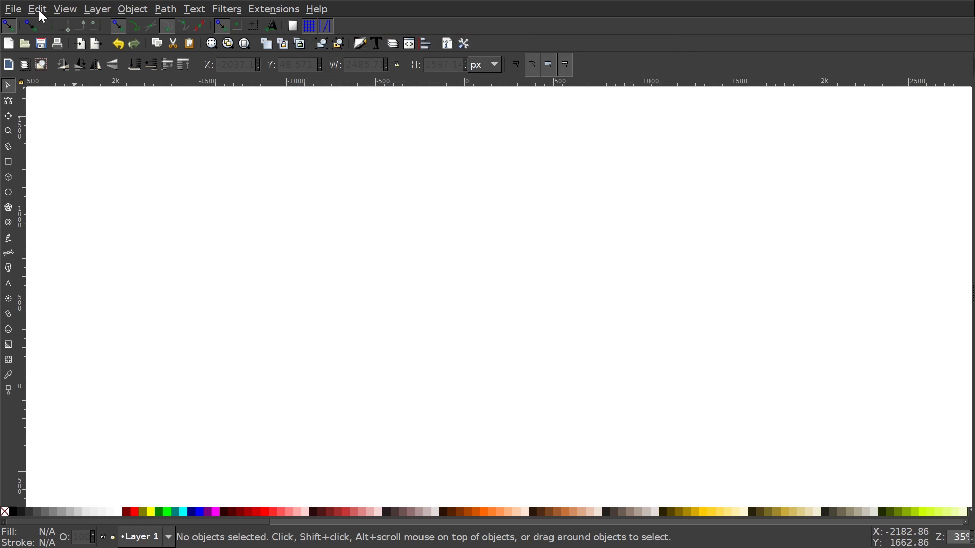
- Set the view to Zoom 1:1 and enable snapping to smooth nodes
left_click(60, 10)
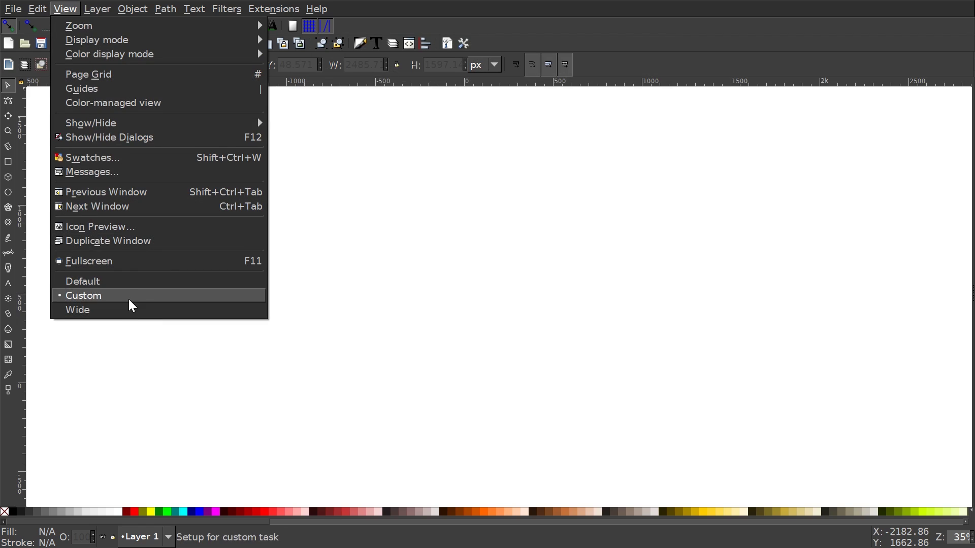
mouse_move(132, 25)
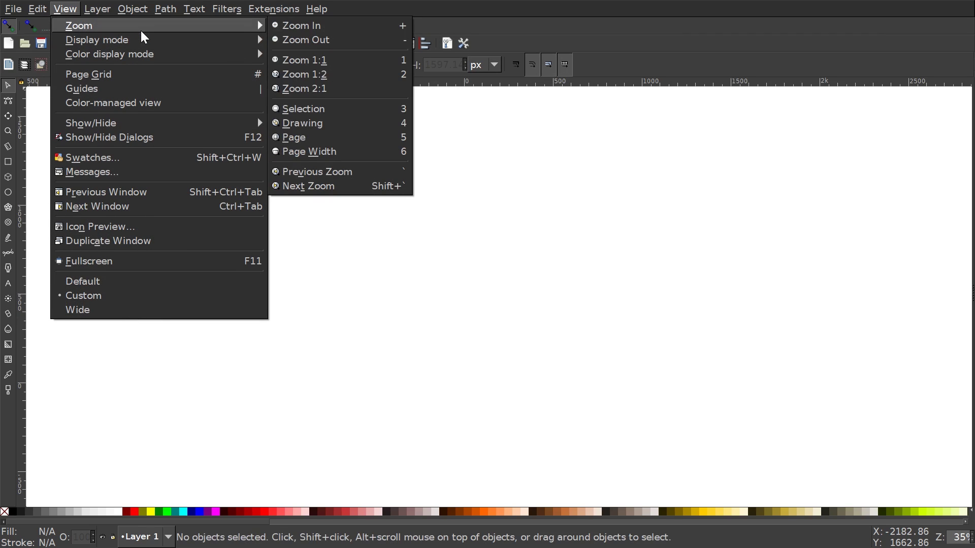
left_click(335, 63)
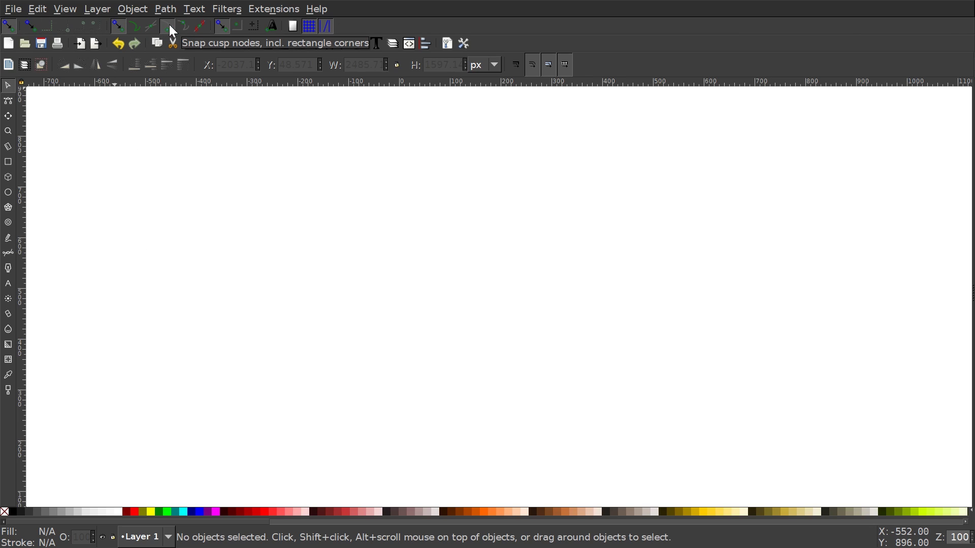
left_click(190, 25)
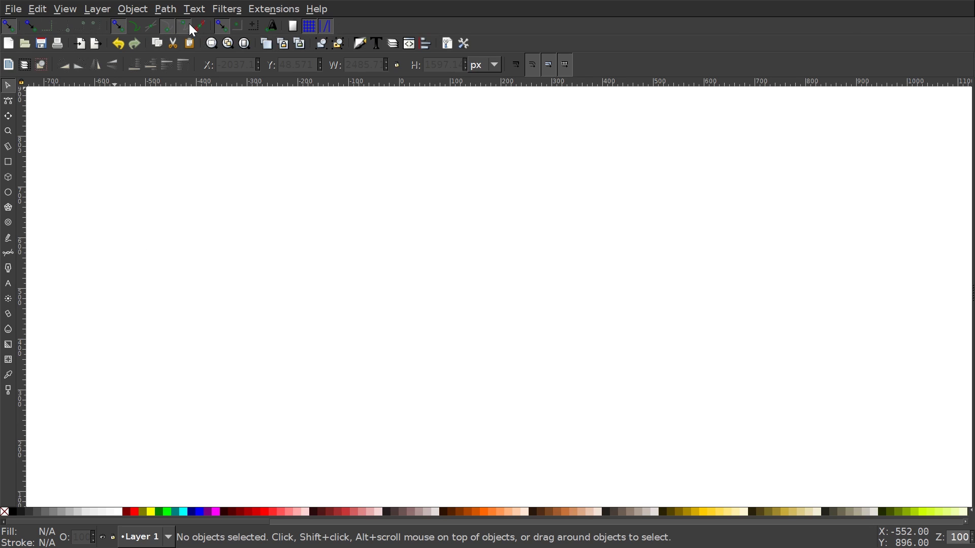
- Show the Align and Distribute settings with alignment relative to Last selected, and show the Fill and Stroke settings
left_click(425, 44)
left_click(919, 112)
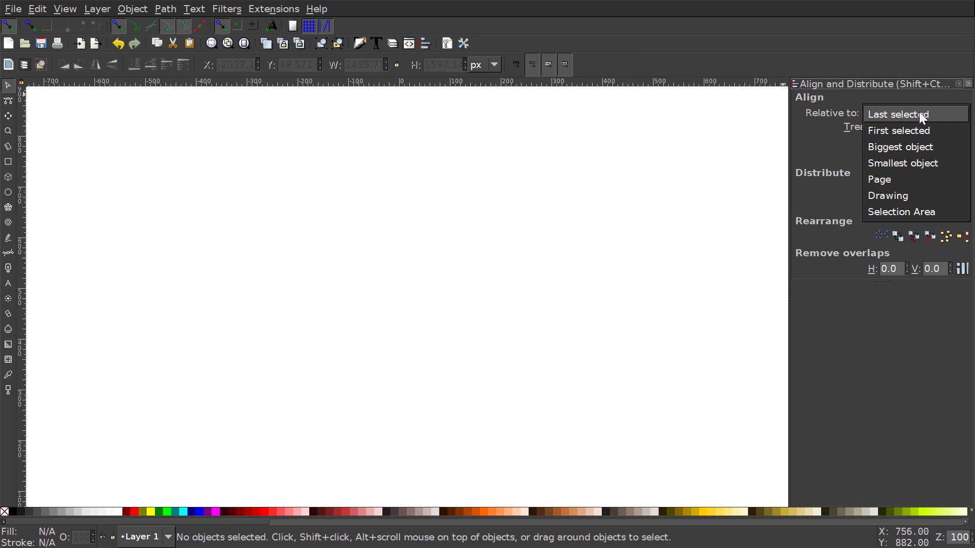
left_click(904, 111)
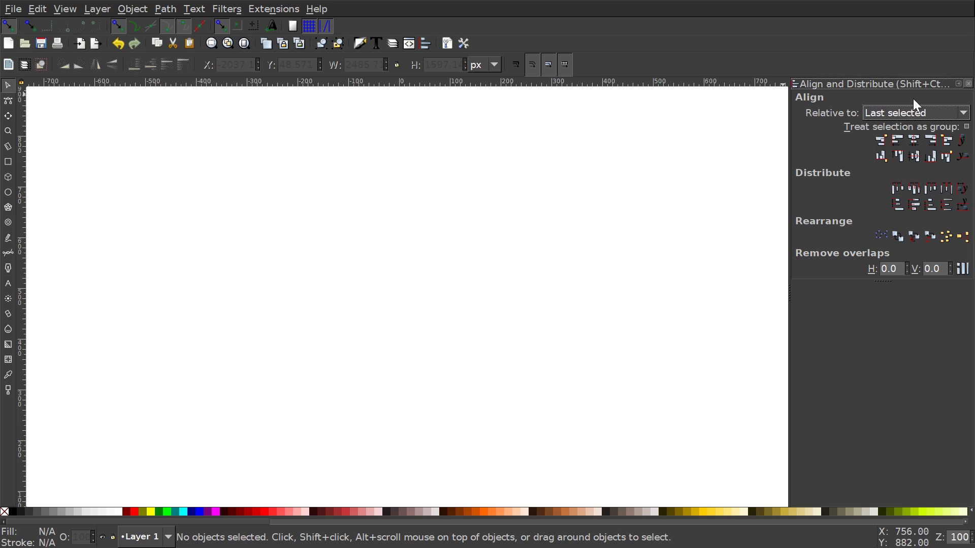
left_click(360, 45)
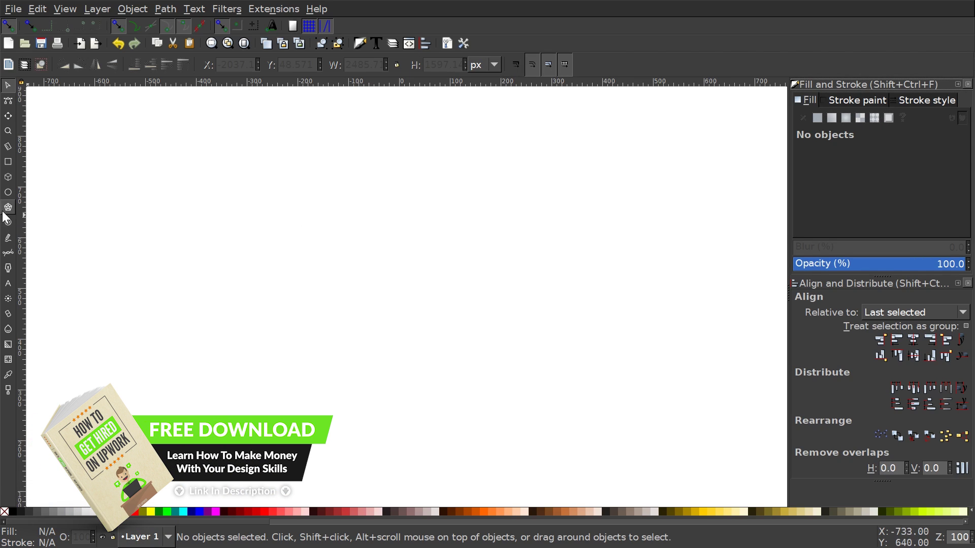
- Draw a black circle about 304 px in diameter on the canvas and lower its opacity to about 50%
left_click(8, 192)
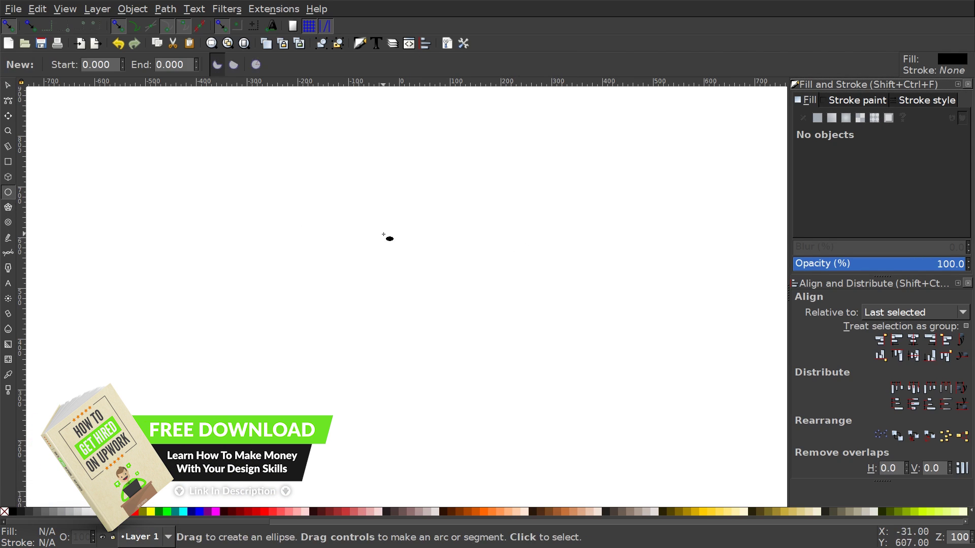
left_click_drag(383, 232, 472, 311)
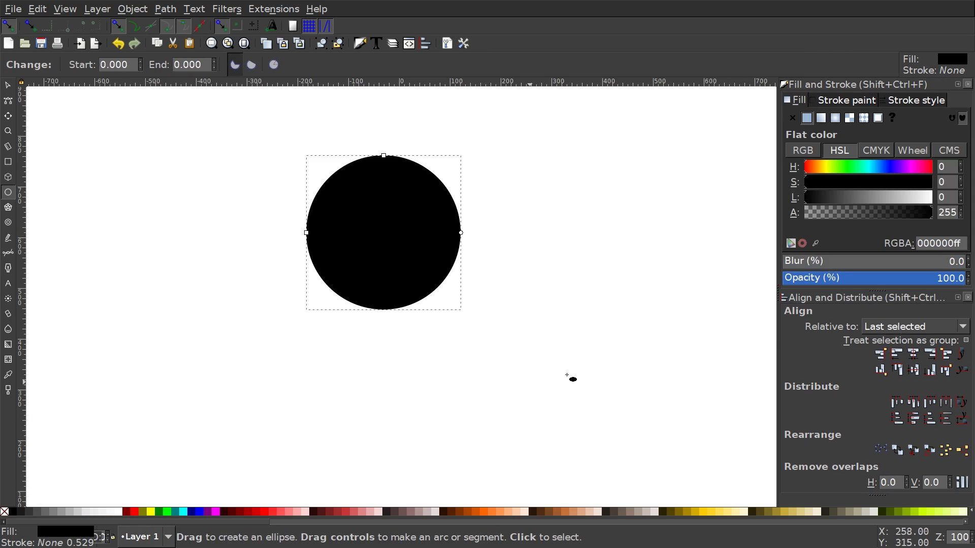
left_click_drag(852, 279, 875, 286)
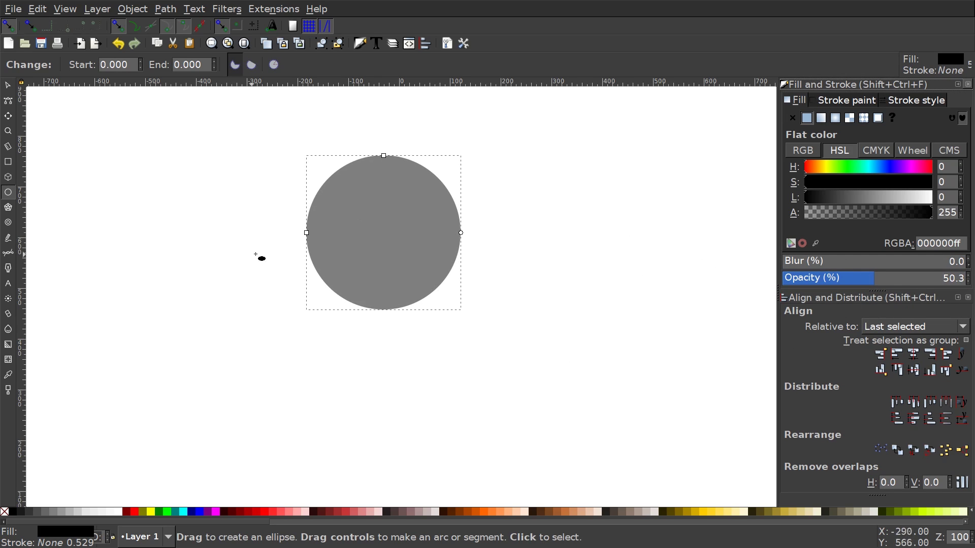
- Convert the circle to a path and move it to about X -216, Y 417 px
left_click(164, 9)
left_click(167, 25)
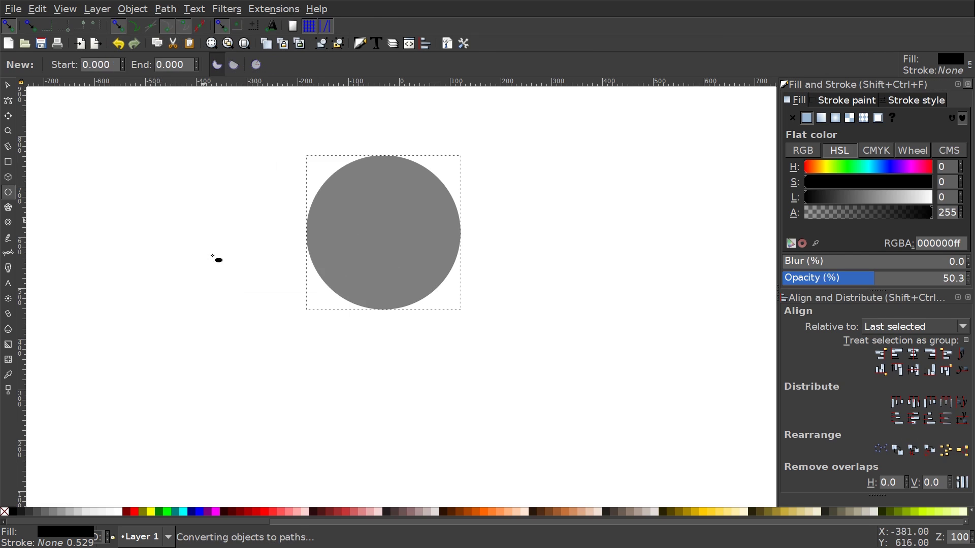
left_click(8, 86)
left_click(479, 263)
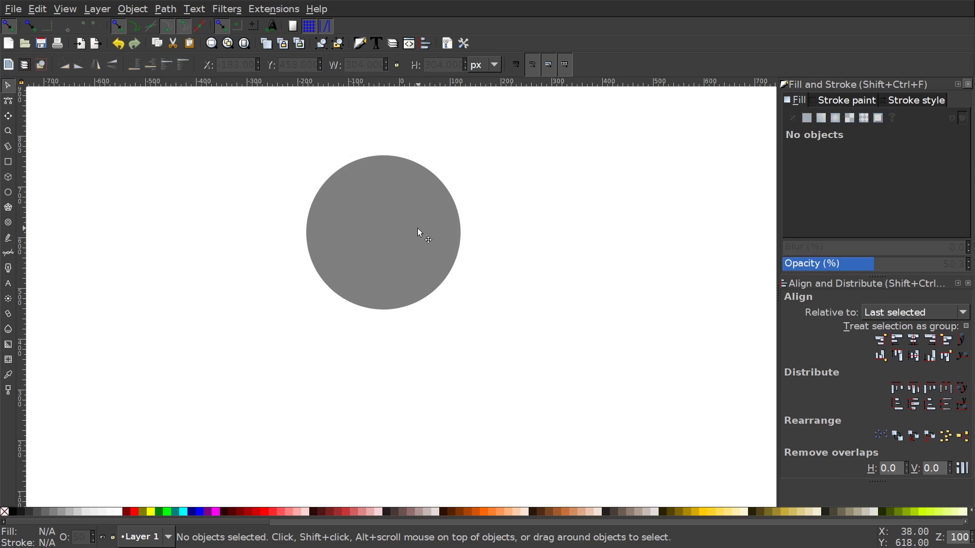
left_click_drag(417, 229, 400, 251)
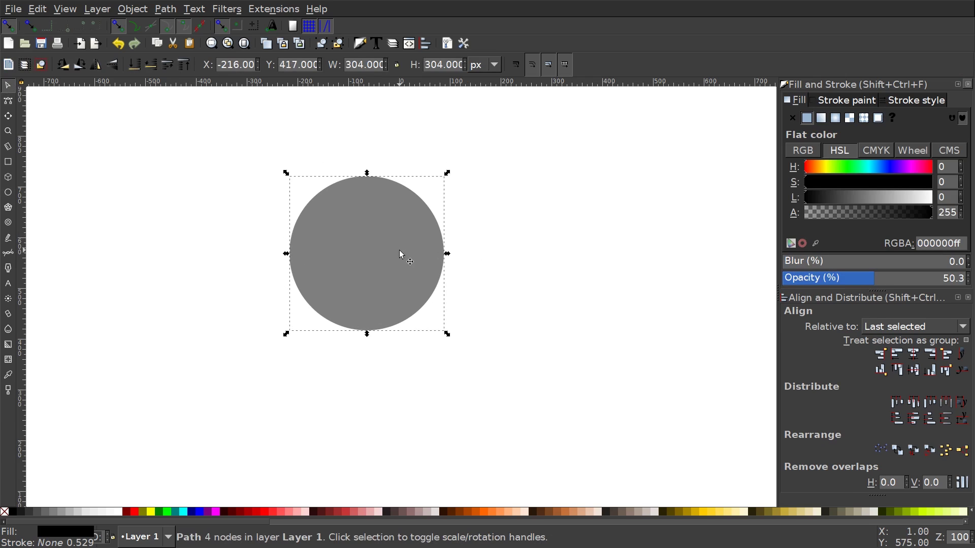
- Duplicate the circle and shift the copy horizontally to about X -40 px so the two circles overlap
right_click(343, 219)
left_click(373, 310)
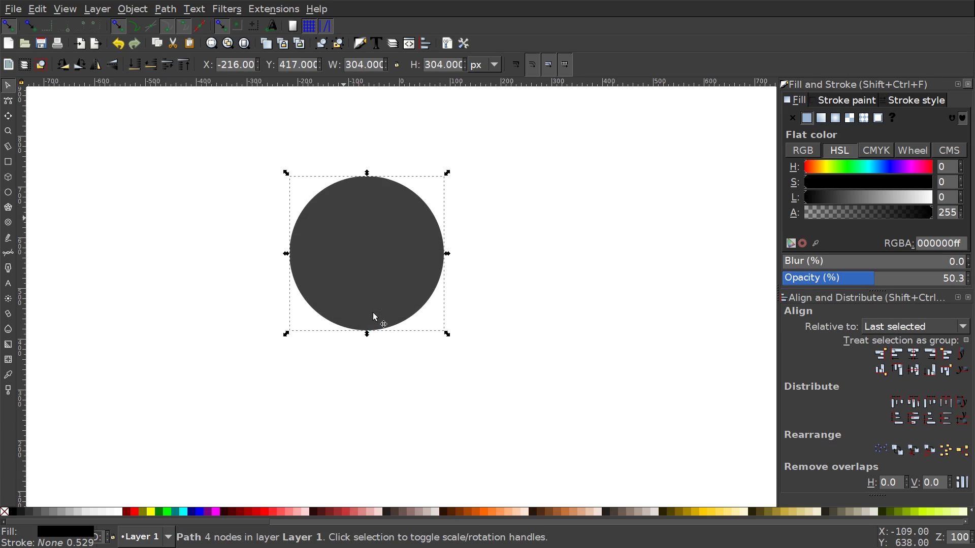
left_click_drag(346, 211, 433, 212)
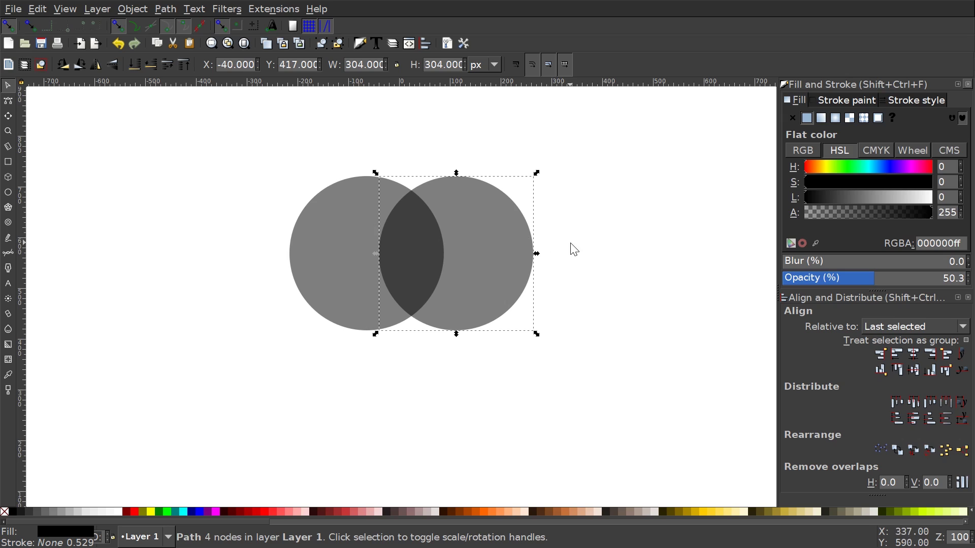
- Duplicate the second circle, color the copy red, and place it directly beneath the original with their edges touching
right_click(467, 192)
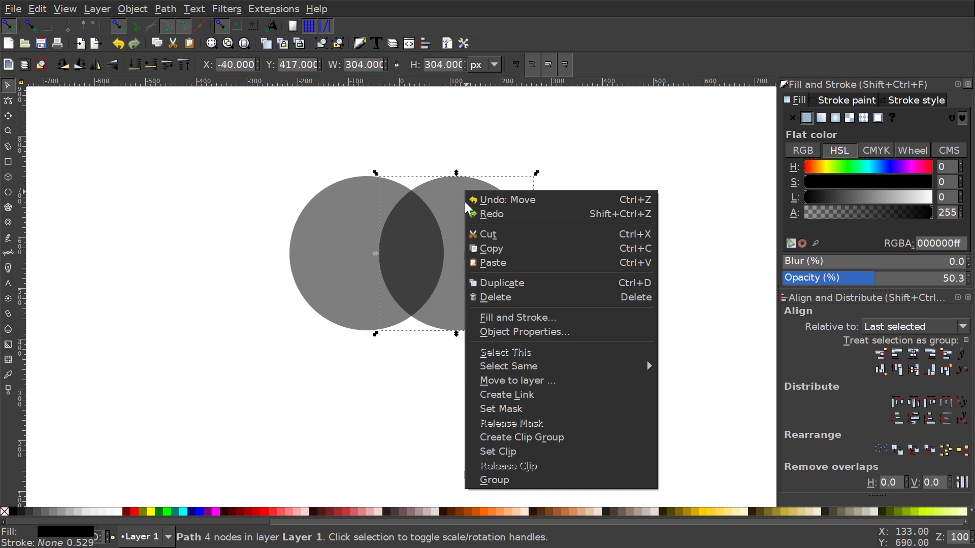
left_click(513, 287)
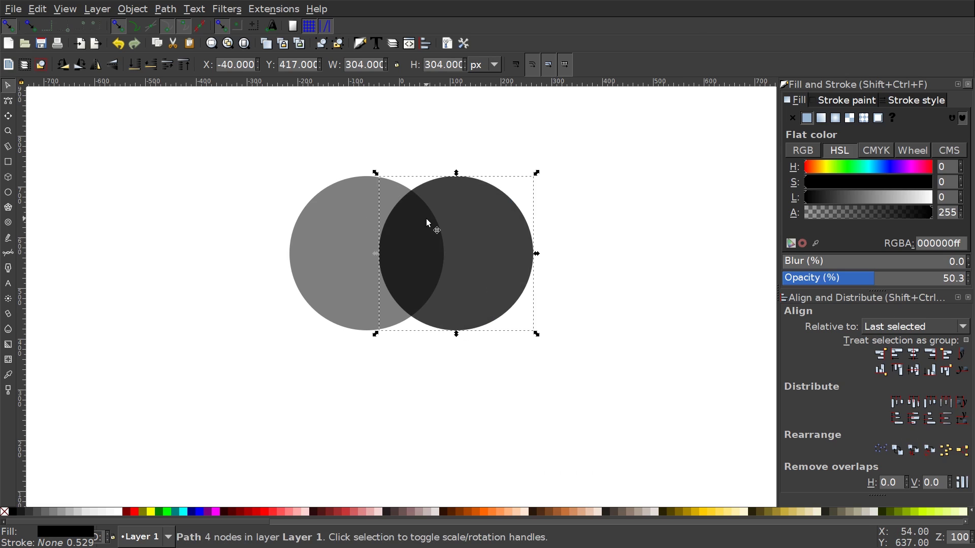
left_click(132, 512)
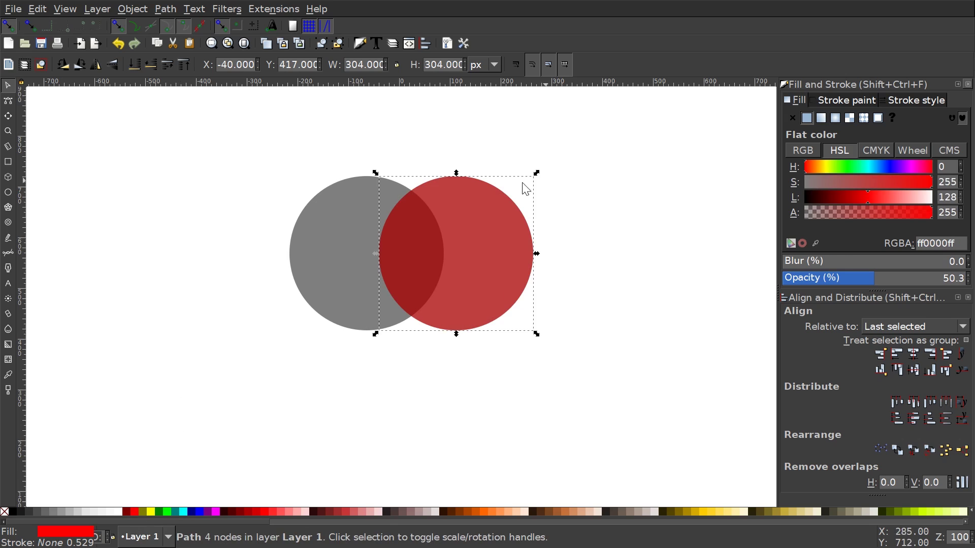
left_click_drag(458, 179, 454, 333)
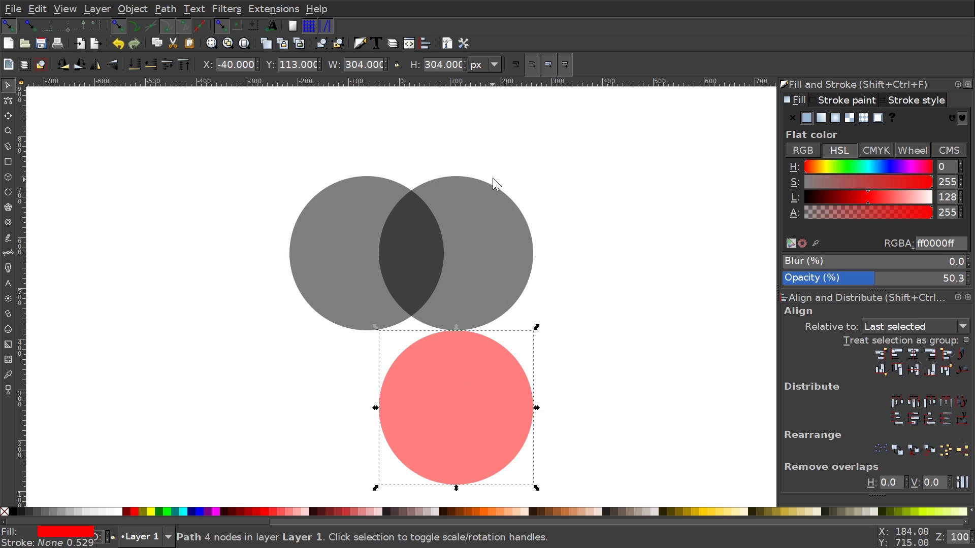
- Duplicate the gray circle above the red one and place the copy at about X -133, Y 278 px, overlapping both gray circles
left_click(482, 192)
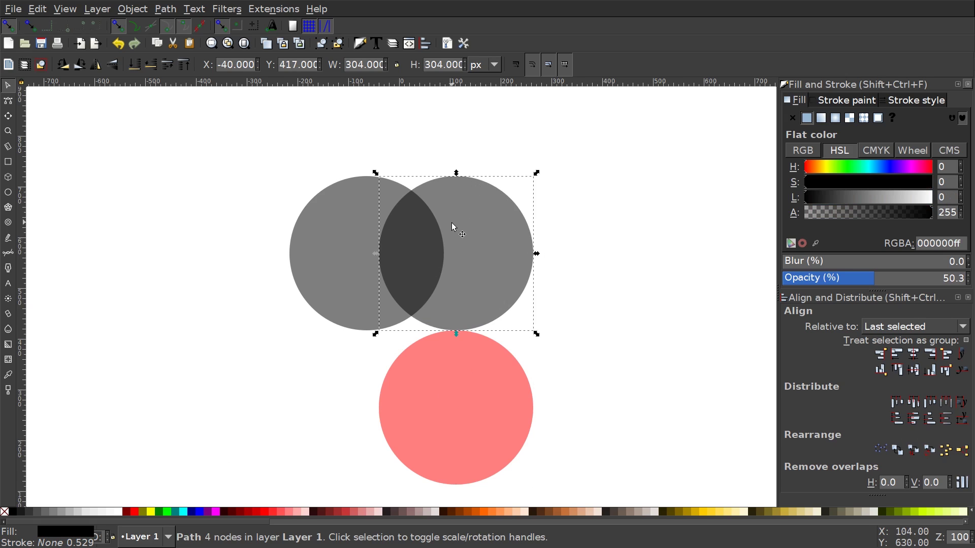
key("ctrl+d")
left_click_drag(495, 245, 444, 319)
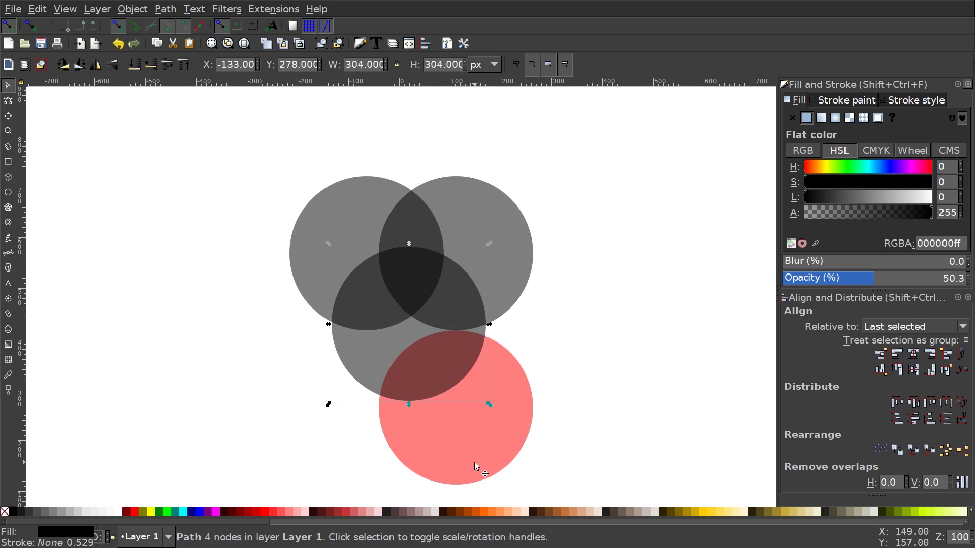
- Make the vertical gaps equal between the lower gray circle, the red circle and the gray circle above the red one
left_click(515, 372, "shift")
left_click(485, 206, "shift")
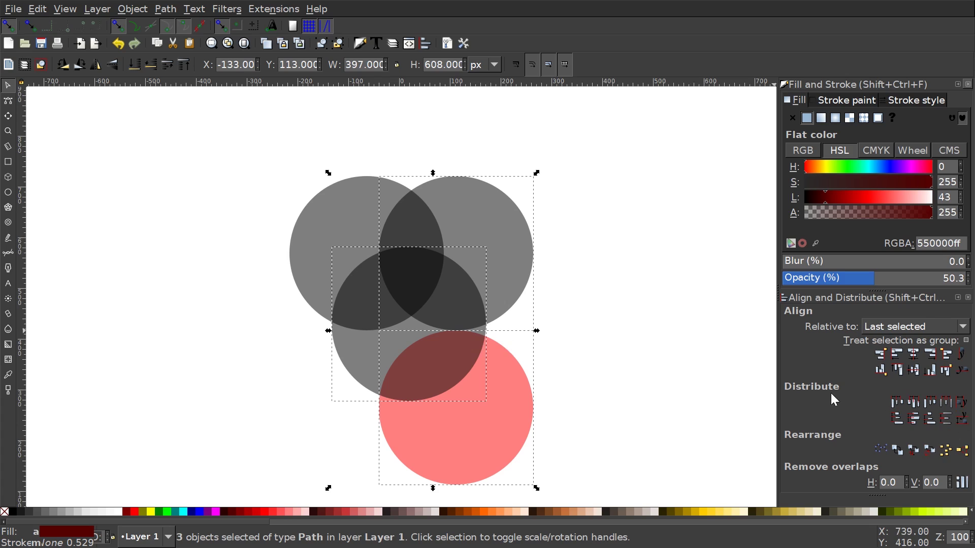
left_click(946, 418)
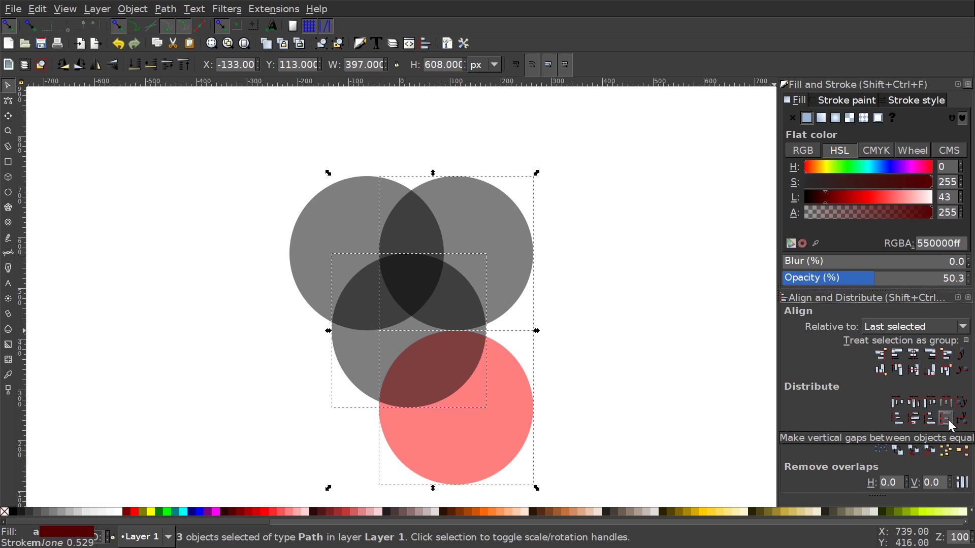
left_click(694, 184)
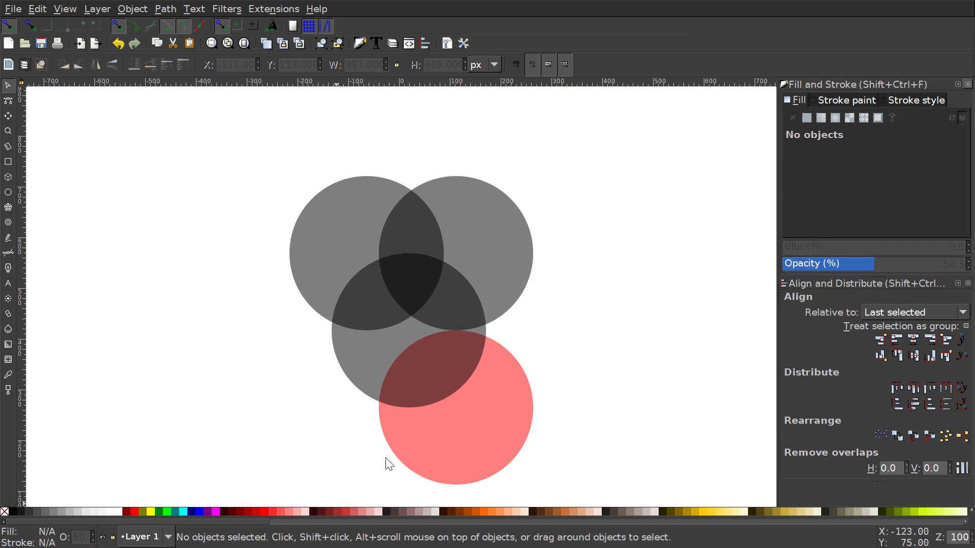
- Delete the red circle and make the horizontal gaps between the three gray circles equal
left_click_drag(447, 439, 690, 291)
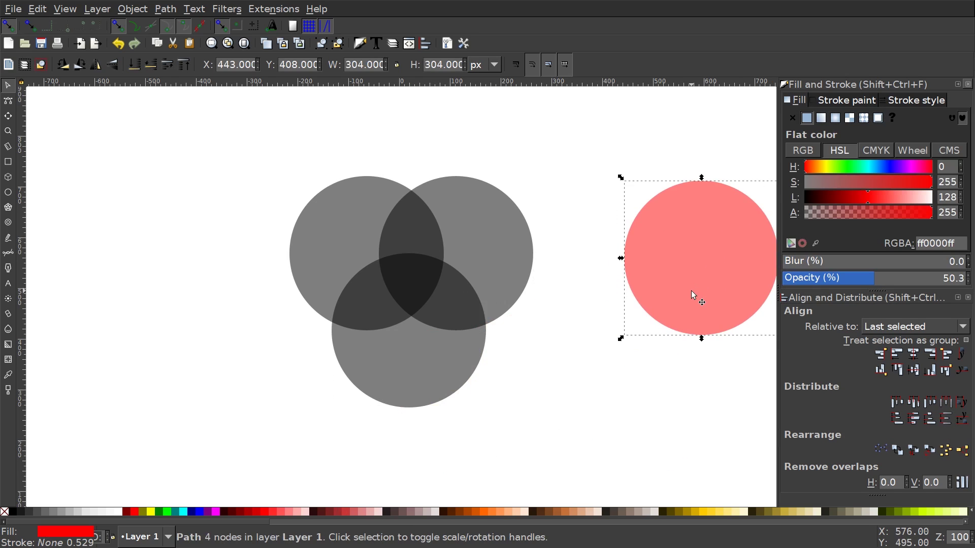
key("Delete")
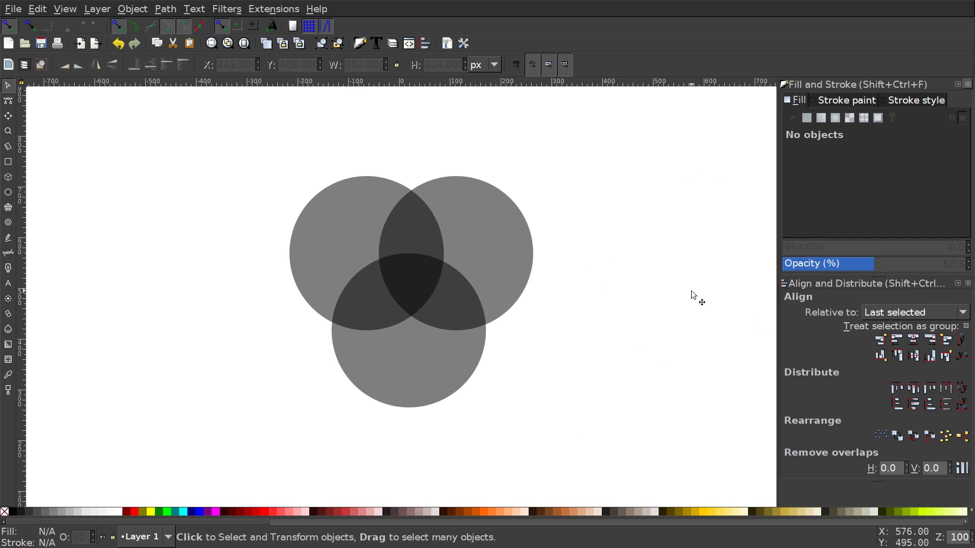
left_click_drag(637, 456, 191, 125)
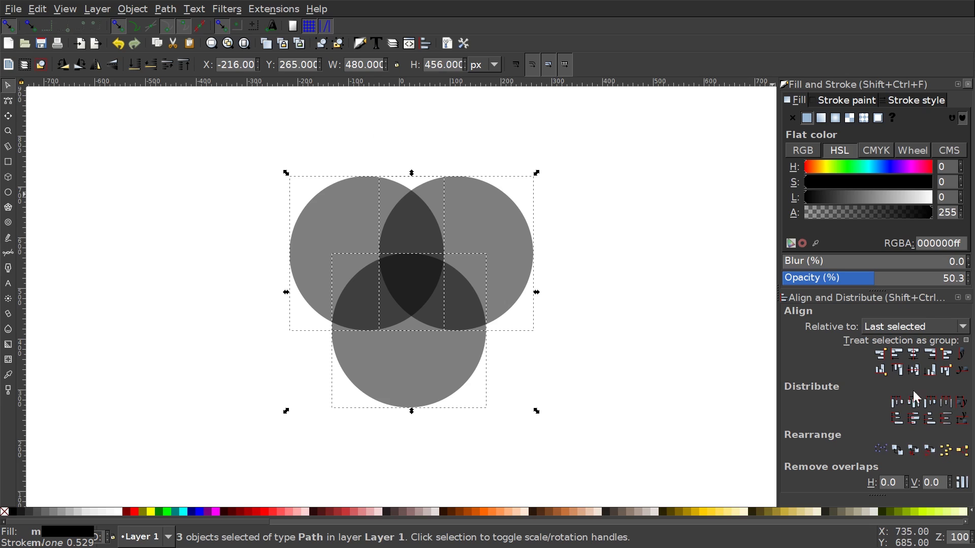
left_click(951, 404)
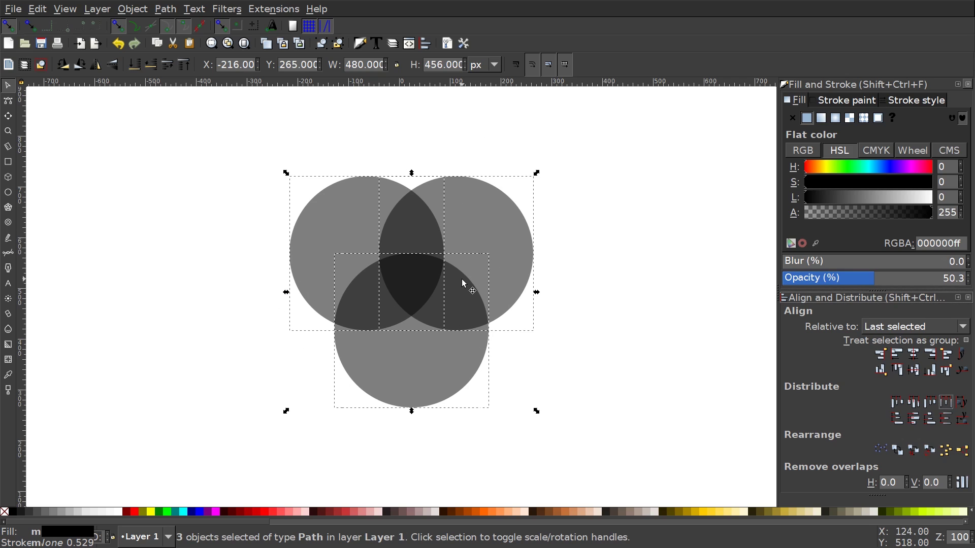
- Combine the three selected gray circles into a single path and copy it to the clipboard
left_click(171, 9)
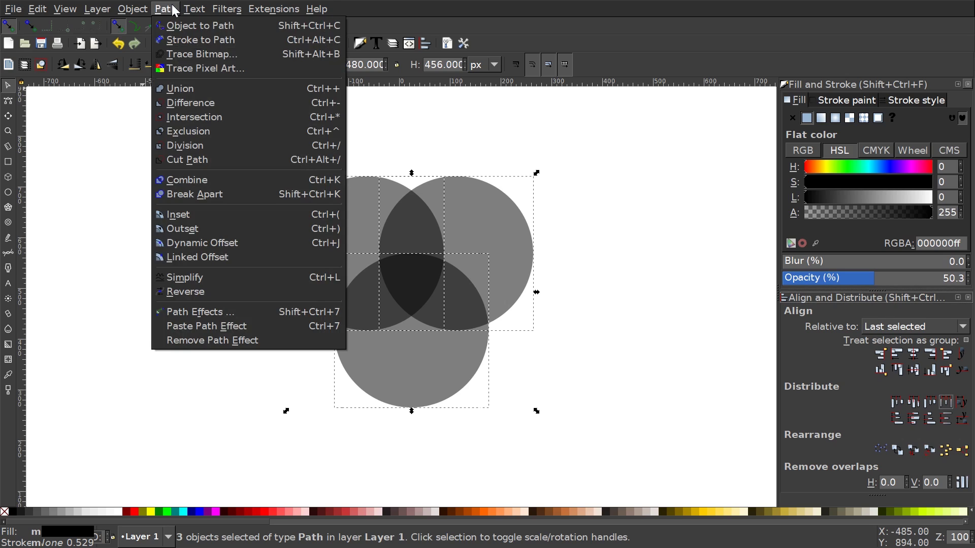
left_click(202, 179)
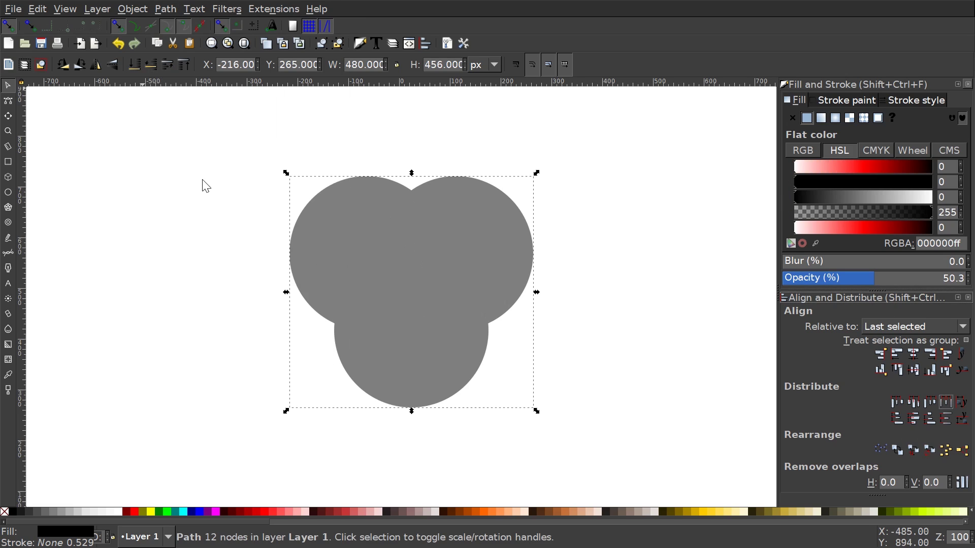
right_click(413, 222)
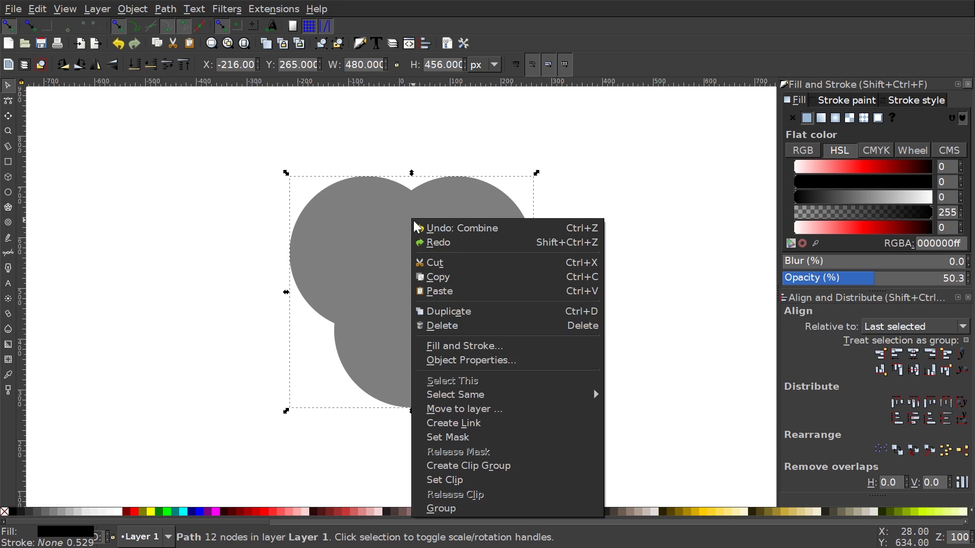
left_click(430, 278)
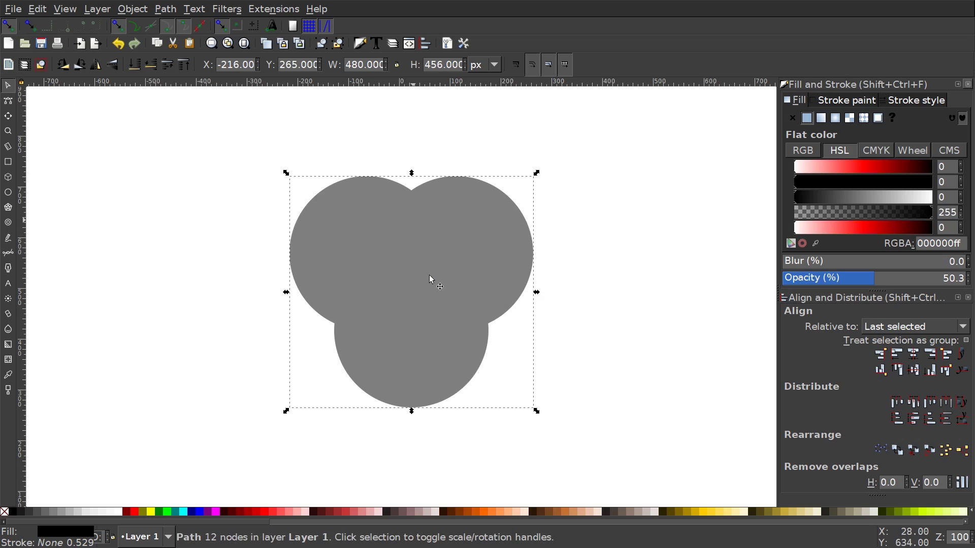
- Draw a red rectangle about 462 × 422 px partly overlapping the combined circles' left part, and convert it to a path
left_click(8, 164)
mouse_move(137, 148)
left_mouse_down()
mouse_move(313, 267)
mouse_move(400, 357)
mouse_move(373, 363)
left_mouse_up()
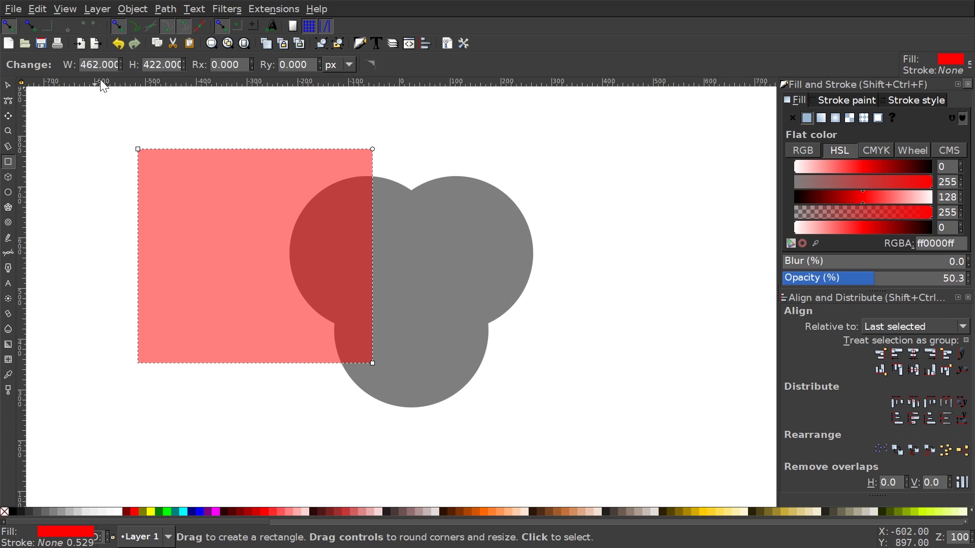
left_click(172, 10)
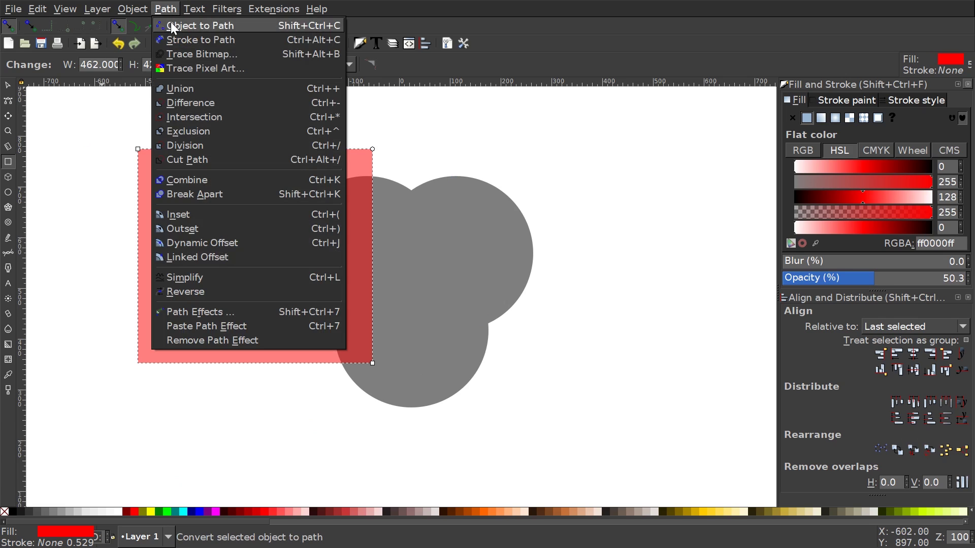
left_click(174, 28)
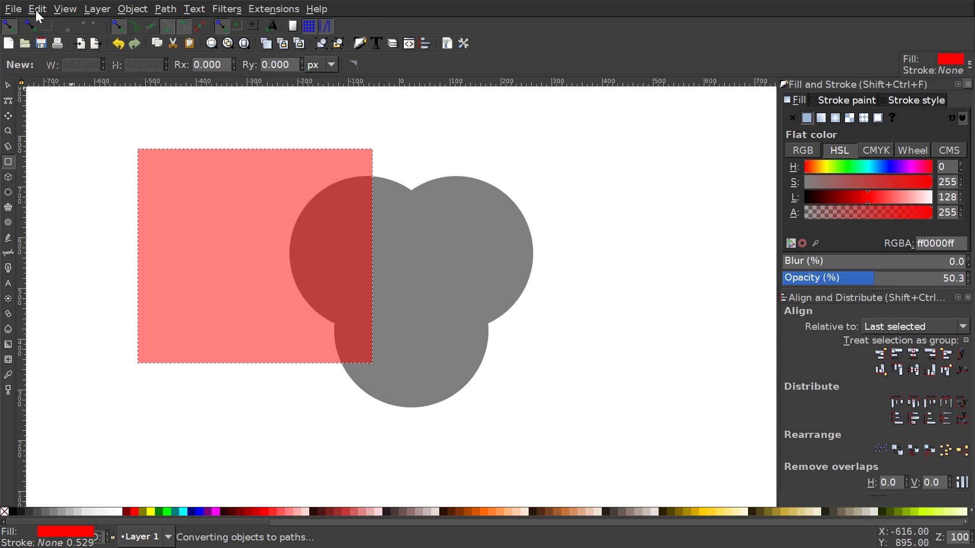
- Apply the copied shape's size to the red rectangle and lower the rectangle to the back of the stack
left_click(37, 11)
mouse_move(88, 147)
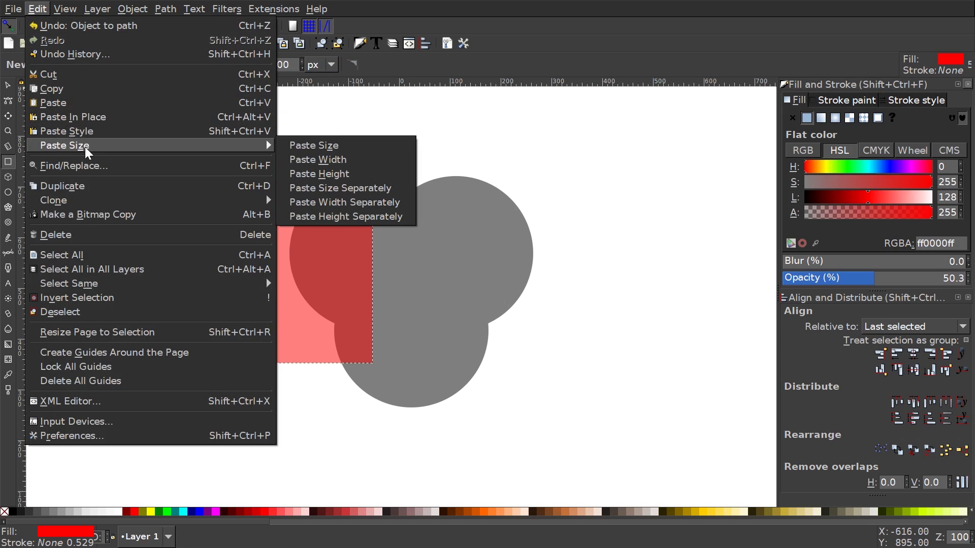
left_click(337, 146)
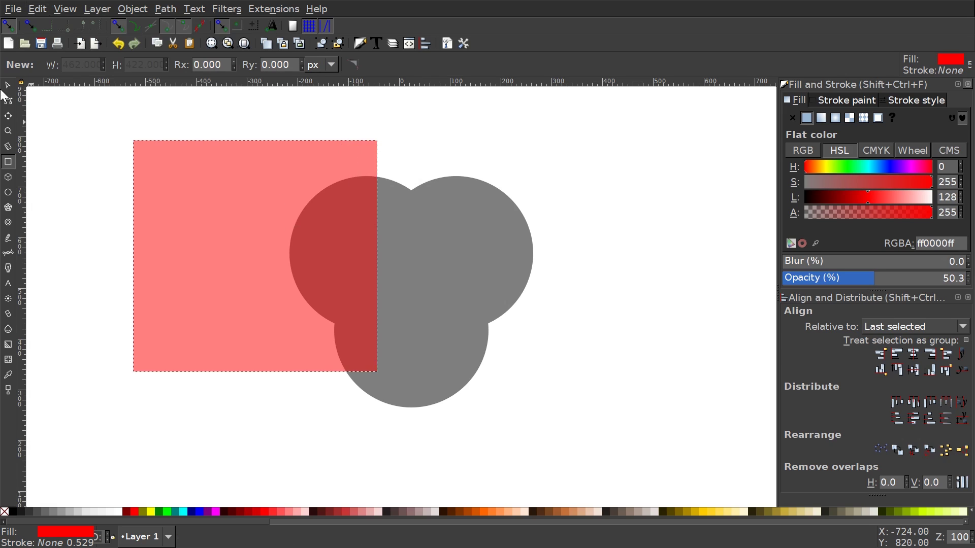
left_click(8, 87)
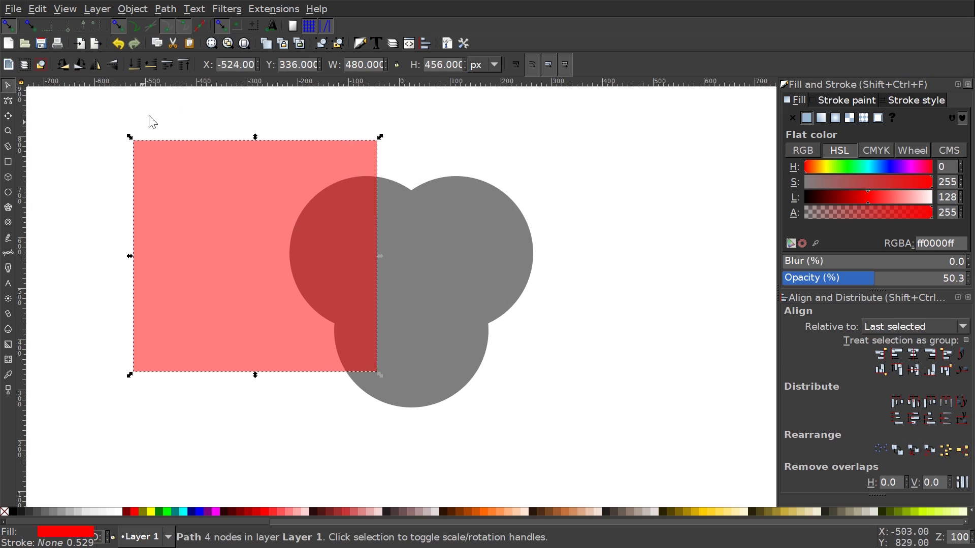
left_click(135, 64)
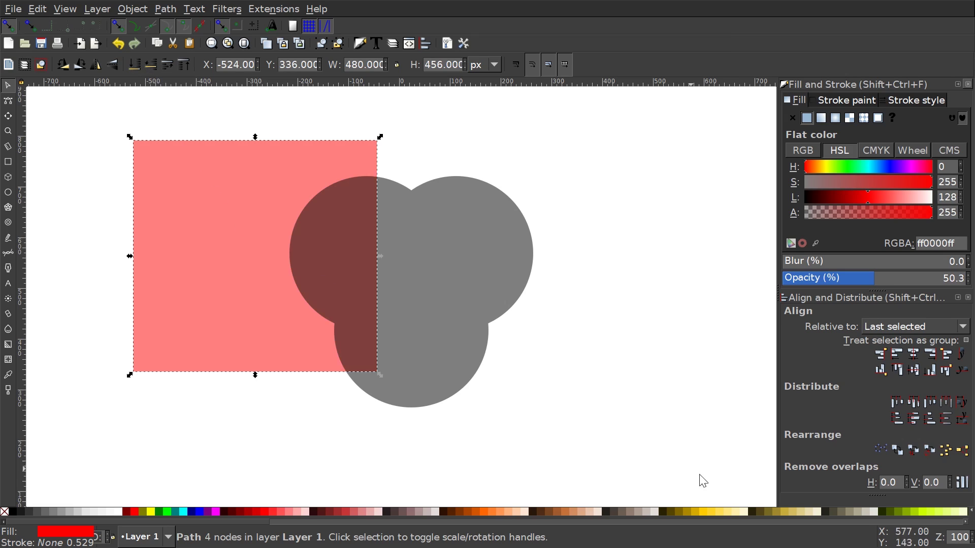
- Center the red rectangle on the combined circles both horizontally and vertically
left_click_drag(639, 437, 98, 102)
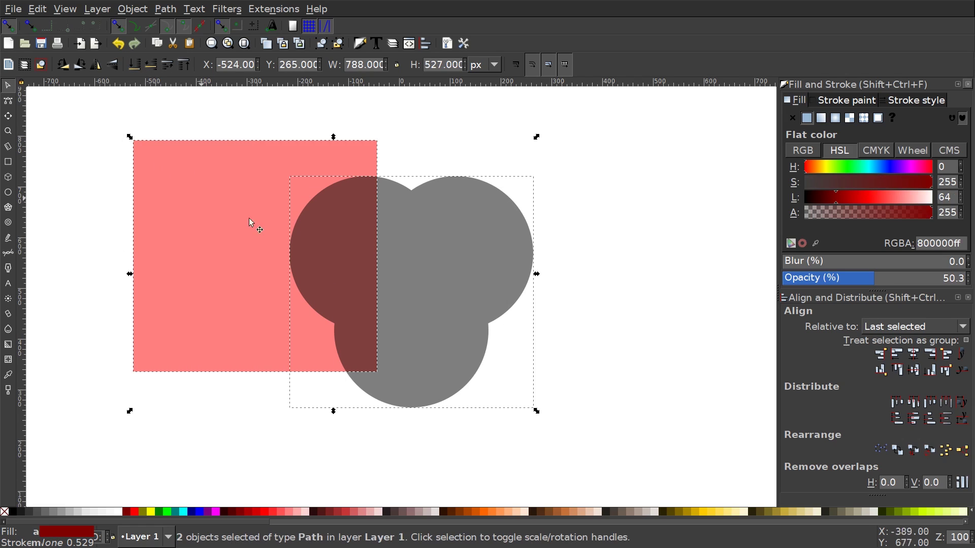
left_click(919, 358)
left_click(917, 374)
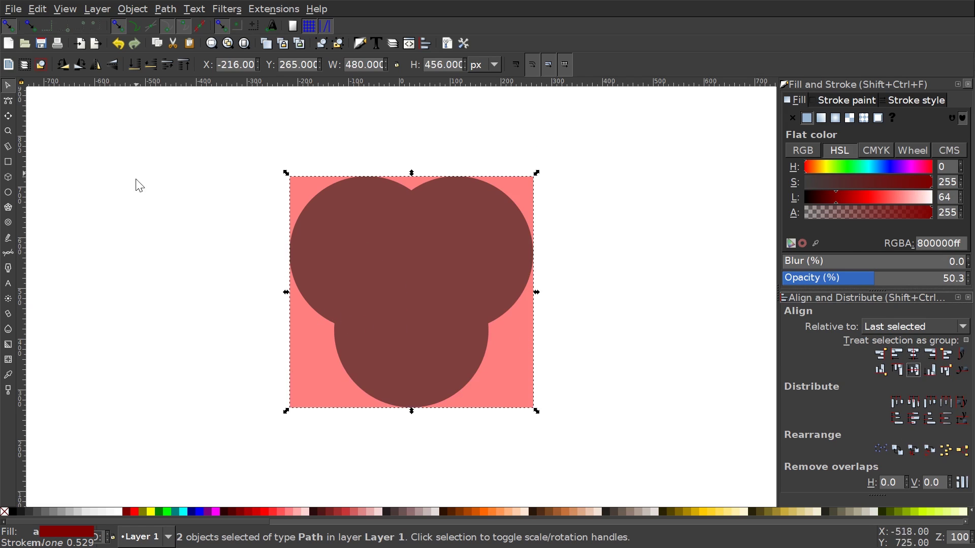
- Apply Division to the rectangle and the combined circles, splitting the square into separate pieces, and deselect everything
left_click(176, 13)
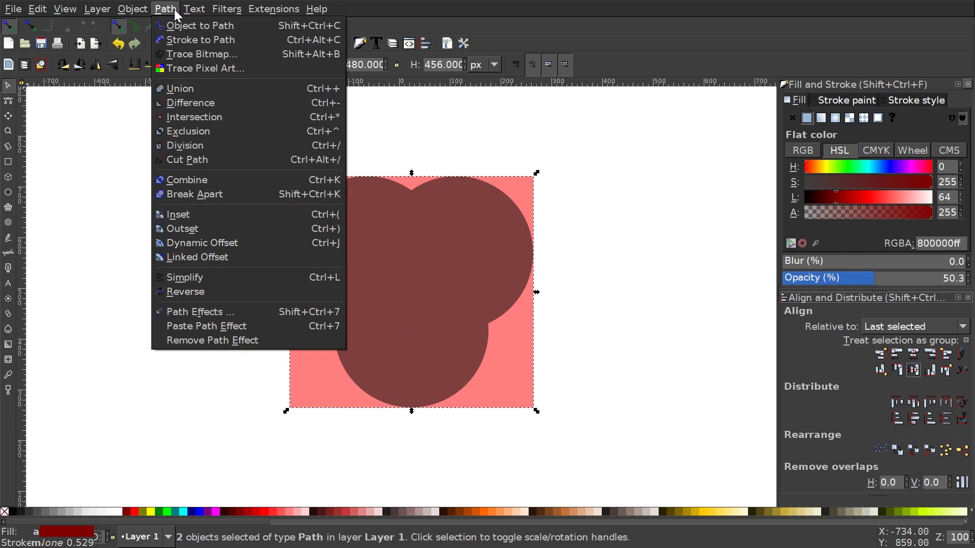
left_click(185, 145)
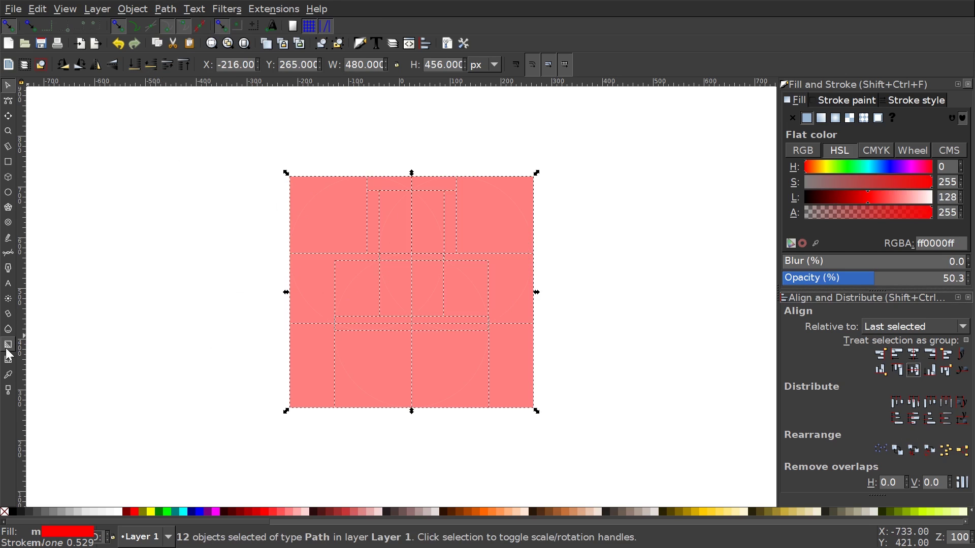
left_click(628, 165)
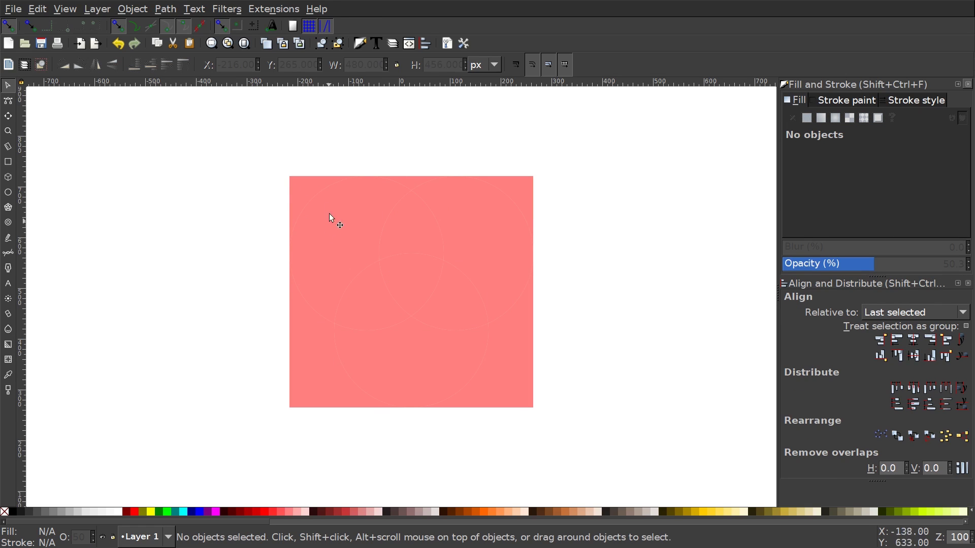
- Remove all leftover rectangle pieces outside the circles: the four corner pieces and the small notch between the two upper circles
left_click_drag(309, 188, 189, 138)
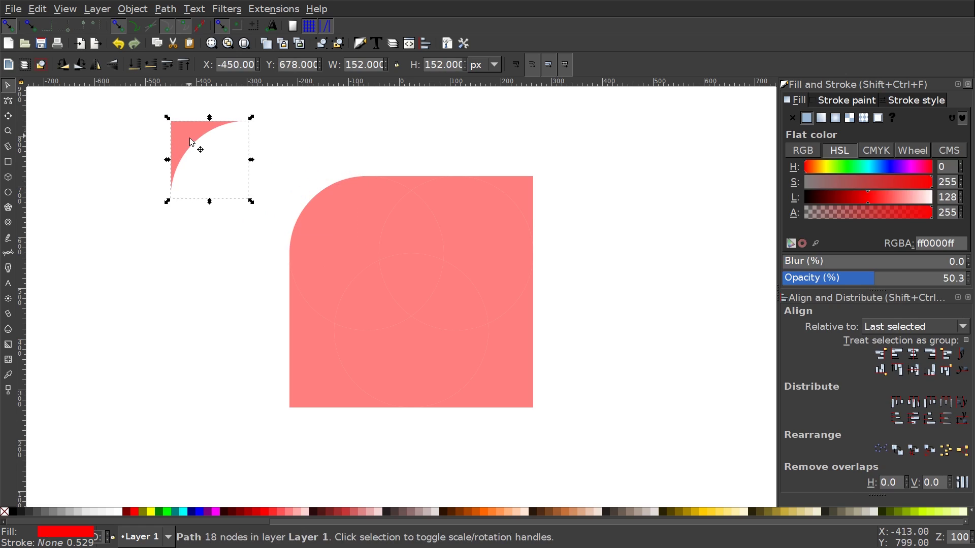
key("Delete")
left_click_drag(526, 193, 579, 397)
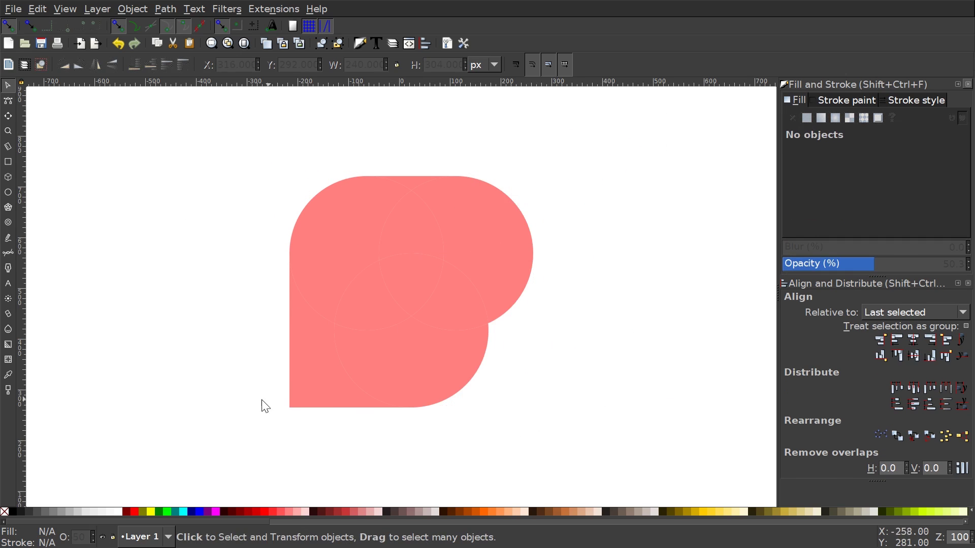
left_click_drag(337, 388, 155, 373)
key("Delete")
left_click_drag(407, 181, 443, 127)
key("Delete")
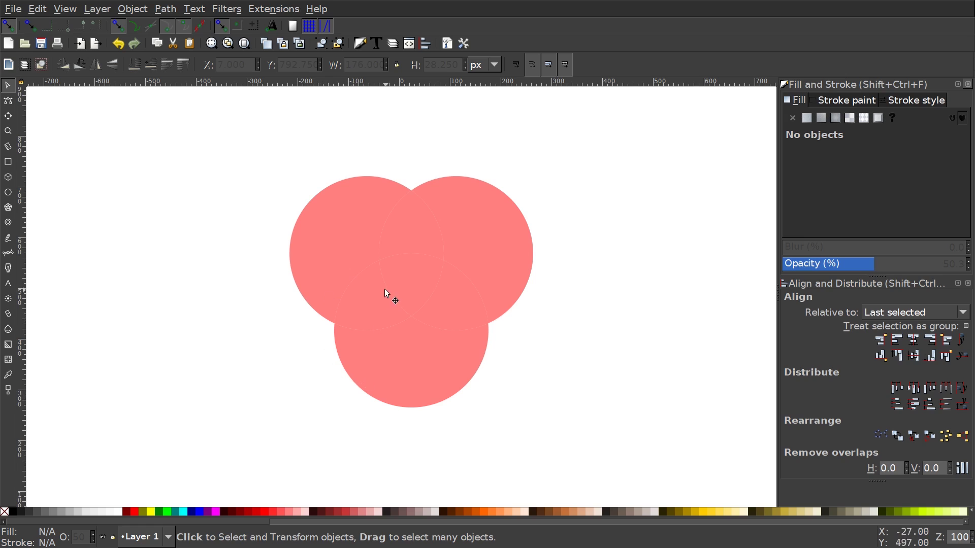
- Color the three overlap pieces surrounding the center piece green (00ff00)
left_click(361, 305)
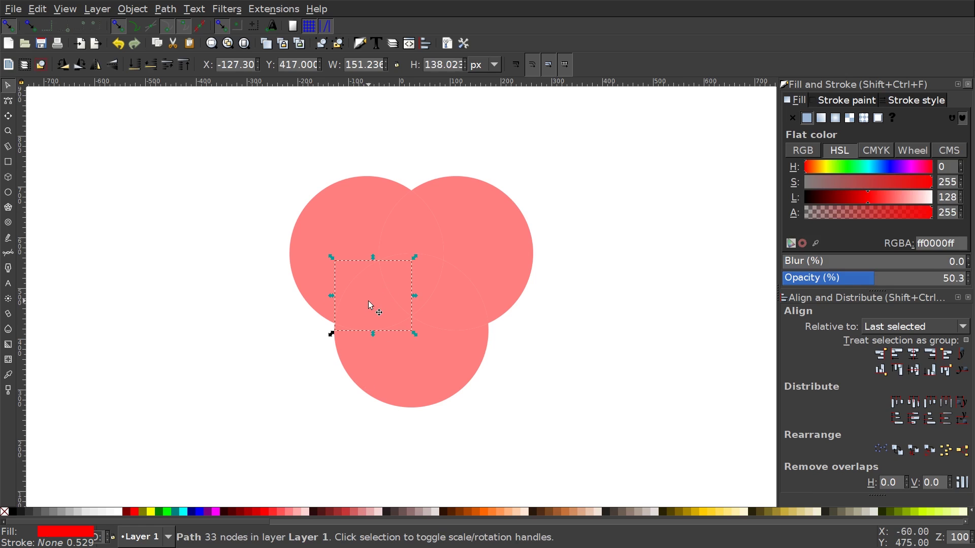
left_click(166, 511)
left_click(402, 228)
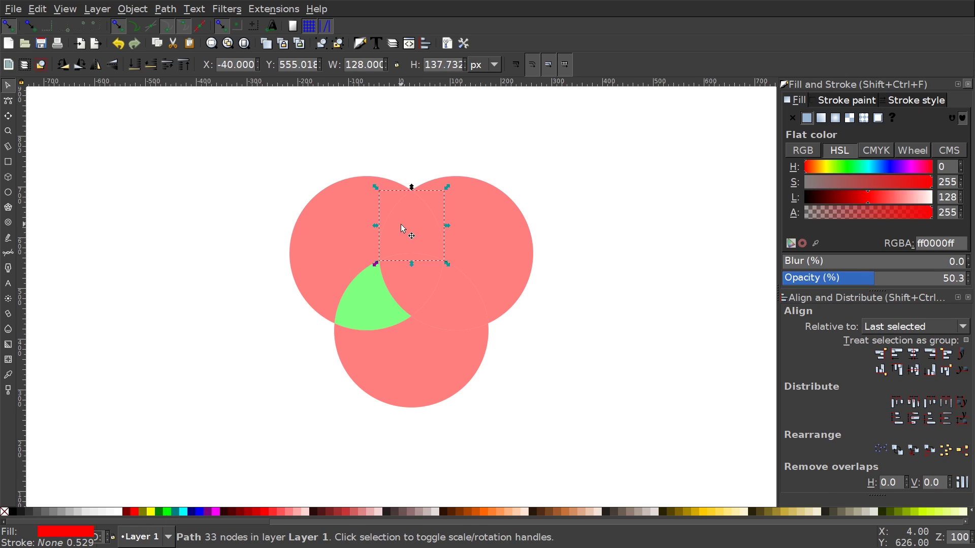
left_click(166, 510)
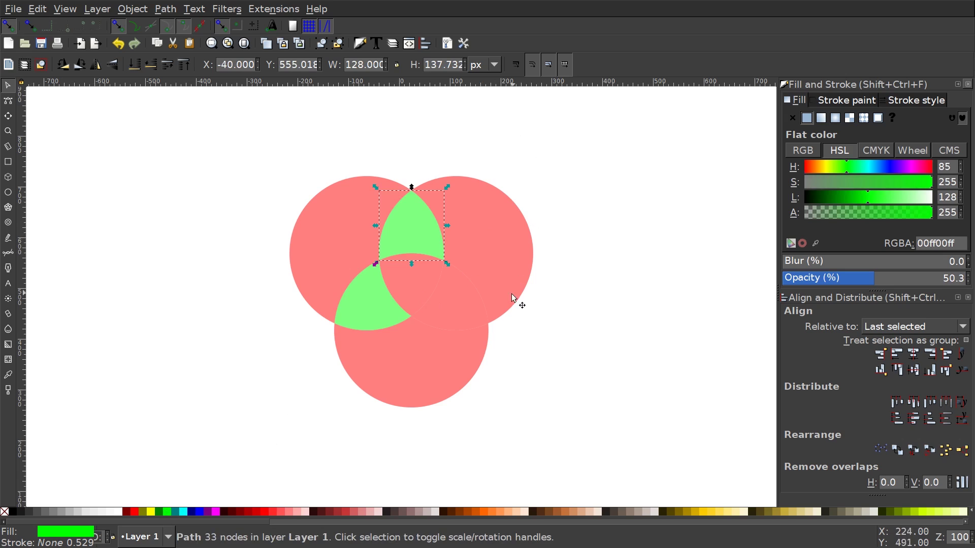
left_click(468, 293)
left_click(166, 511)
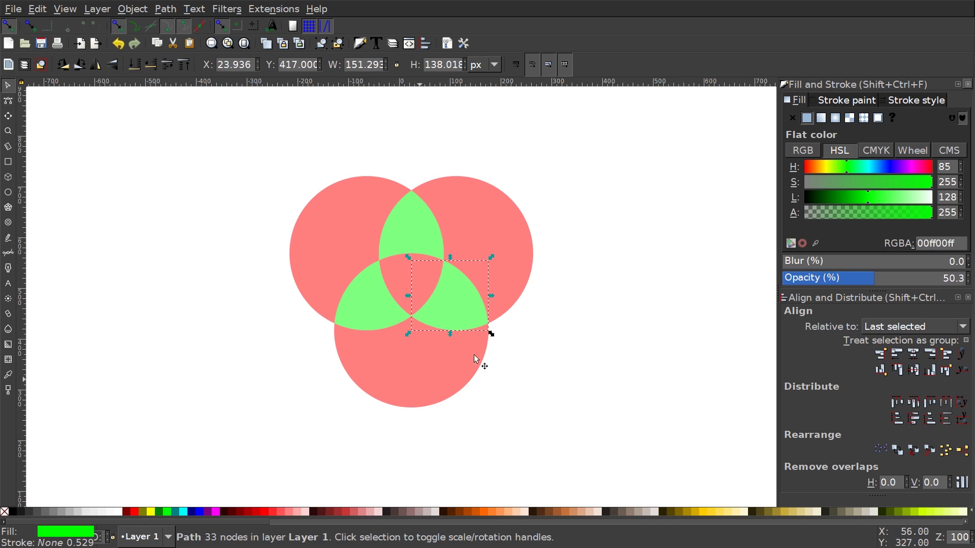
- Move the center overlap piece away from the circles to about X -748, Y 723 px and deselect it
left_click(424, 287)
left_click_drag(292, 276, 52, 143)
left_click(187, 435)
left_click(198, 440)
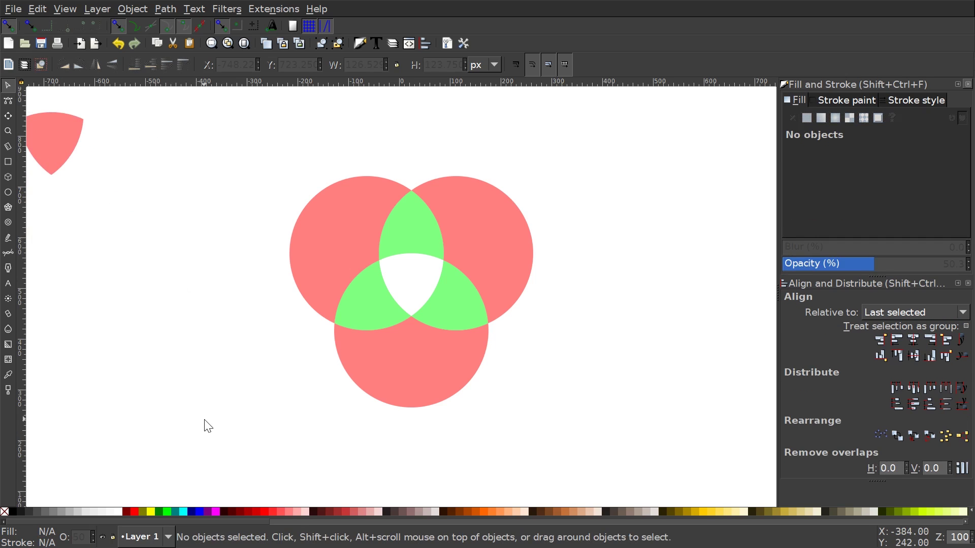
- Union the upper-left red piece with the top green overlap piece and color the merged shape blue (0000ff)
left_click(345, 209)
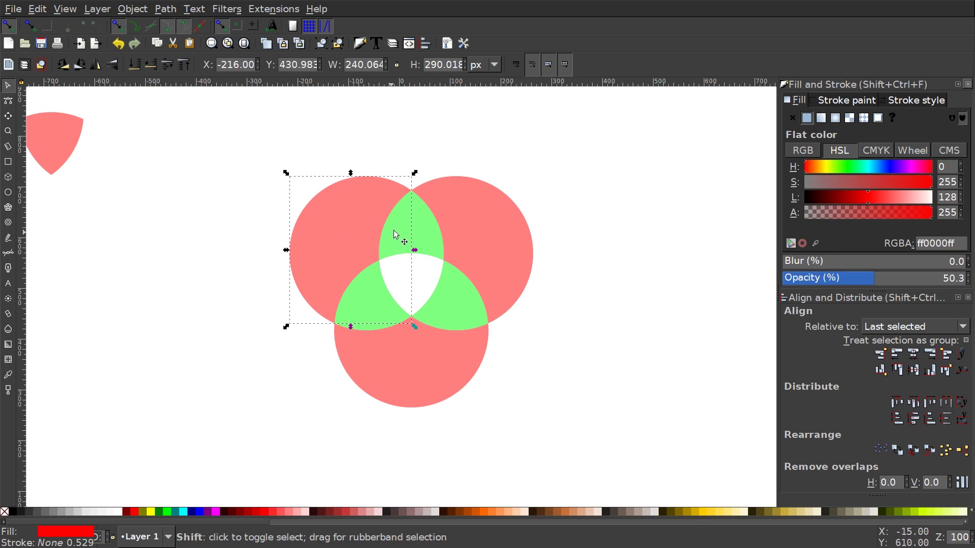
left_click(406, 216, "shift")
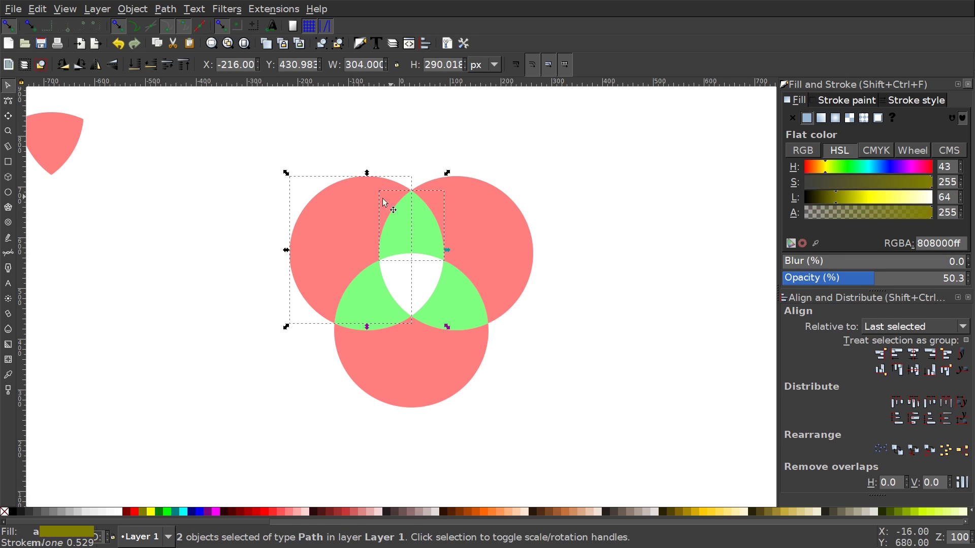
left_click(163, 8)
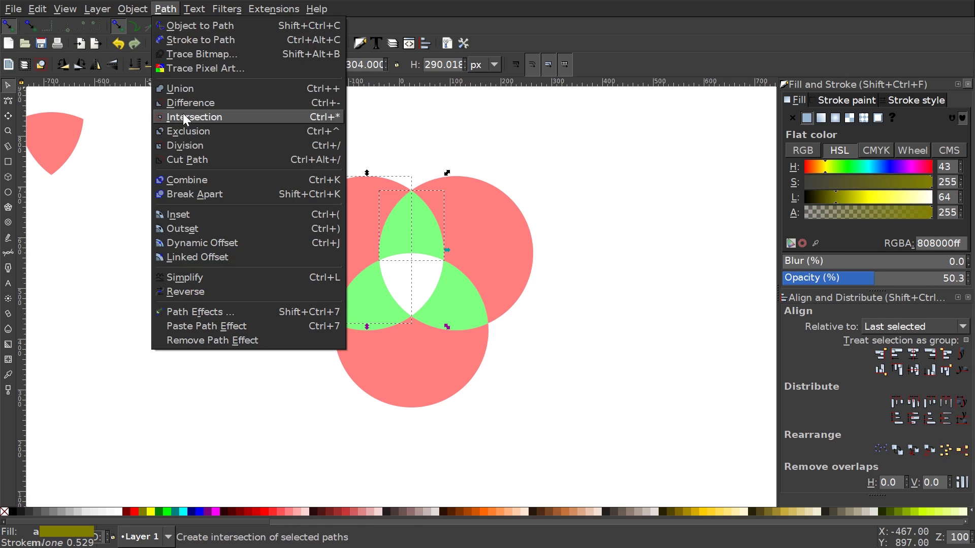
left_click(192, 87)
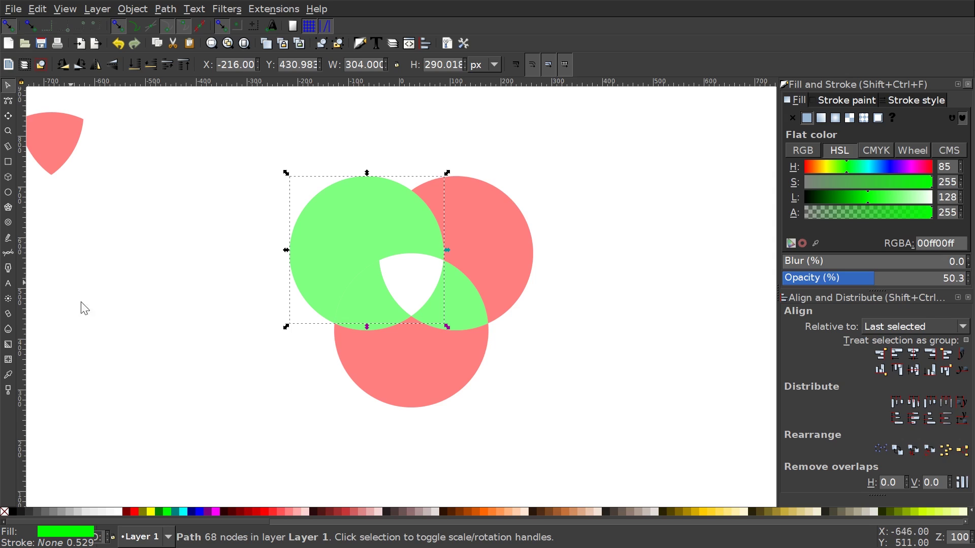
left_click(199, 511)
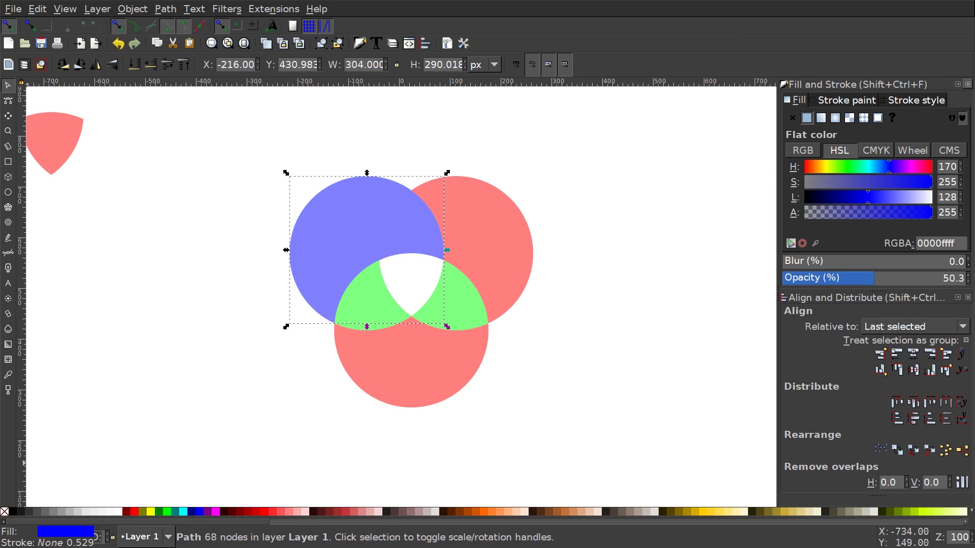
- Union the upper-right red piece with the lower-right green overlap piece into one shape
left_click(521, 223)
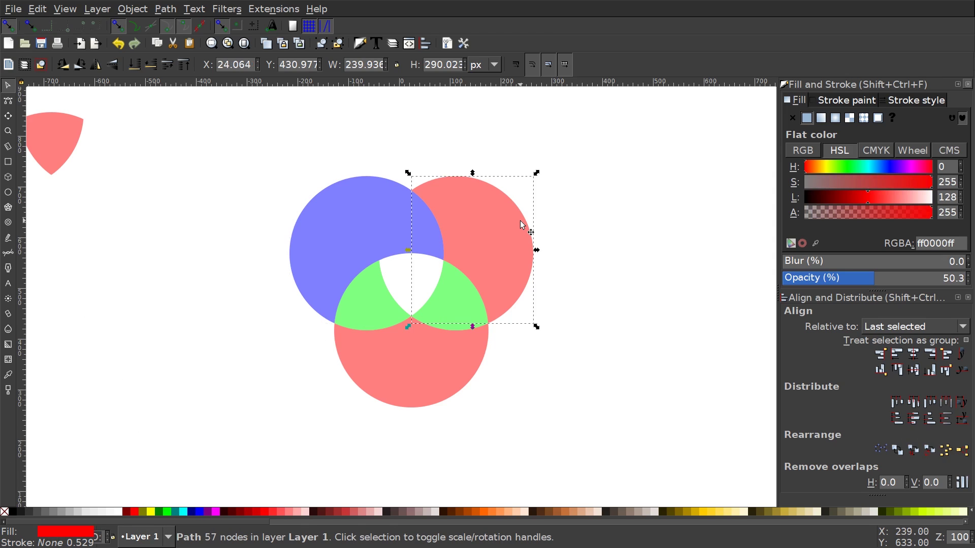
left_click(446, 313, "shift")
left_click(166, 12)
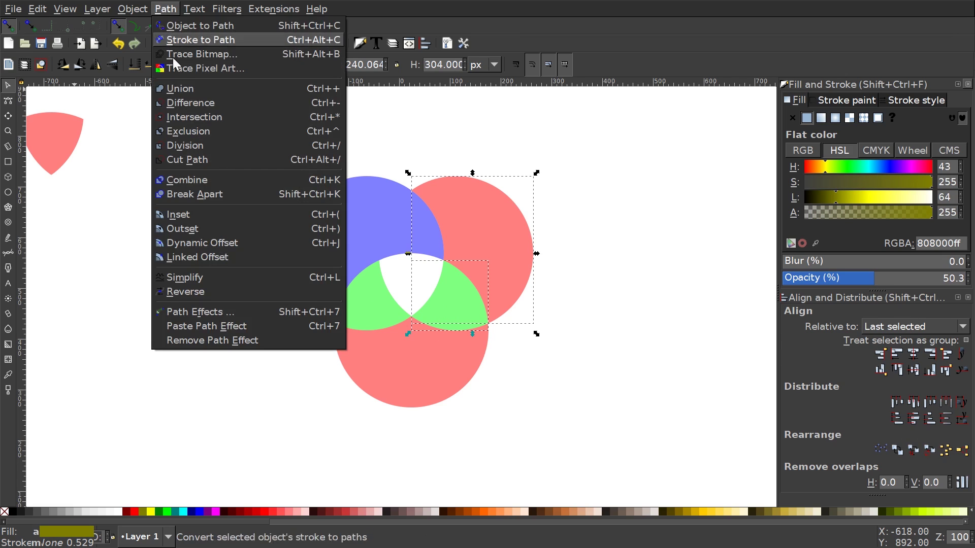
left_click(191, 90)
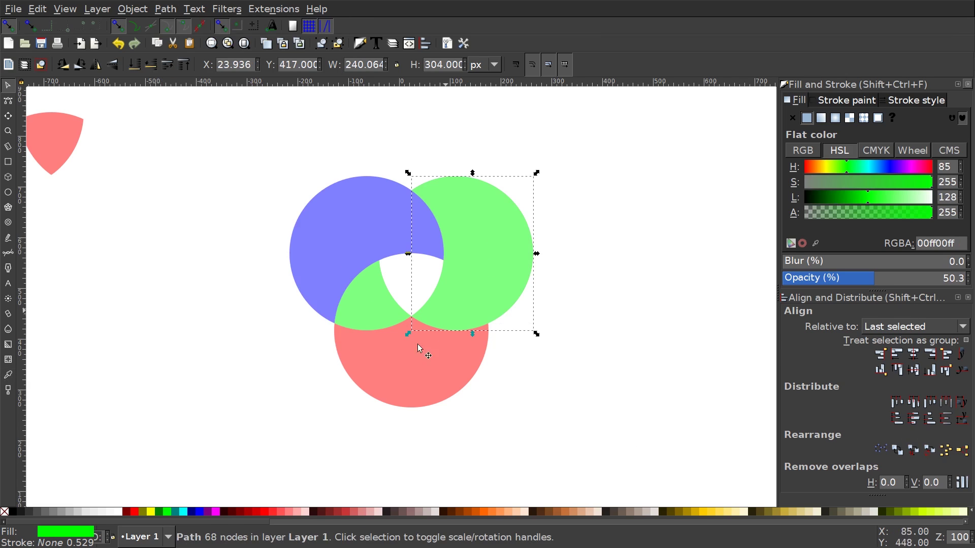
- Union the bottom red piece with the lower-left green overlap piece and color the merged shape red (ff0000)
left_click(434, 365)
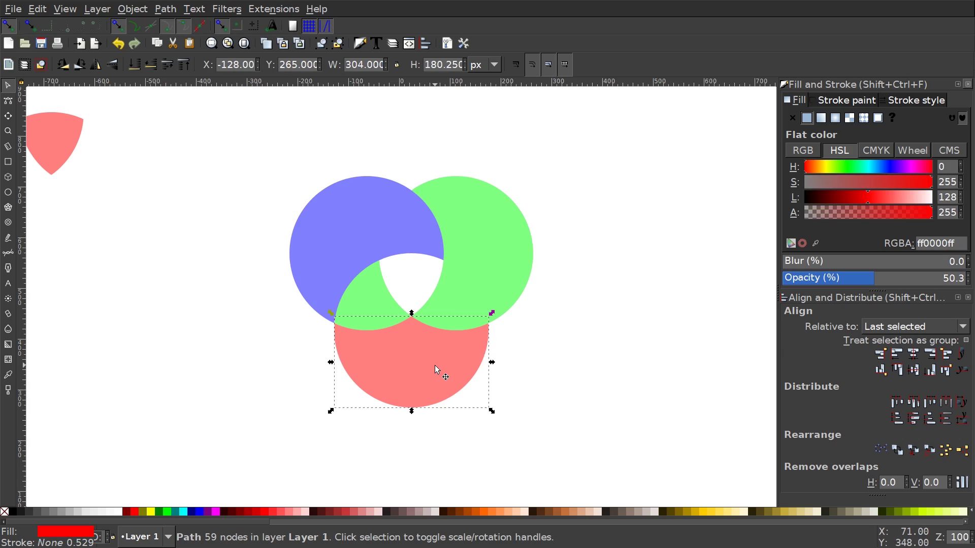
key("shift")
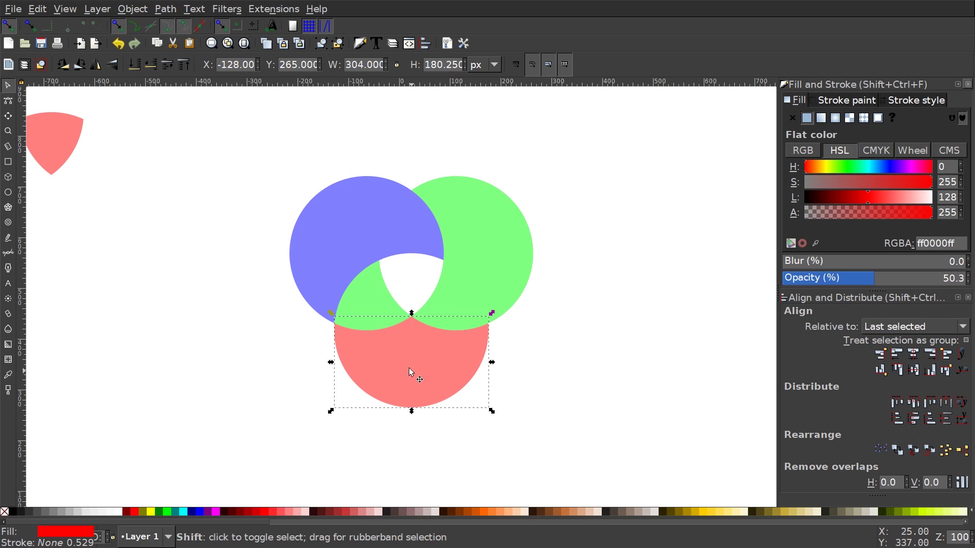
left_click(373, 297, "shift")
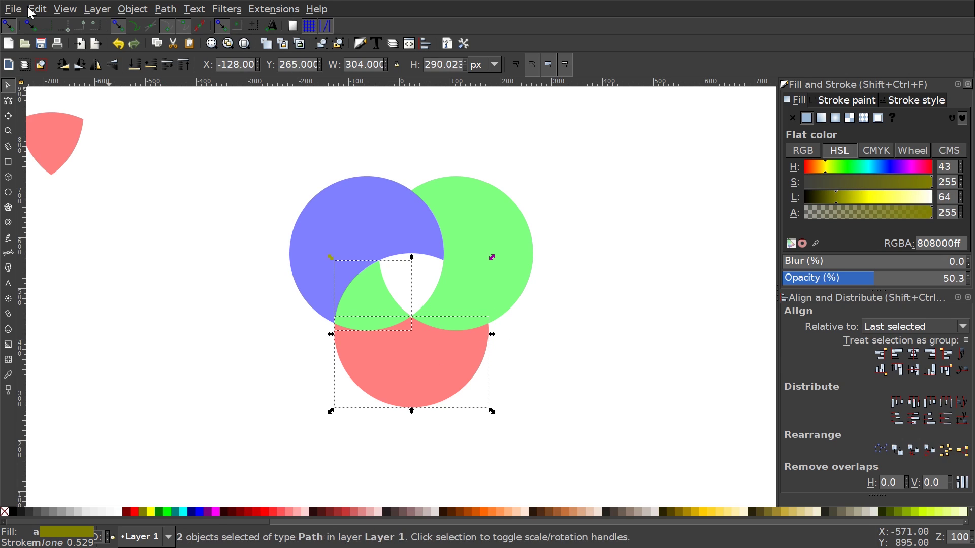
left_click(166, 9)
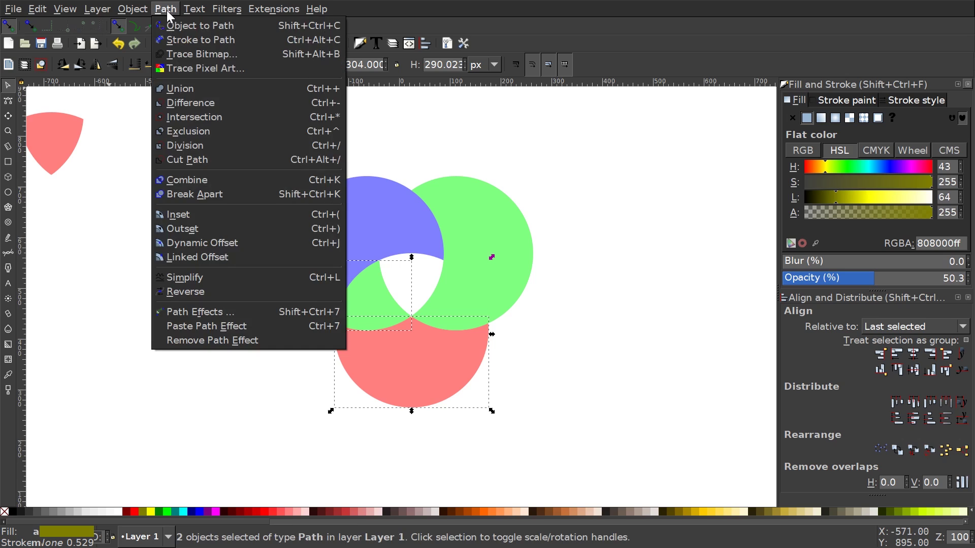
left_click(178, 89)
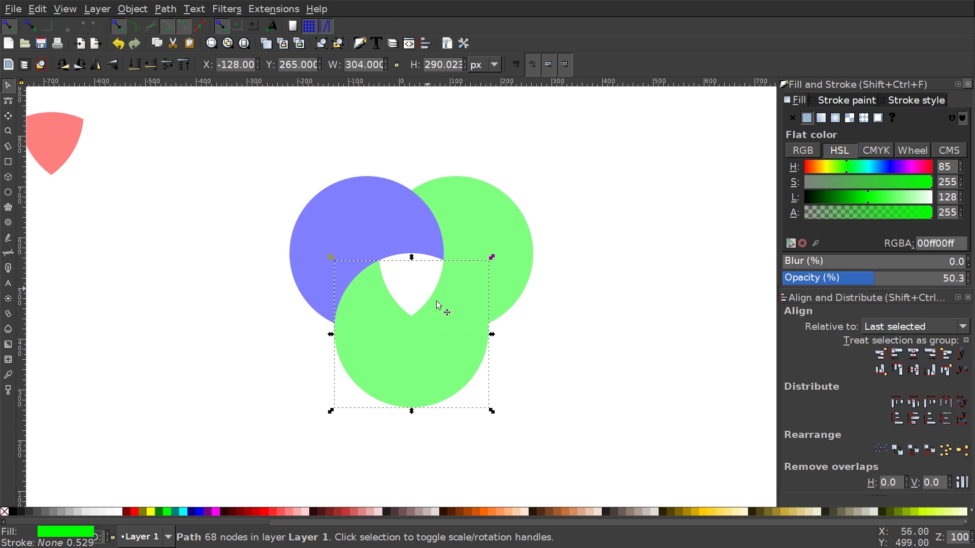
left_click(134, 512)
scroll(552, 355, "up", 1)
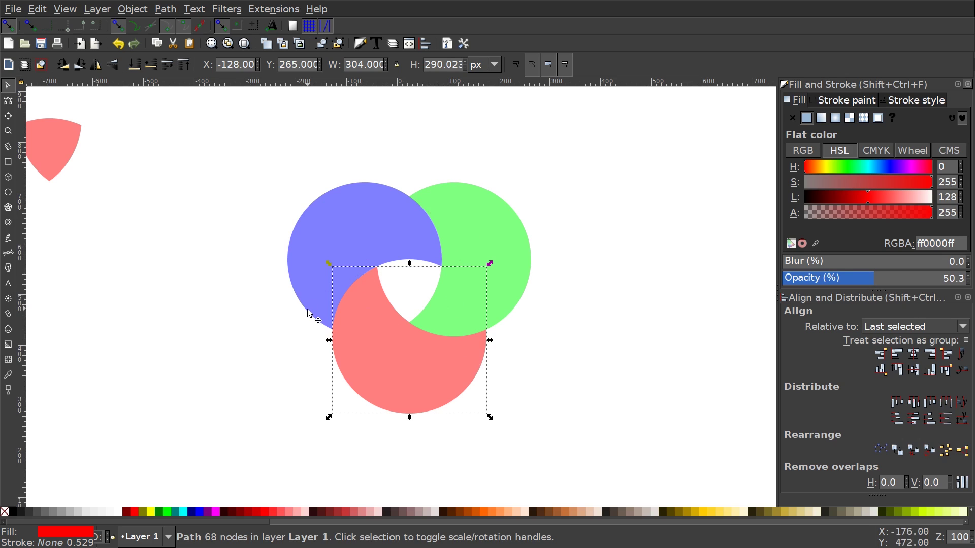
left_click(648, 383)
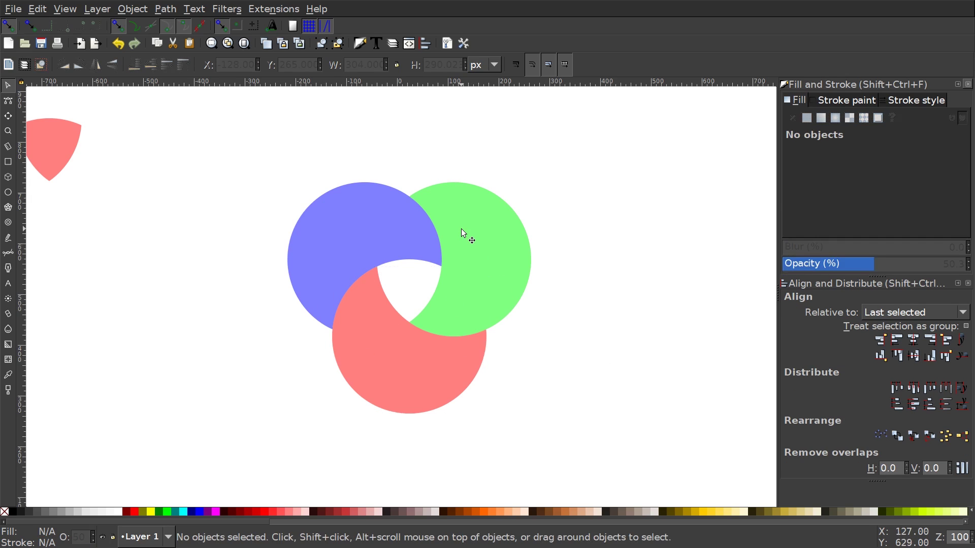
- Duplicate the blue shape and color the copy black (000000)
left_click(329, 202)
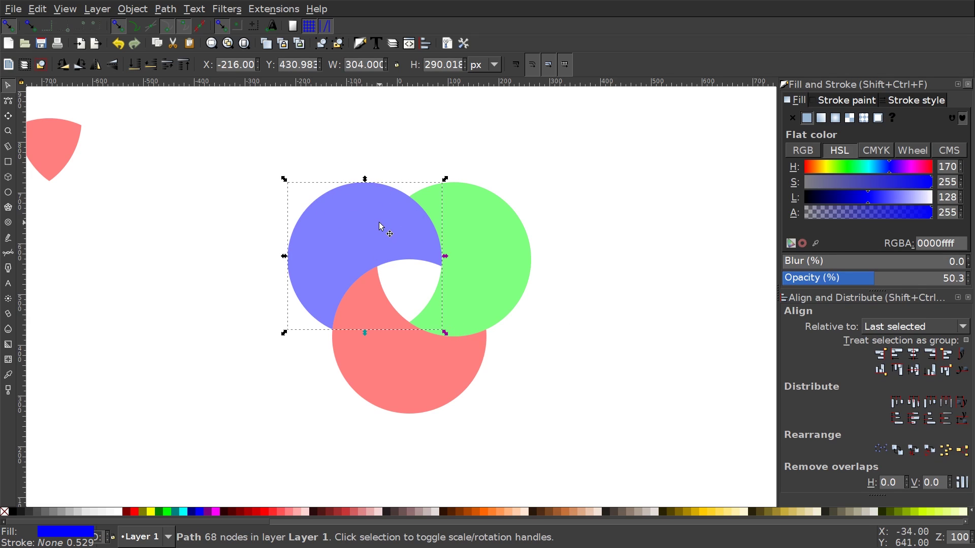
key("ctrl+z")
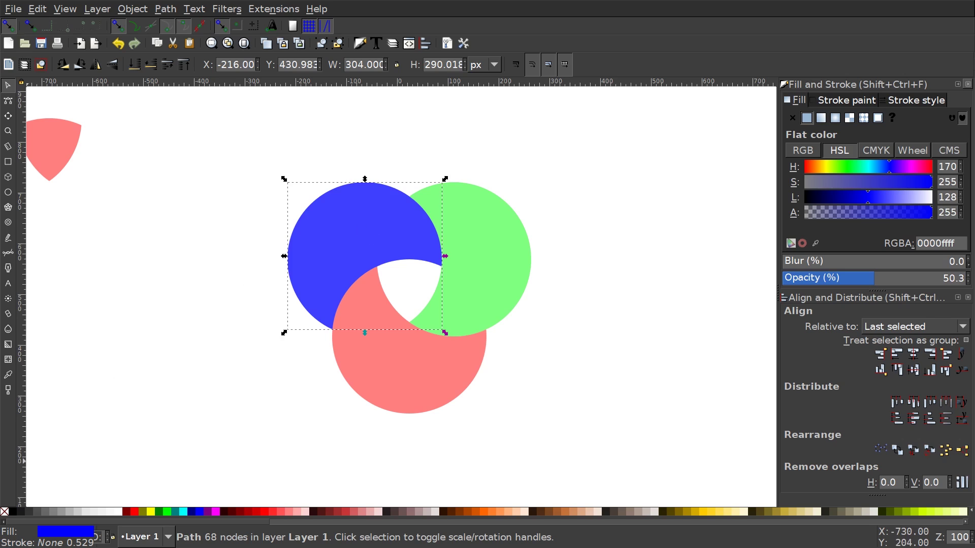
left_click(12, 512)
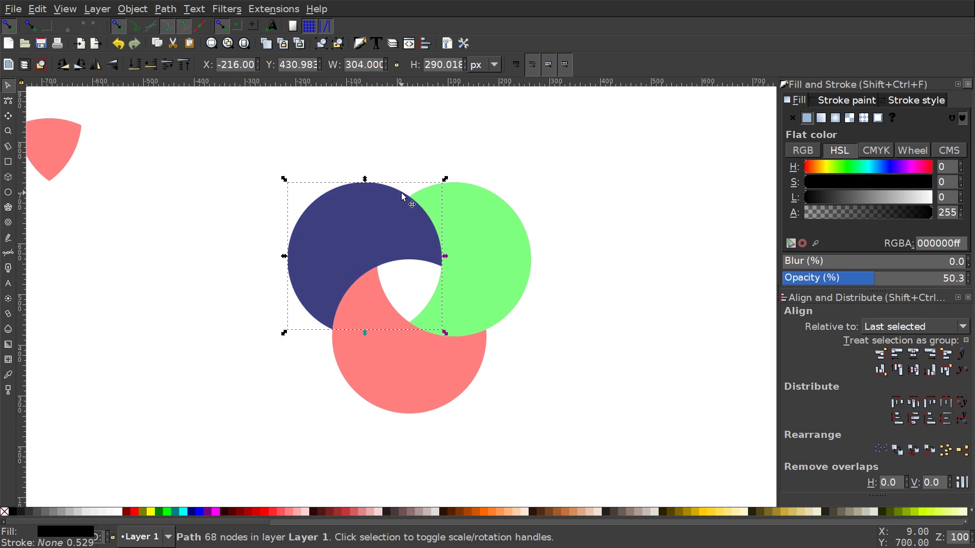
left_click(379, 209)
left_click_drag(444, 180, 418, 281)
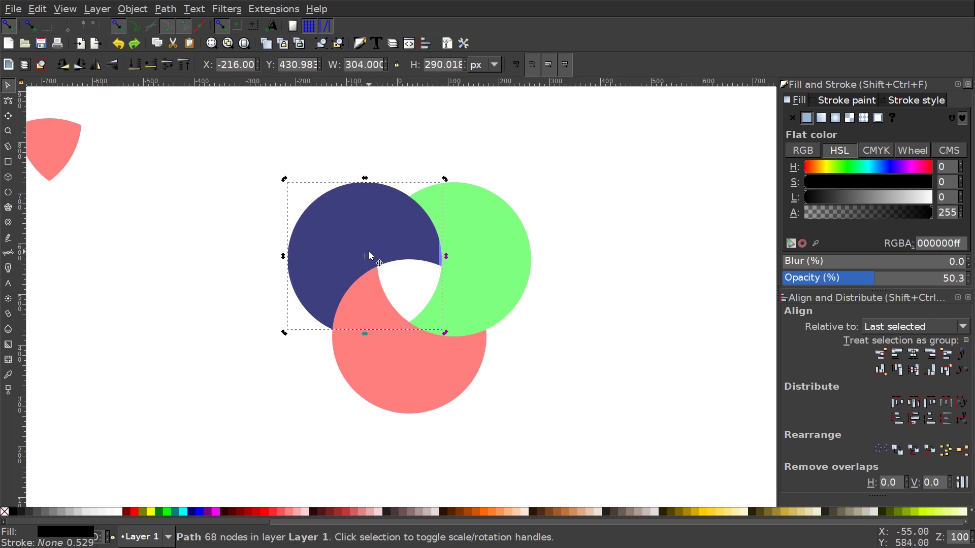
left_click_drag(362, 255, 301, 194)
left_click_drag(446, 179, 351, 275)
key("ctrl+z")
key("ctrl+z")
- Snap the black copy's rotation center to its inner corner node beside the green shape, then rotate it slightly clockwise with snapping off
left_click_drag(364, 256, 442, 265)
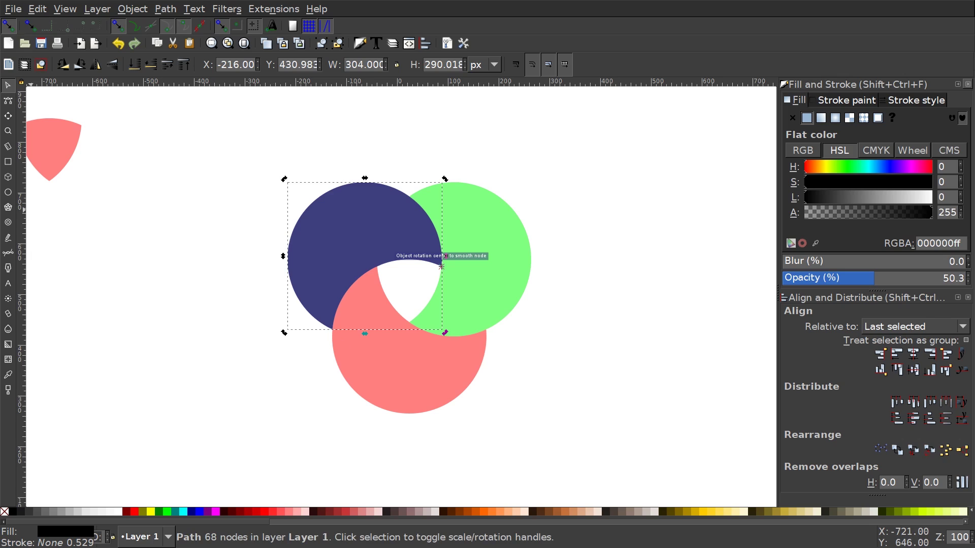
left_click(9, 24)
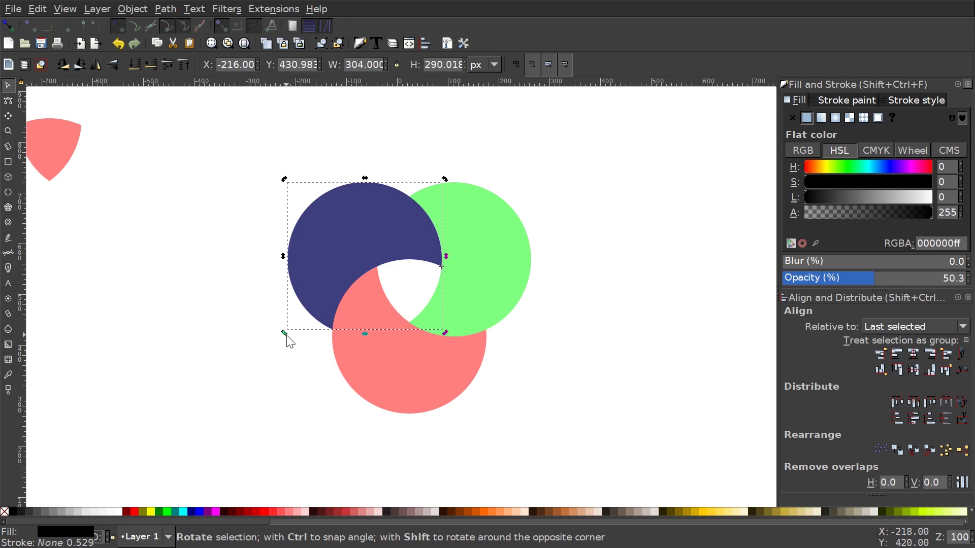
left_click_drag(286, 336, 279, 301)
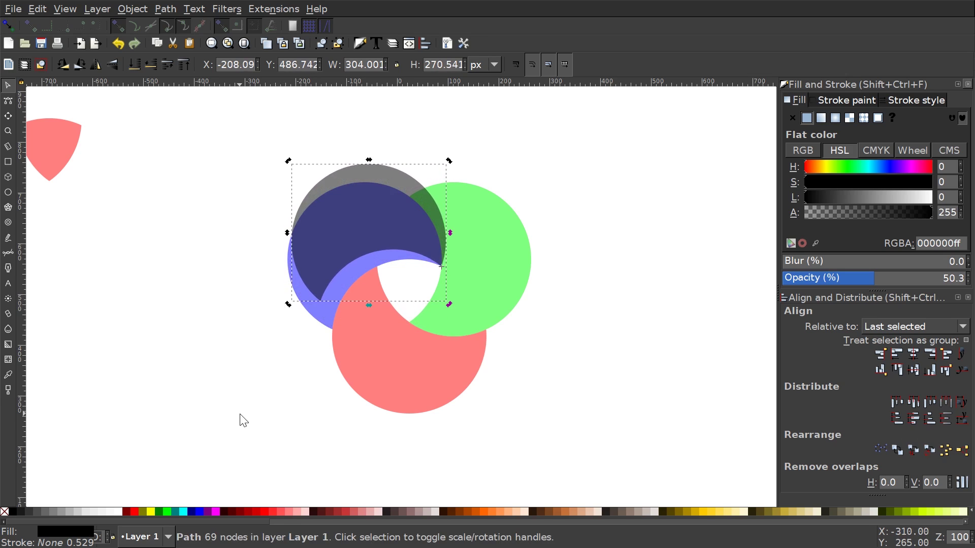
- Intersect a duplicate of the green shape with the rotated black copy and set the resulting shadow's opacity to 25.3%
left_click(483, 227)
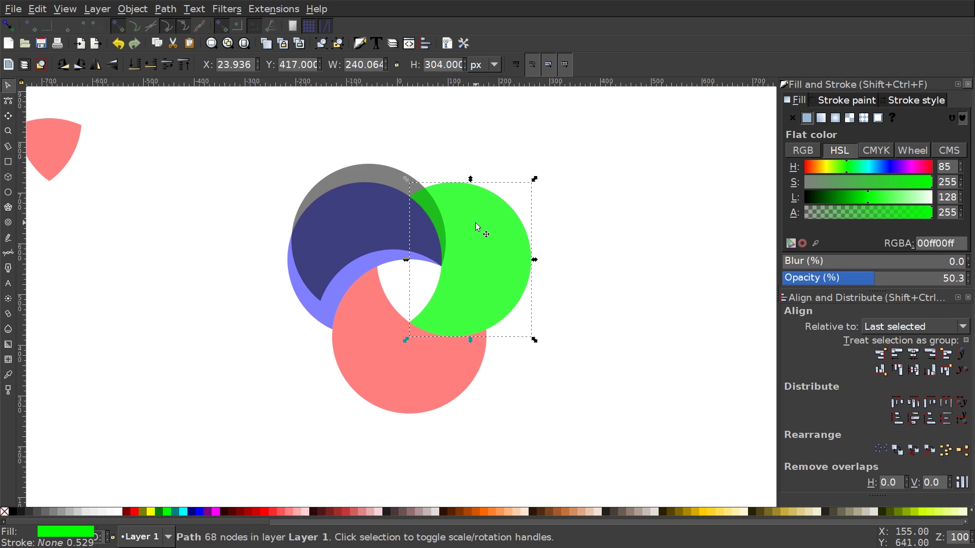
left_click(371, 173, "shift")
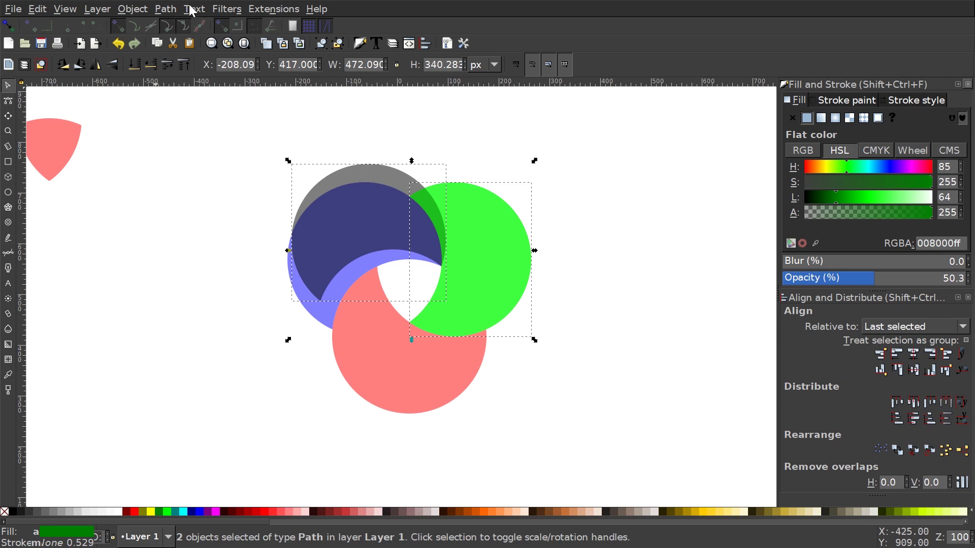
left_click(165, 9)
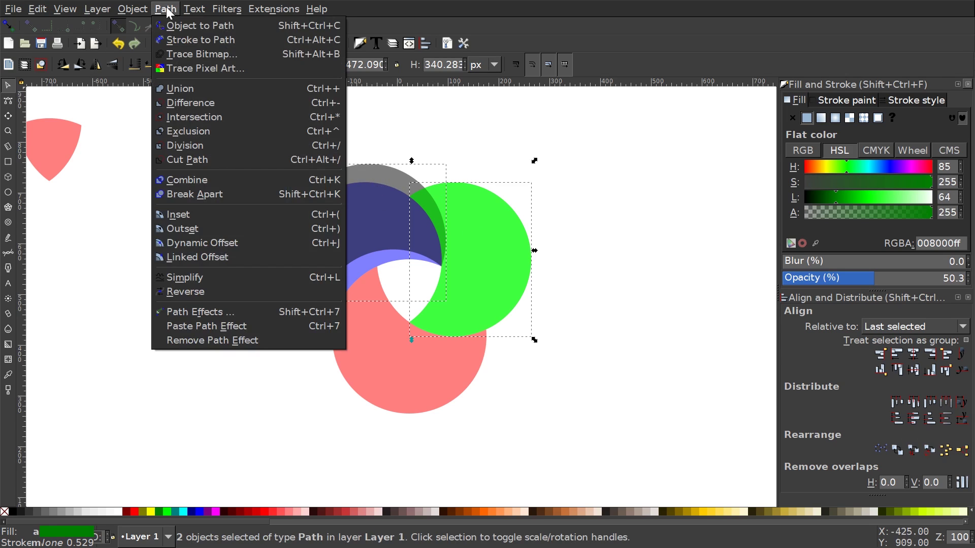
left_click(192, 116)
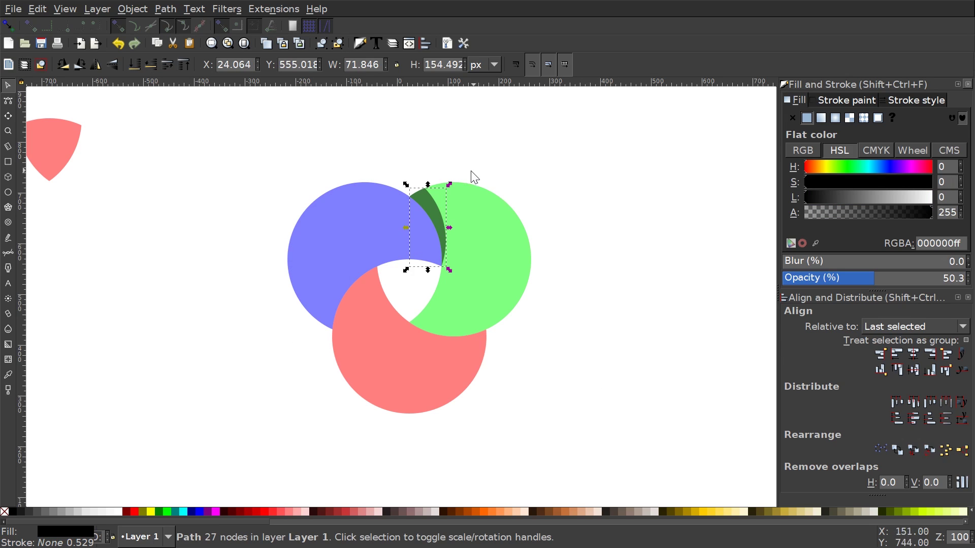
left_click_drag(843, 278, 828, 278)
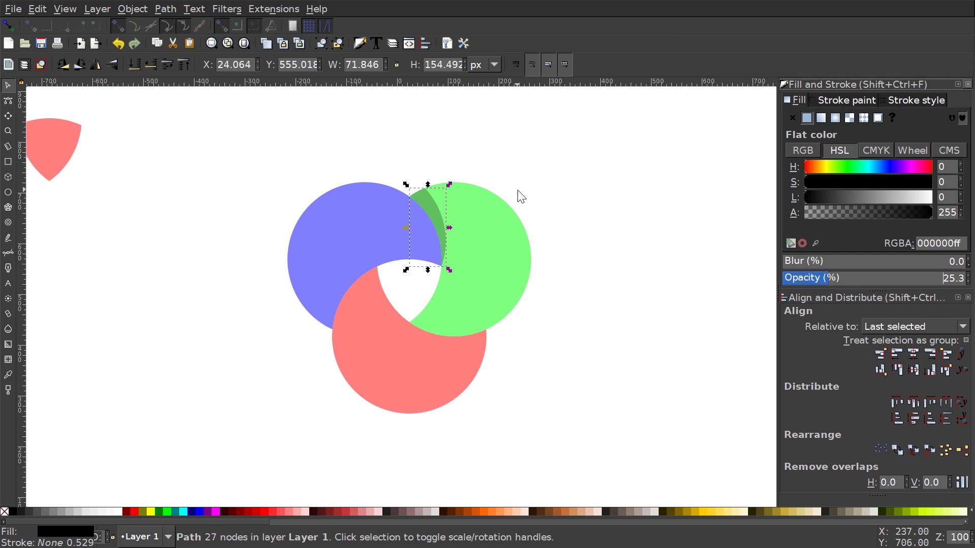
- Make a black (000000) duplicate of the green shape and rotate it slightly clockwise about its lower inner corner node
left_click(485, 246)
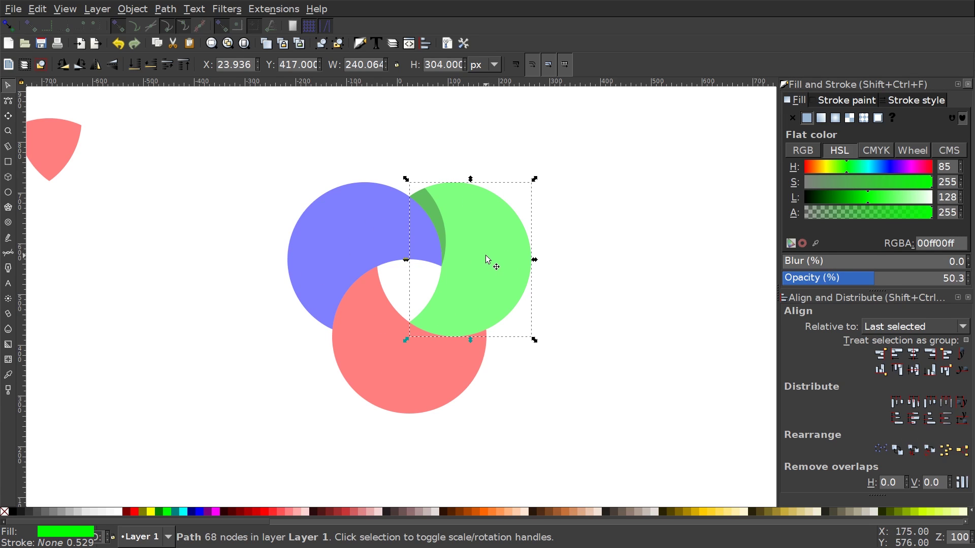
left_click(16, 512)
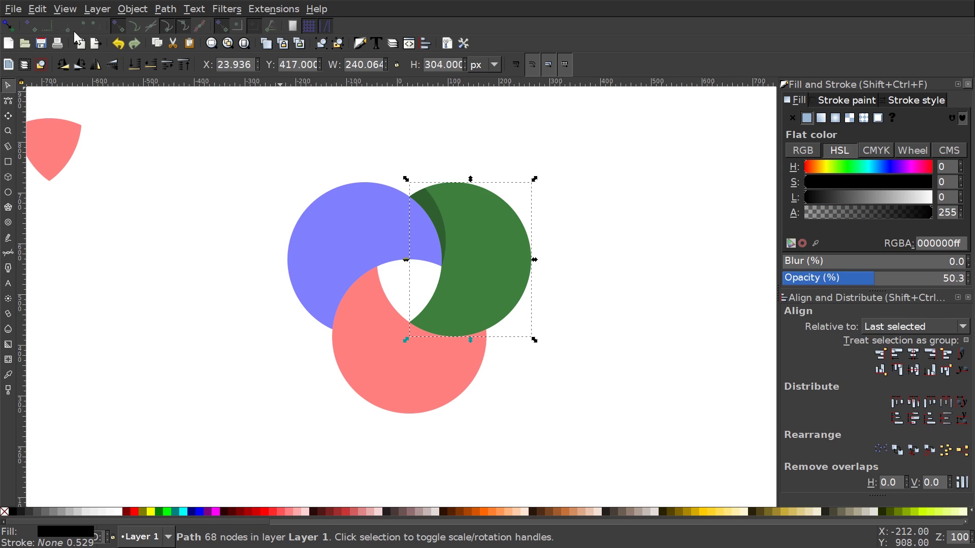
left_click(8, 25)
left_click(490, 237)
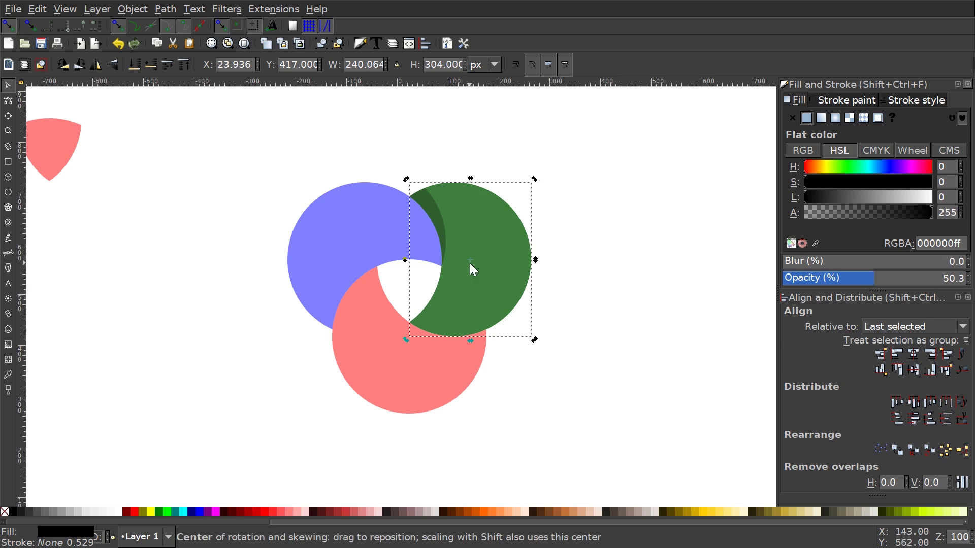
left_click_drag(471, 260, 409, 324)
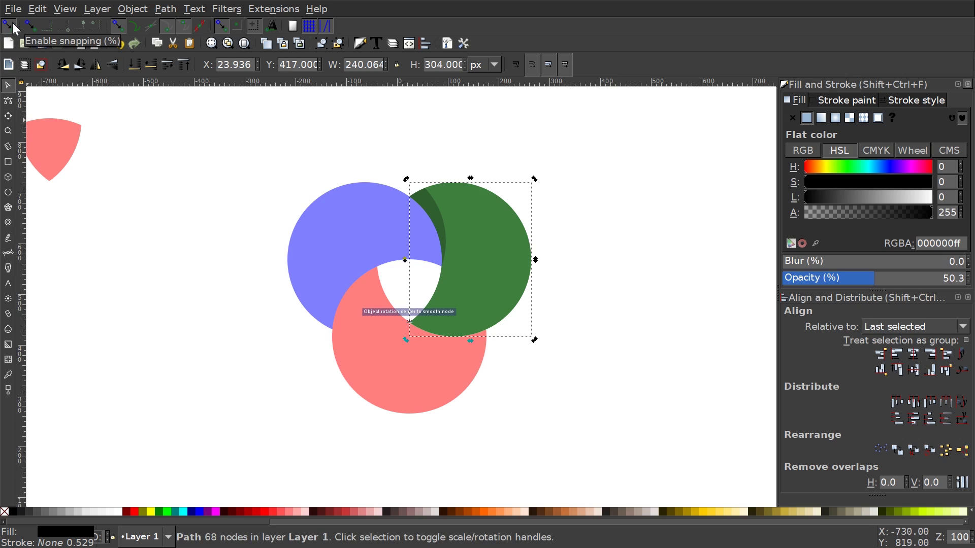
left_click(12, 22)
left_click_drag(535, 181, 564, 219)
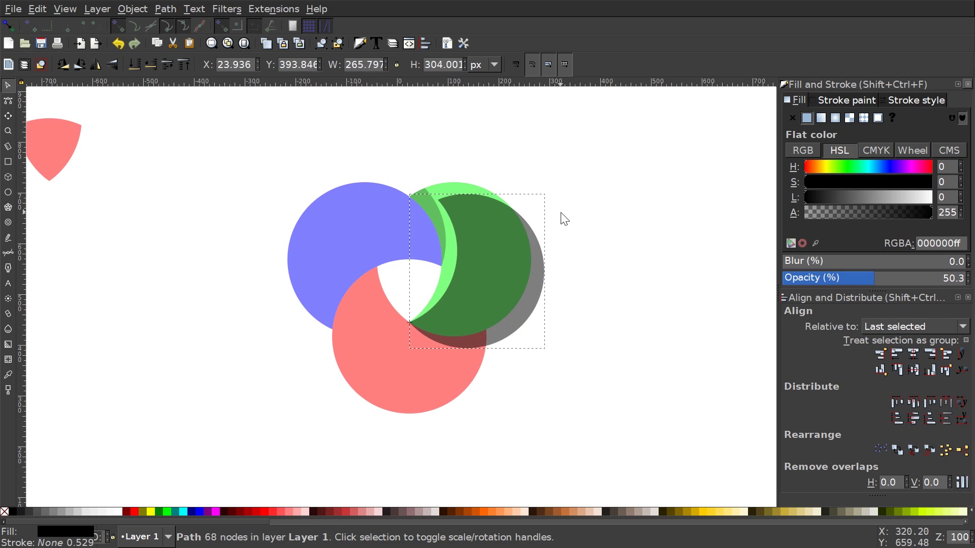
- Intersect a duplicate of the red shape with the rotated black copy of the green shape
left_click(412, 340)
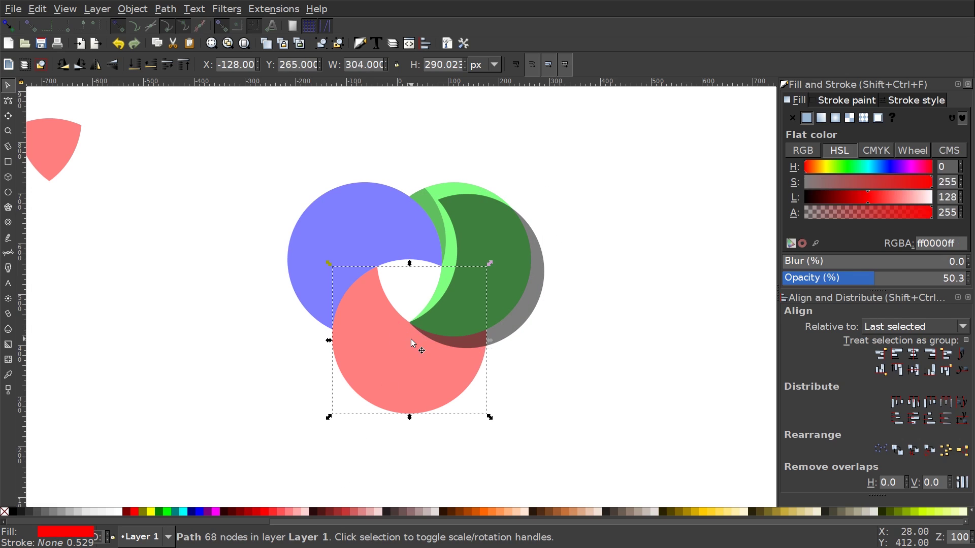
key("ctrl")
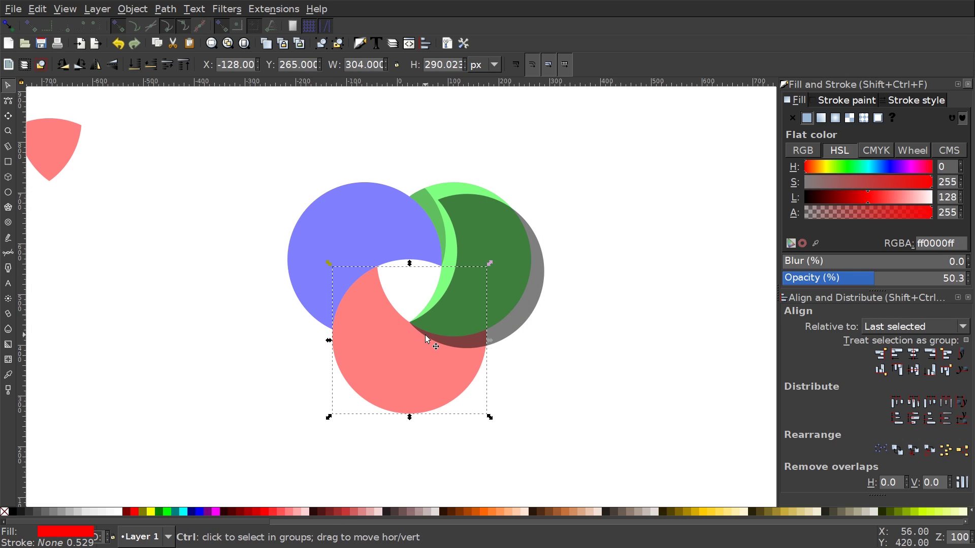
key("ctrl+d")
key("shift")
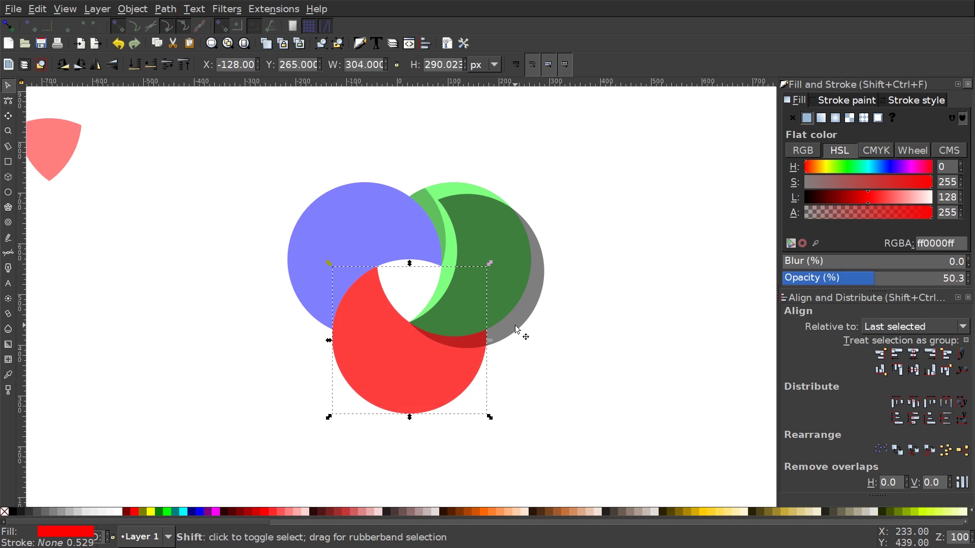
left_click(510, 260, "shift")
left_click(169, 9)
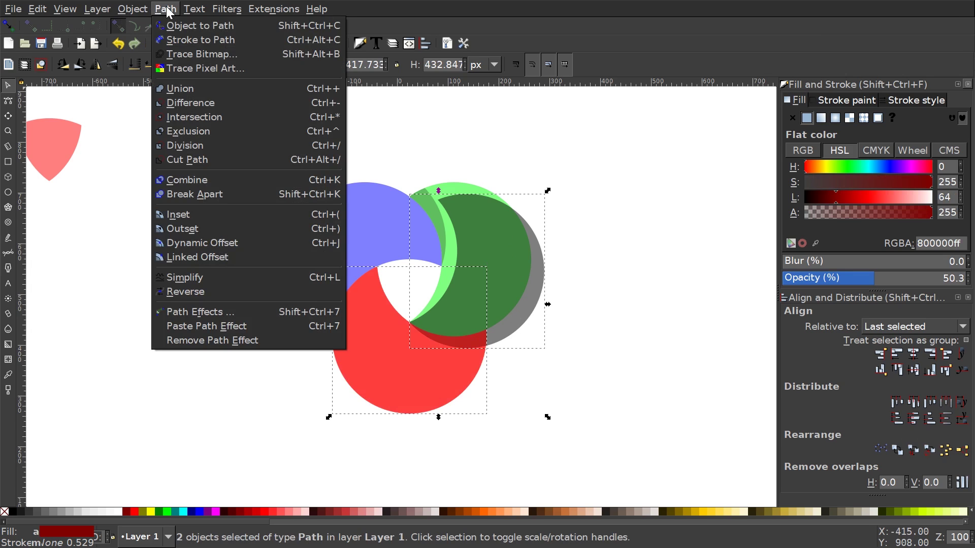
left_click(190, 120)
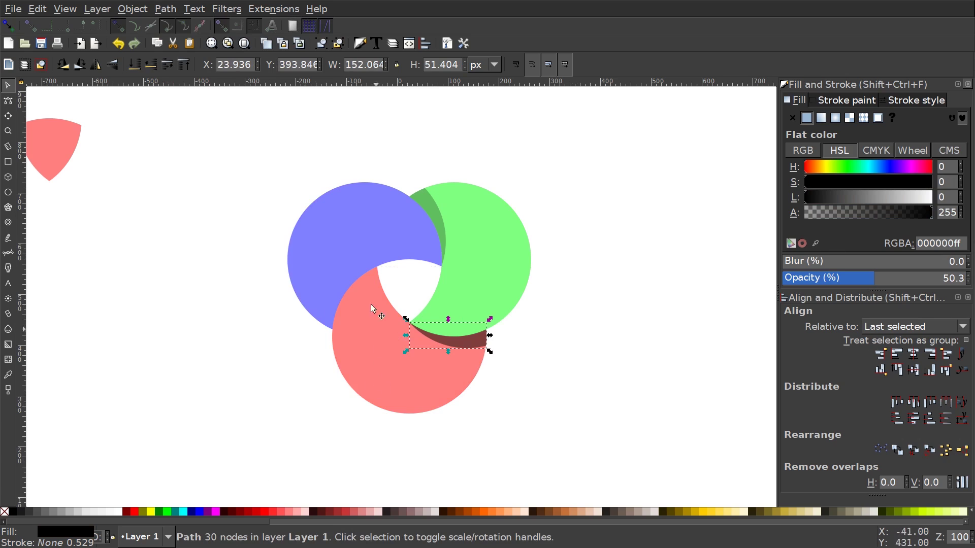
- Make a black (000000) duplicate of the red shape and rotate it slightly clockwise about its upper inner corner node
left_click(364, 291)
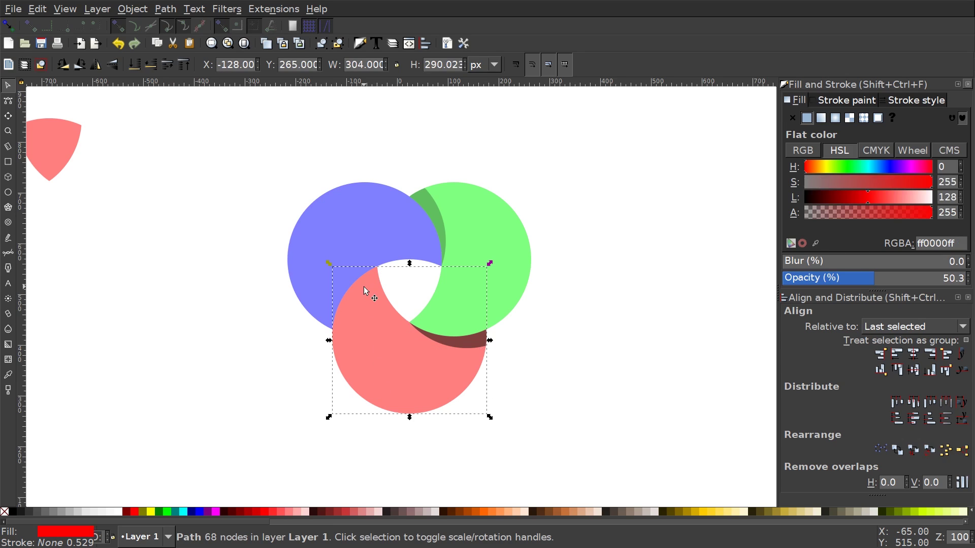
left_click(8, 26)
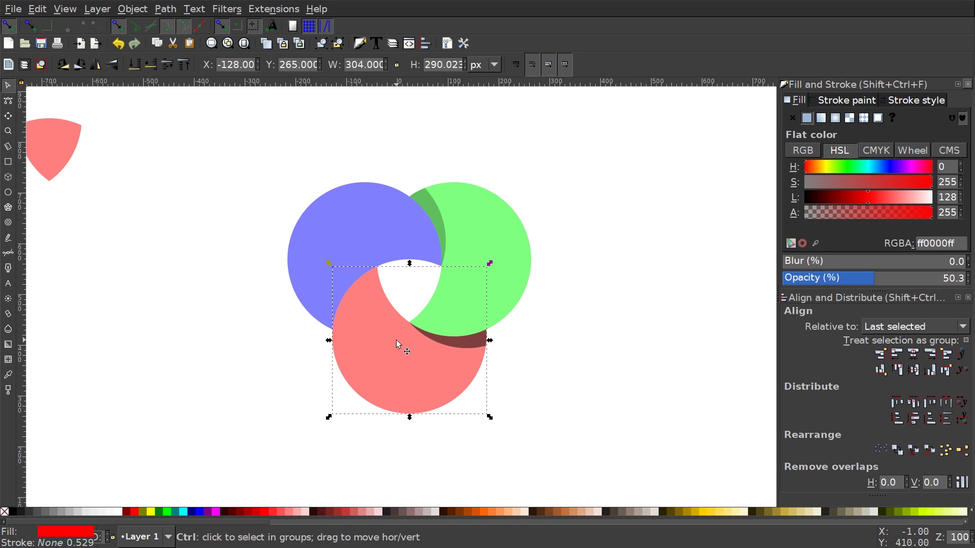
key("ctrl+d")
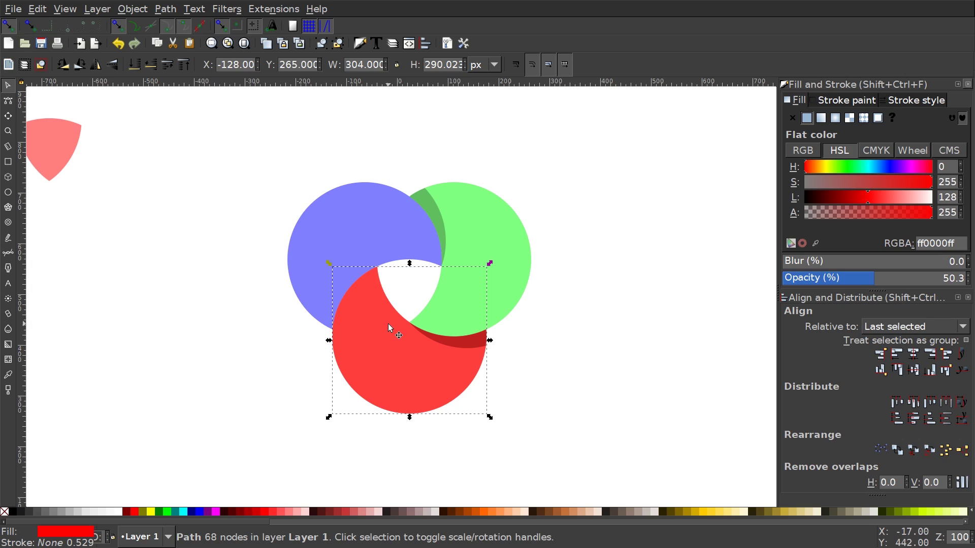
left_click(388, 325)
left_click_drag(410, 343, 376, 267)
left_click(8, 26)
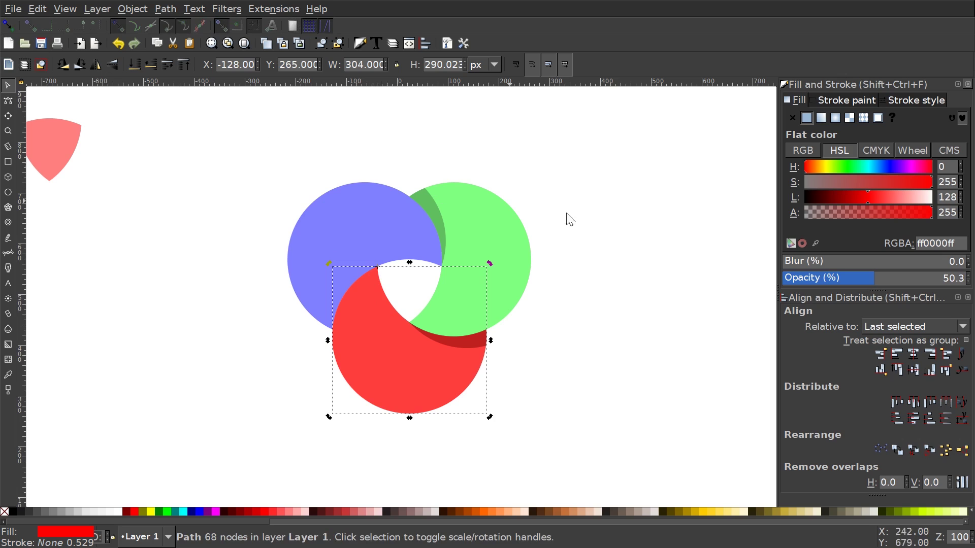
left_click(11, 512)
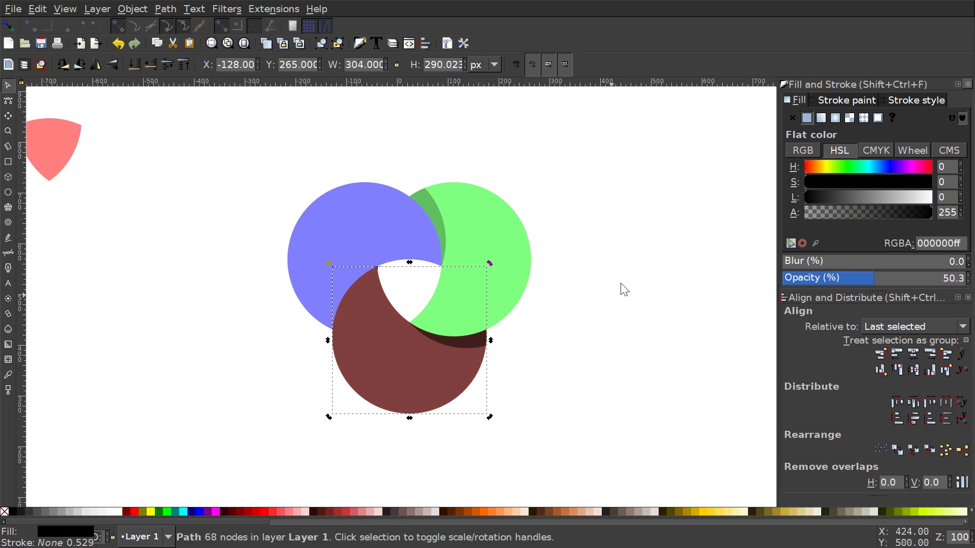
left_click_drag(489, 263, 483, 292)
- Intersect a duplicate of the blue shape with the rotated black copy of the red shape
left_click(354, 199)
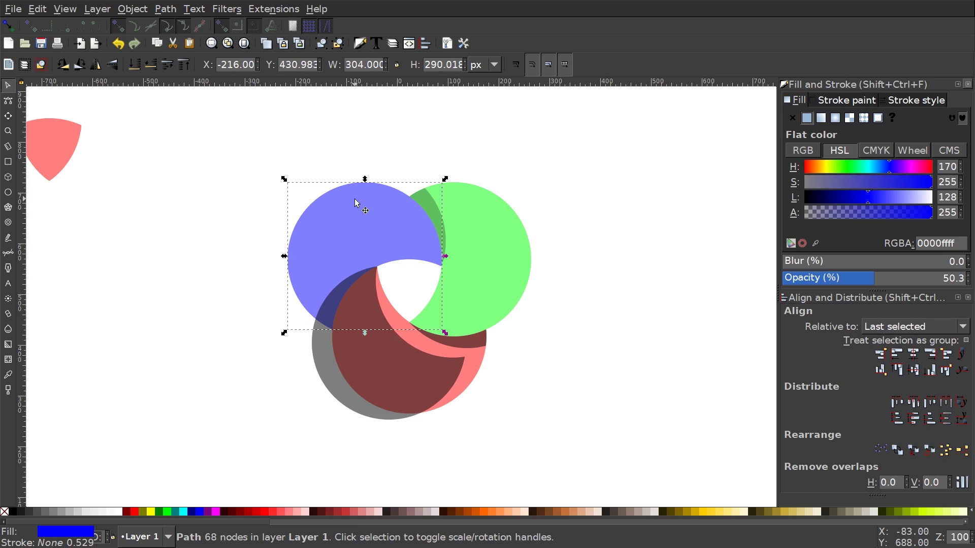
key("ctrl+d")
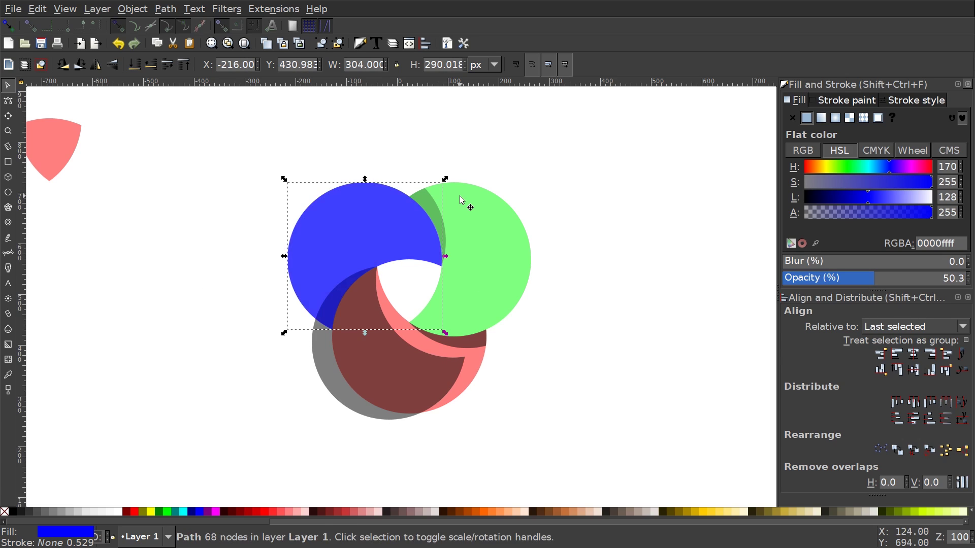
left_click(318, 351, "shift")
left_click(166, 9)
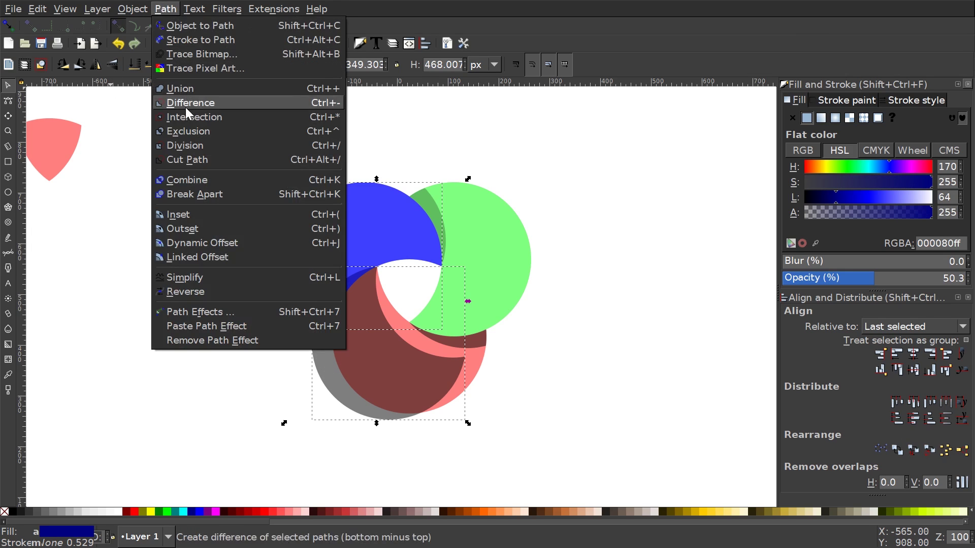
left_click(184, 115)
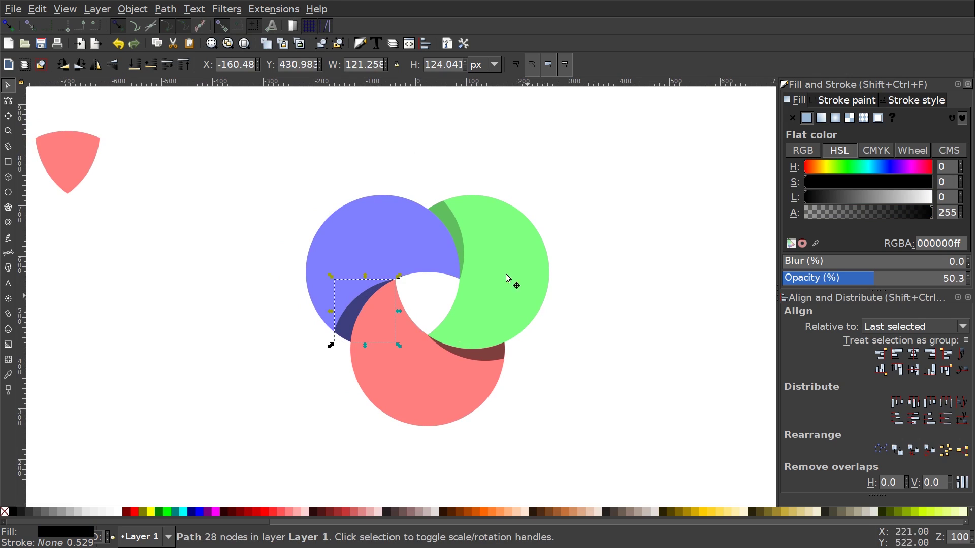
- Set the opacity of all six logo pieces to 100%
left_click_drag(644, 469, 237, 144)
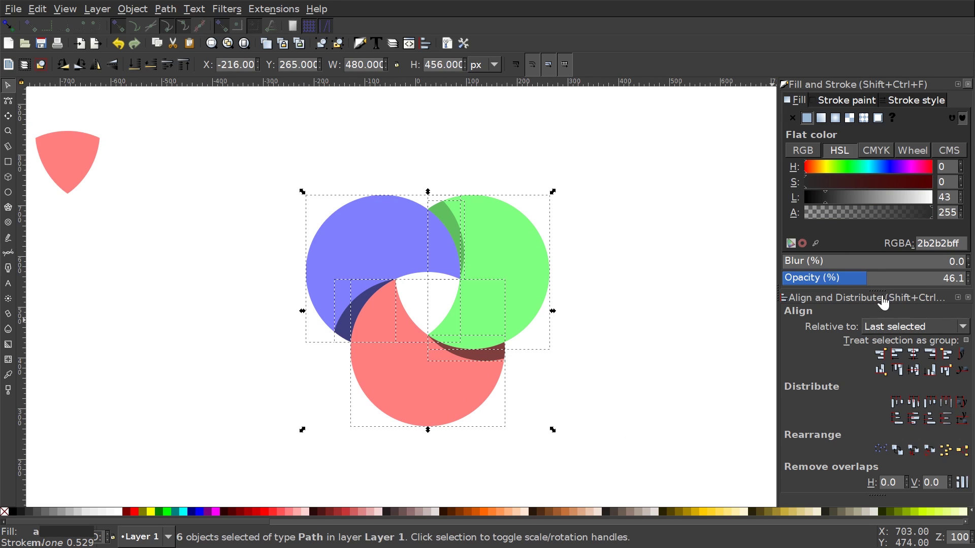
left_click_drag(875, 278, 966, 278)
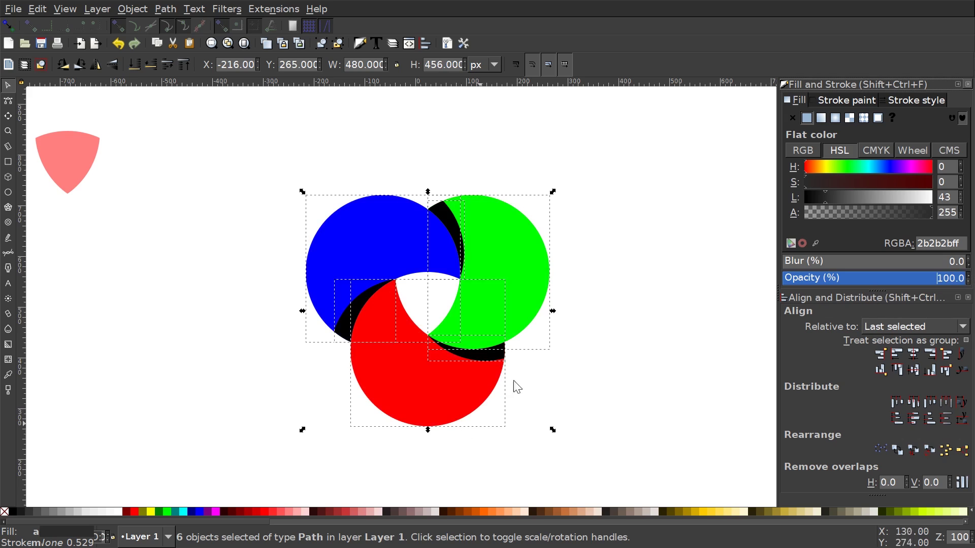
left_click(642, 196)
- Rotate the whole logo half a turn so that the red shape sits on top
left_click_drag(650, 449, 169, 109)
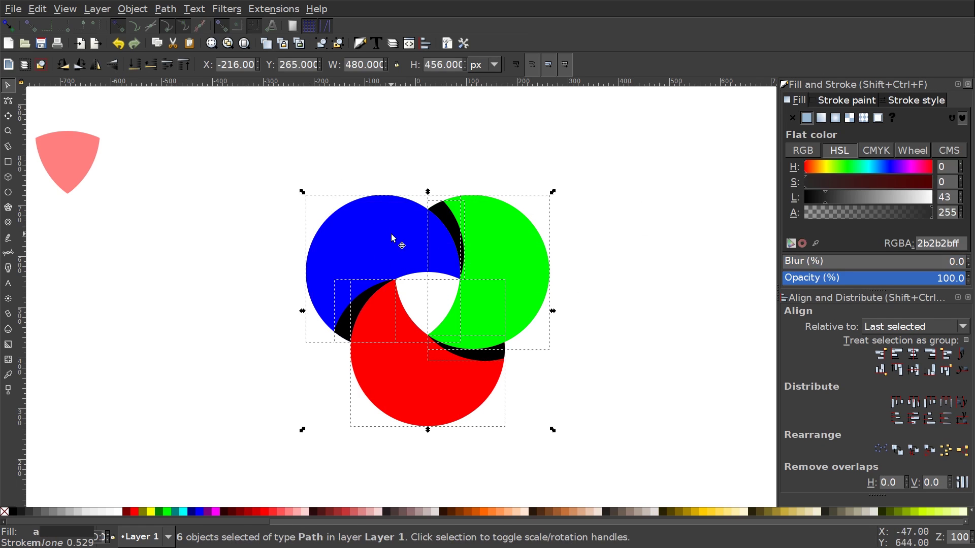
left_click(358, 220)
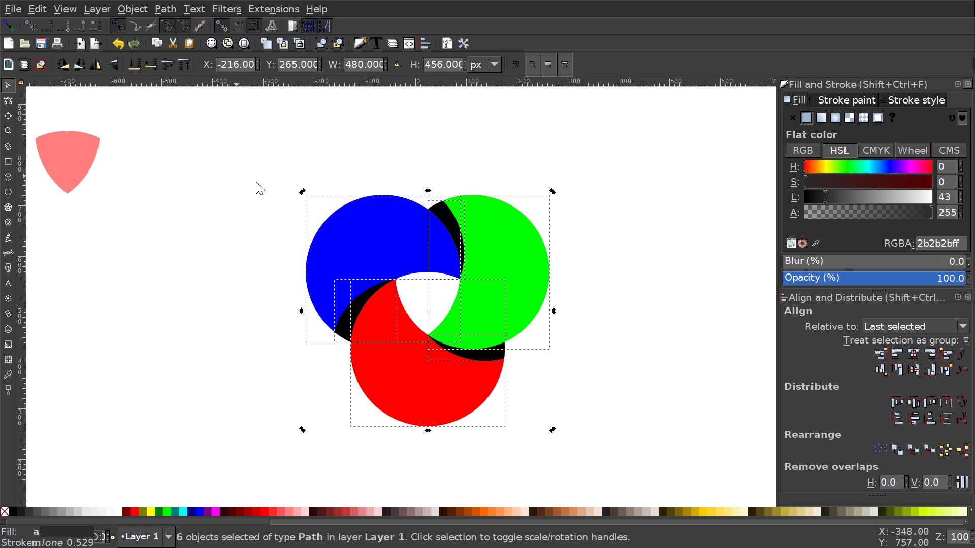
left_click_drag(304, 192, 497, 405)
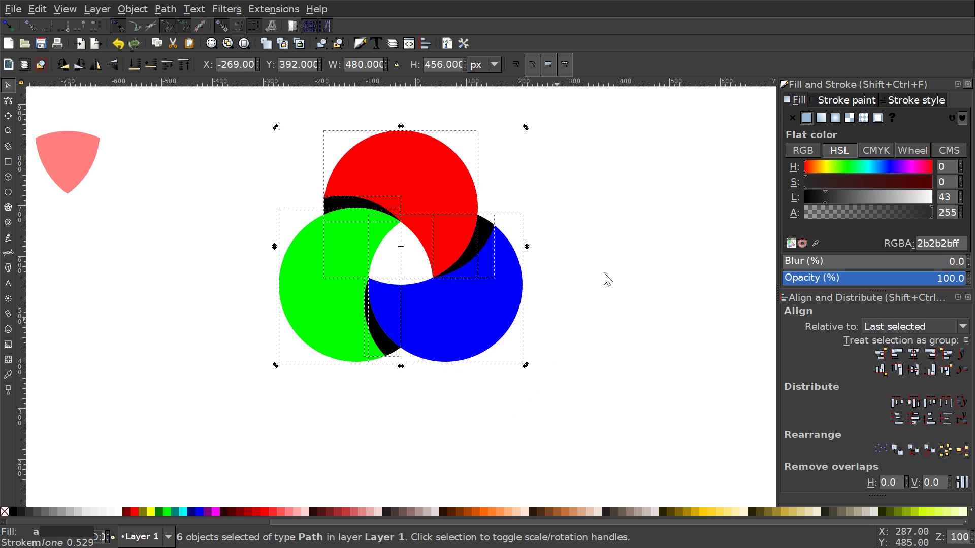
left_click(669, 206)
- Recolor the green shape with a muted medium blue from the palette
left_click_drag(227, 342, 232, 375)
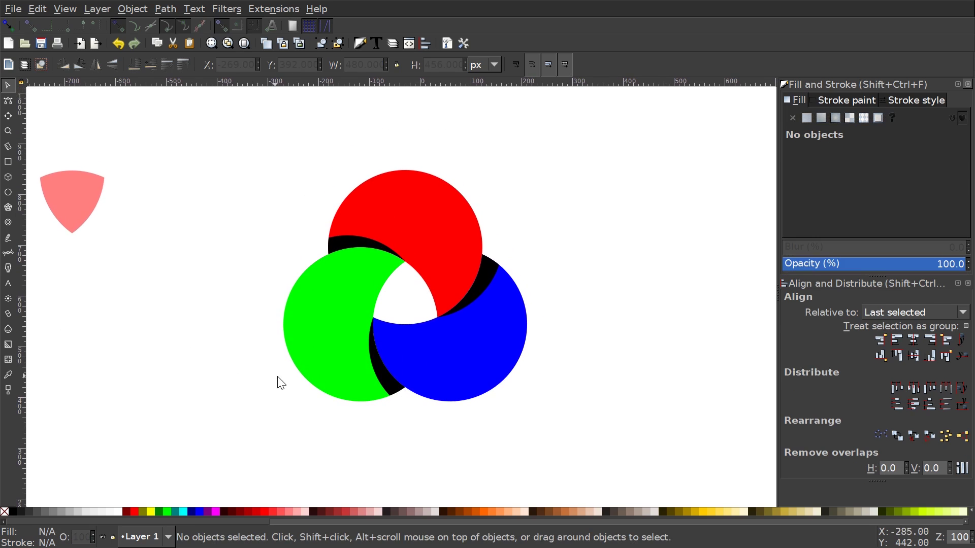
scroll(355, 348, "down", 1)
left_click(338, 277)
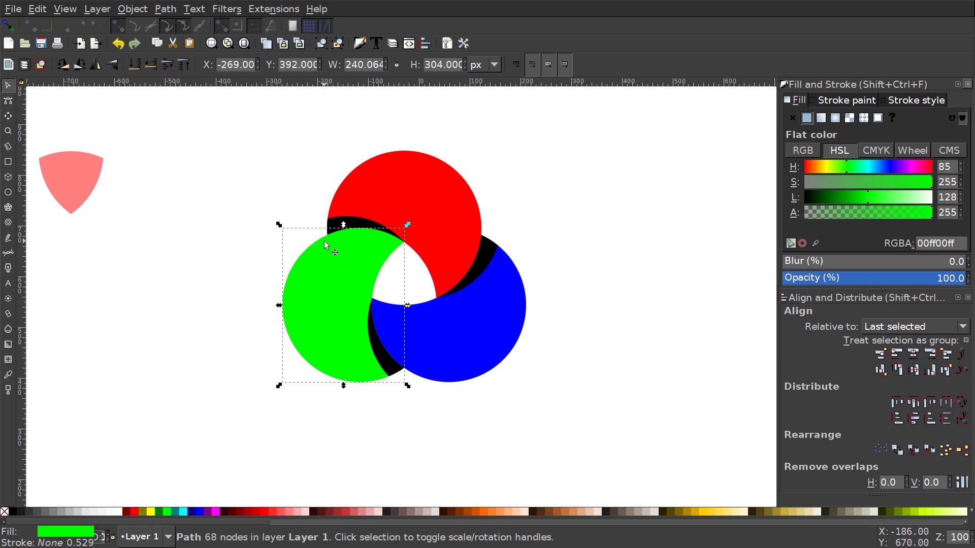
left_click_drag(456, 520, 678, 525)
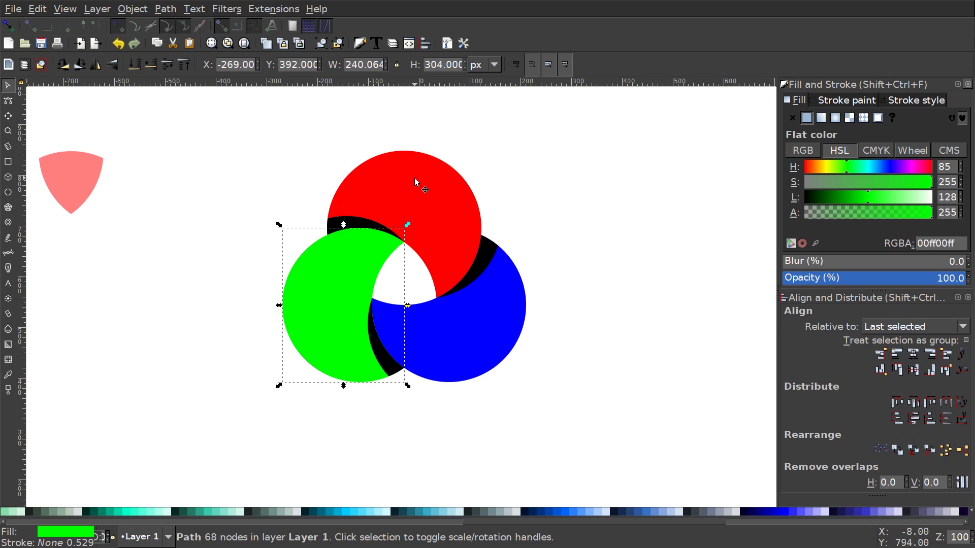
left_click(303, 280)
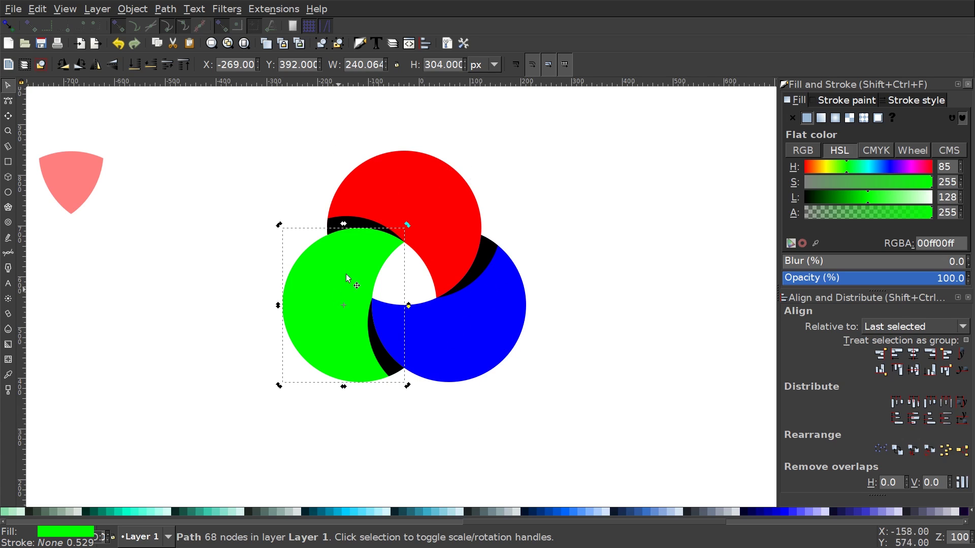
left_click(634, 510)
left_click(546, 510)
left_click(551, 511)
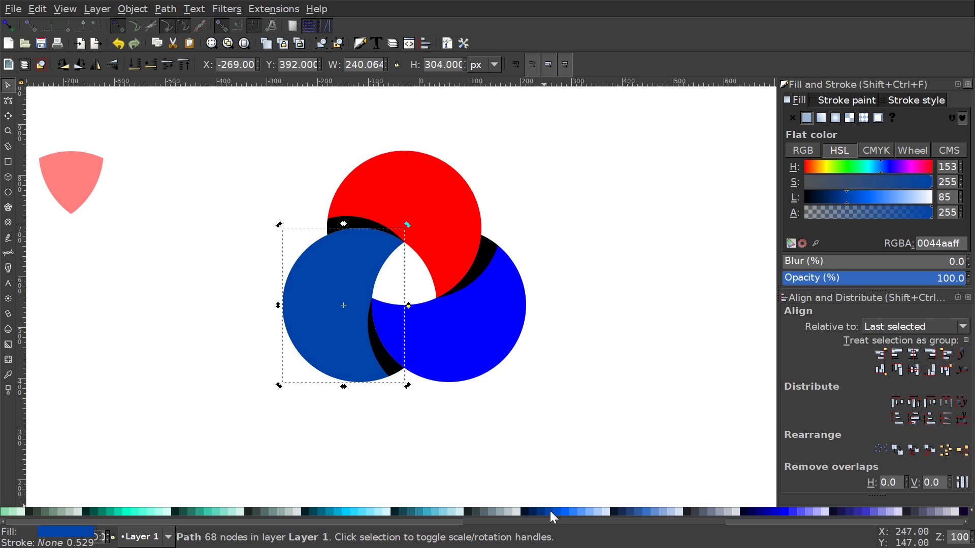
left_click(636, 510)
- Recolor the bright blue shape with the light blue 37abc8 from the palette
left_click(409, 177)
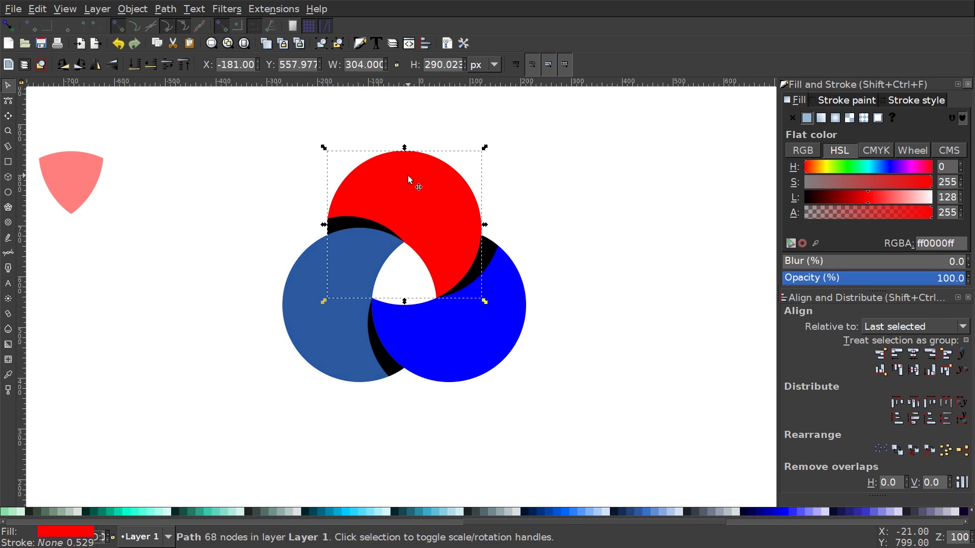
left_click_drag(531, 522, 43, 520)
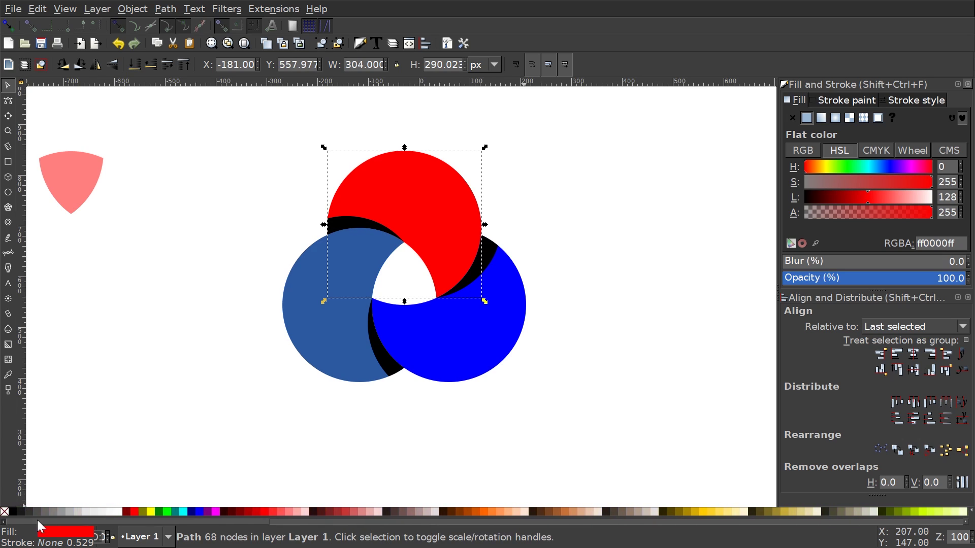
left_click(447, 372)
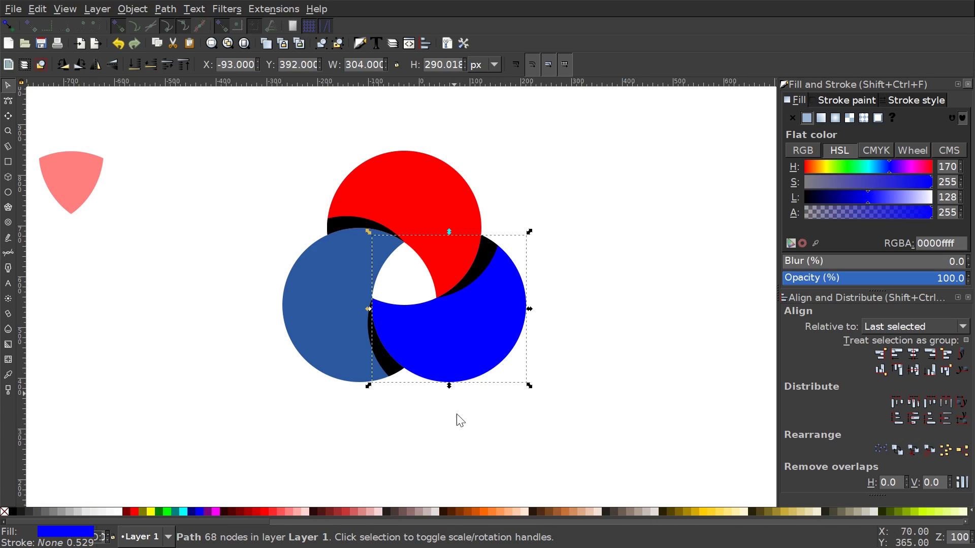
left_click_drag(80, 525, 518, 523)
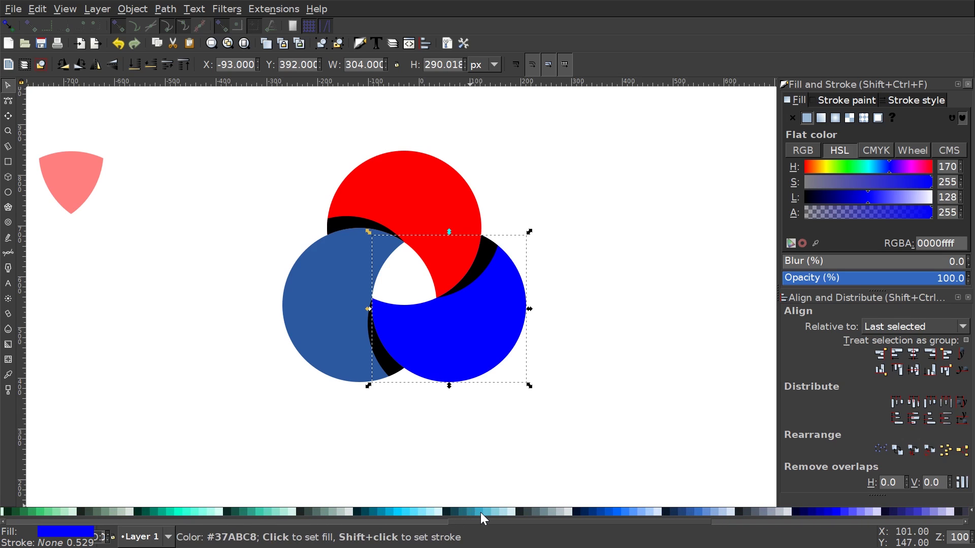
left_click(480, 513)
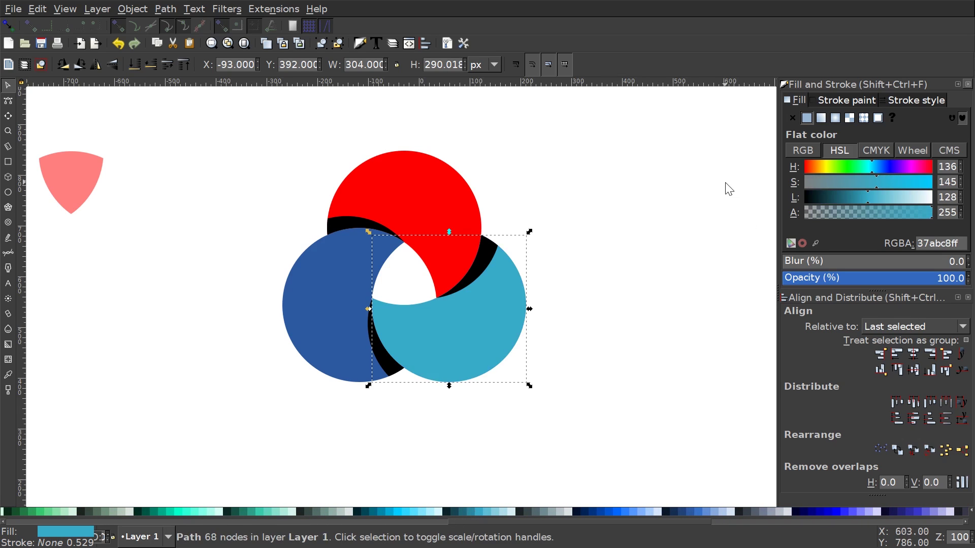
- Set the opacity of the three black shadow shapes together to 28.1%
left_click(391, 344)
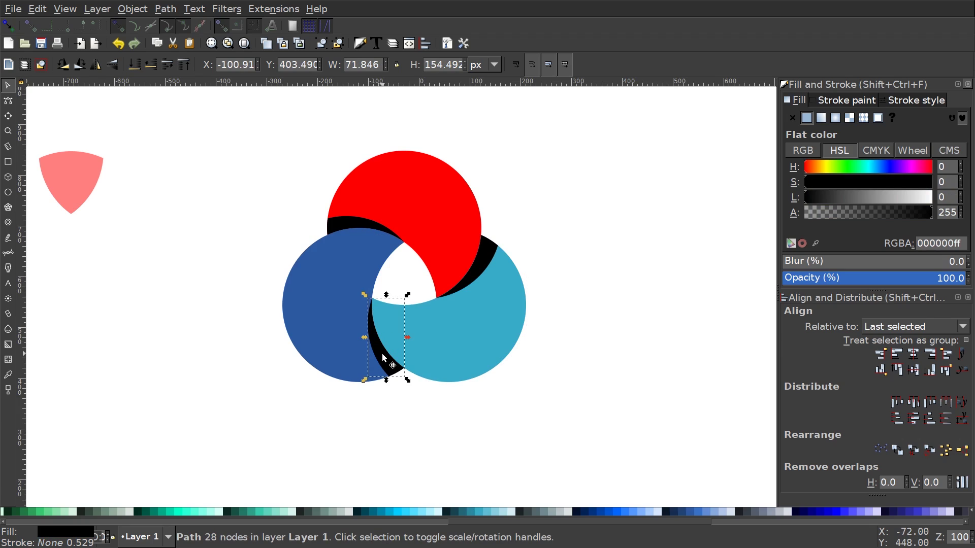
left_click(348, 222, "shift")
left_click(496, 265, "shift")
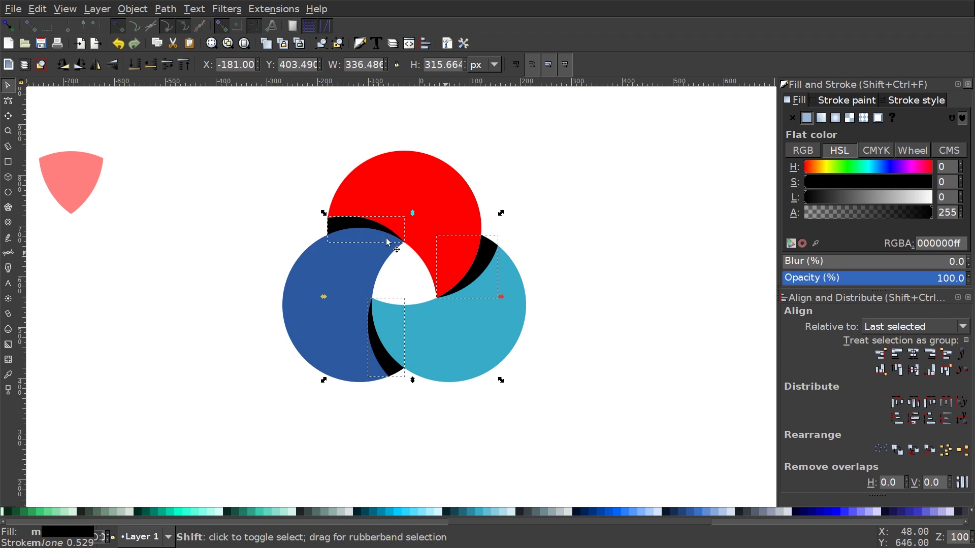
left_click(851, 280)
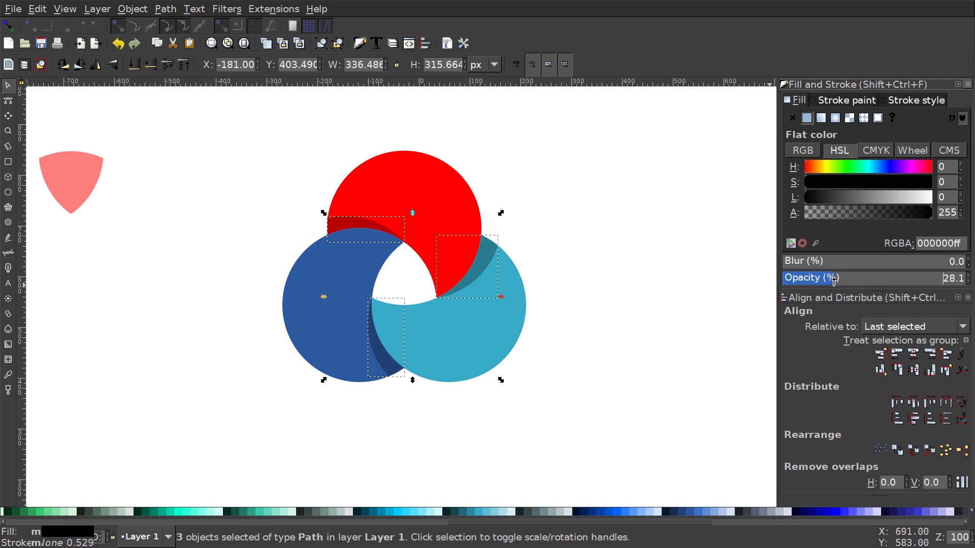
scroll(536, 290, "up", 1)
left_click(649, 209)
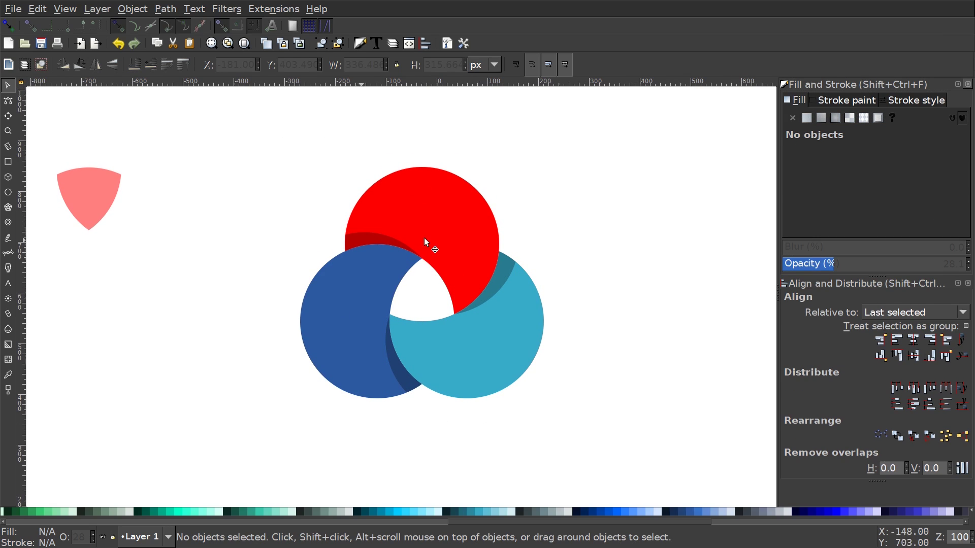
scroll(502, 304, "down", 1)
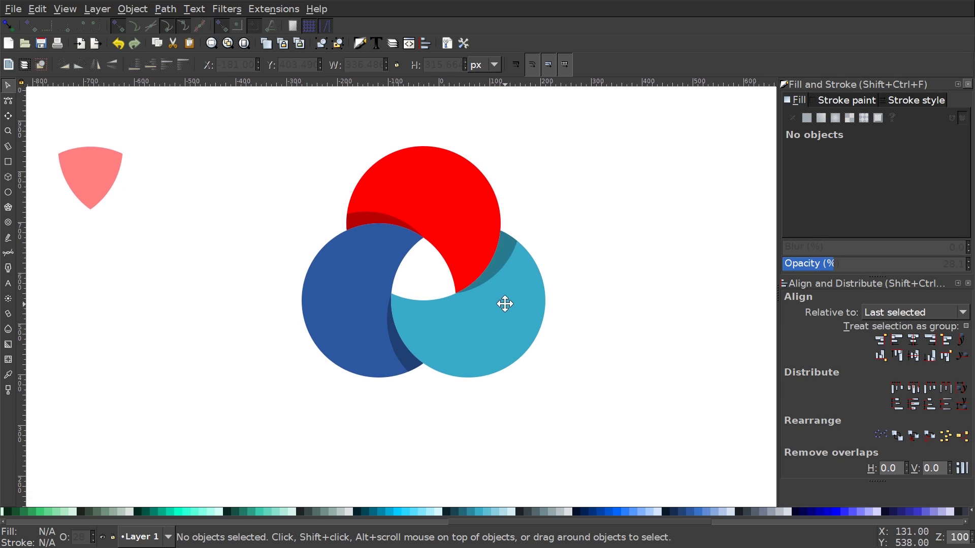
scroll(562, 263, "up", 1)
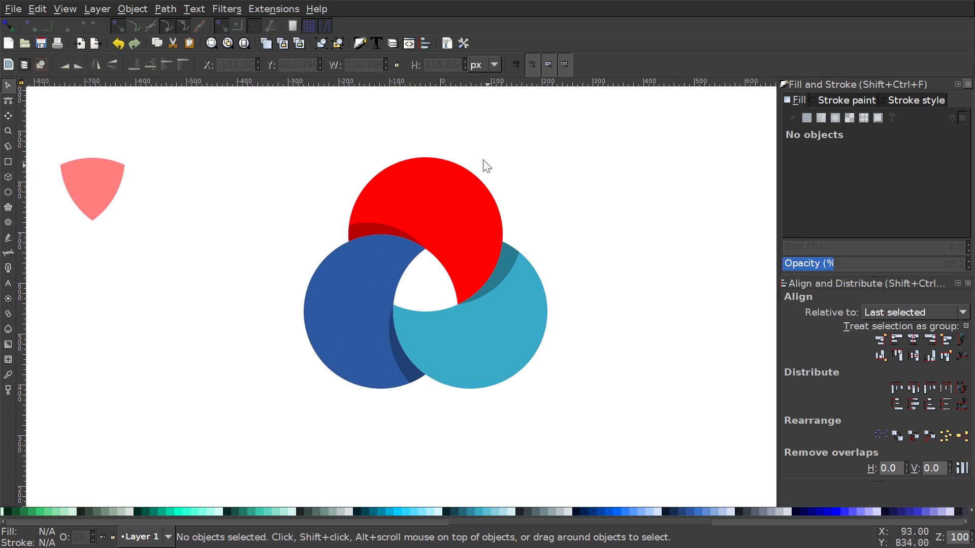
scroll(468, 206, "right", 5)
scroll(276, 279, "left", 4)
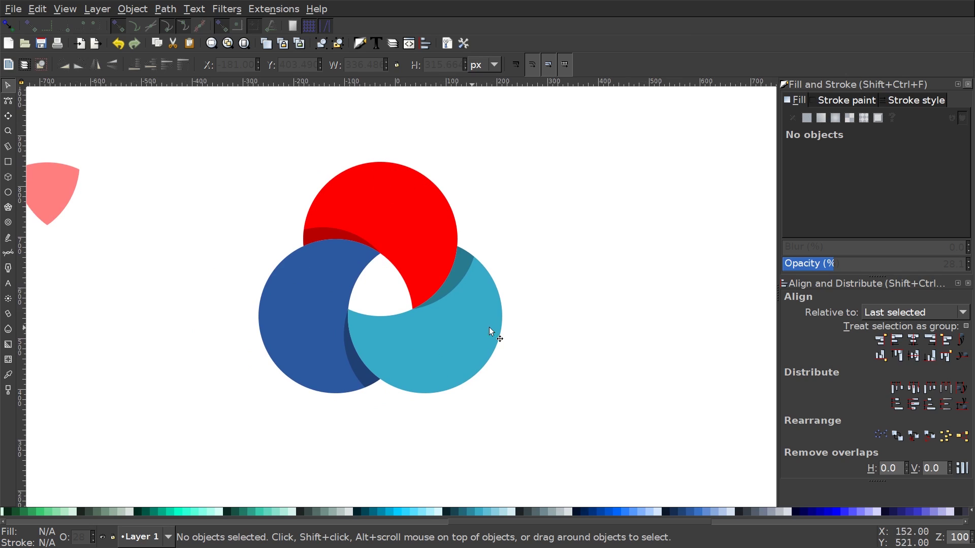
- Add a three-line text reading 01, 02 and 03 in the empty area beside the logo
scroll(472, 320, "right", 3)
scroll(476, 311, "up", 1)
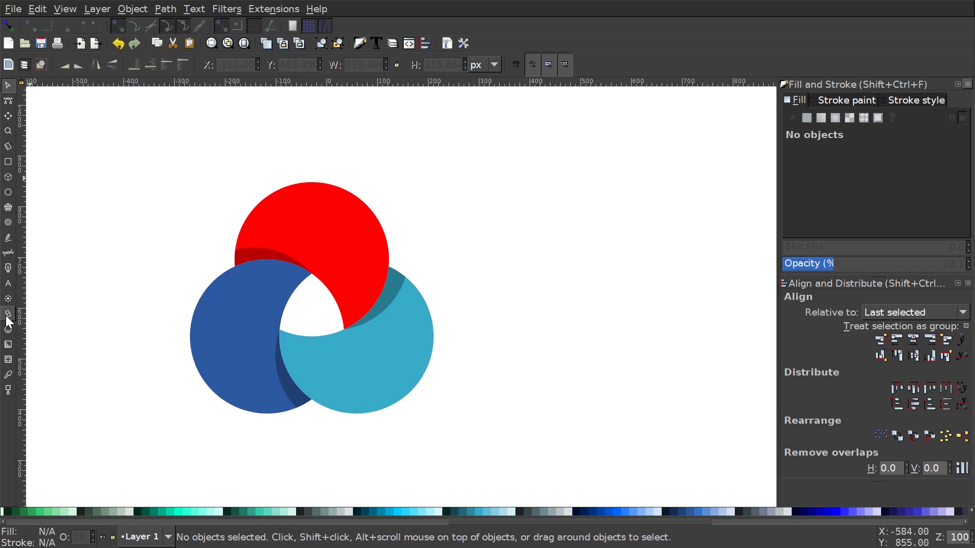
left_click(8, 283)
left_click(520, 225)
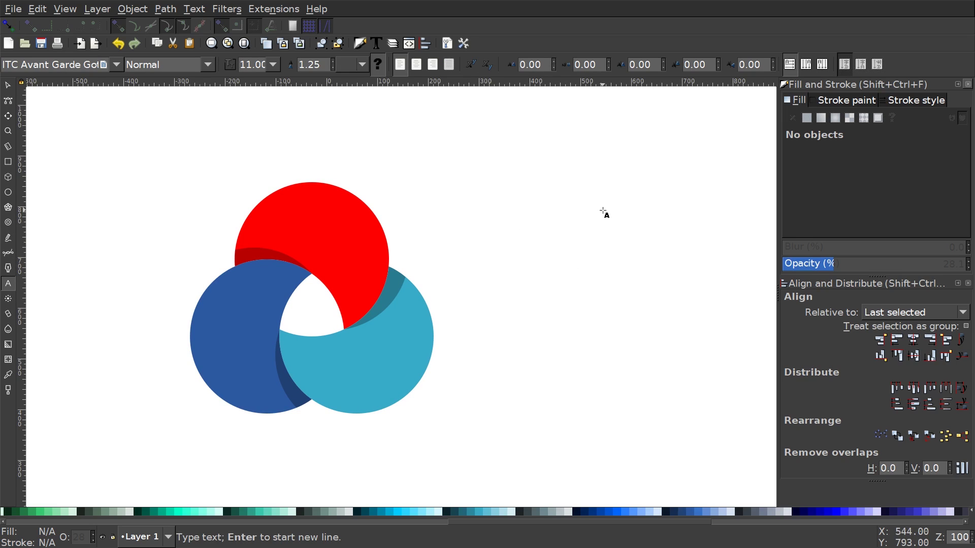
type("Di")
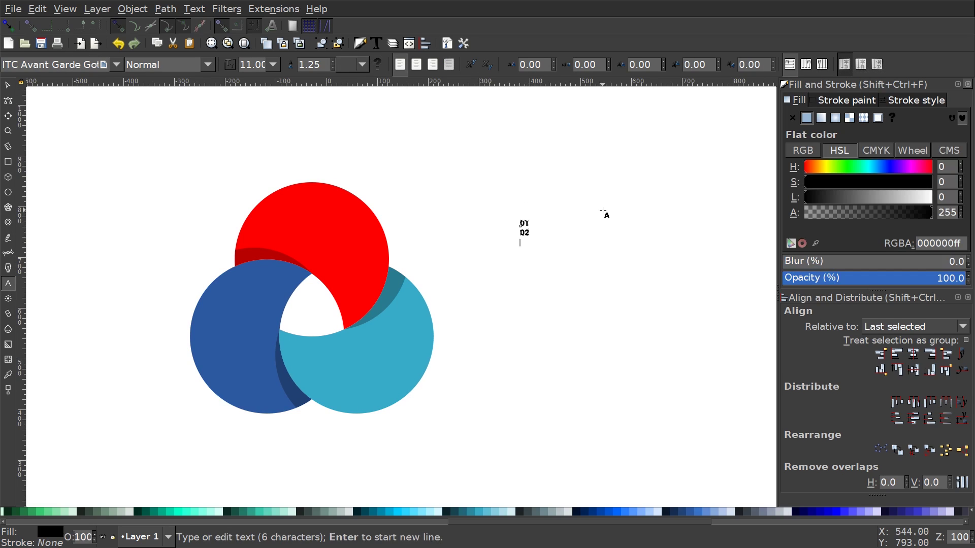
left_click_drag(533, 185, 394, 215)
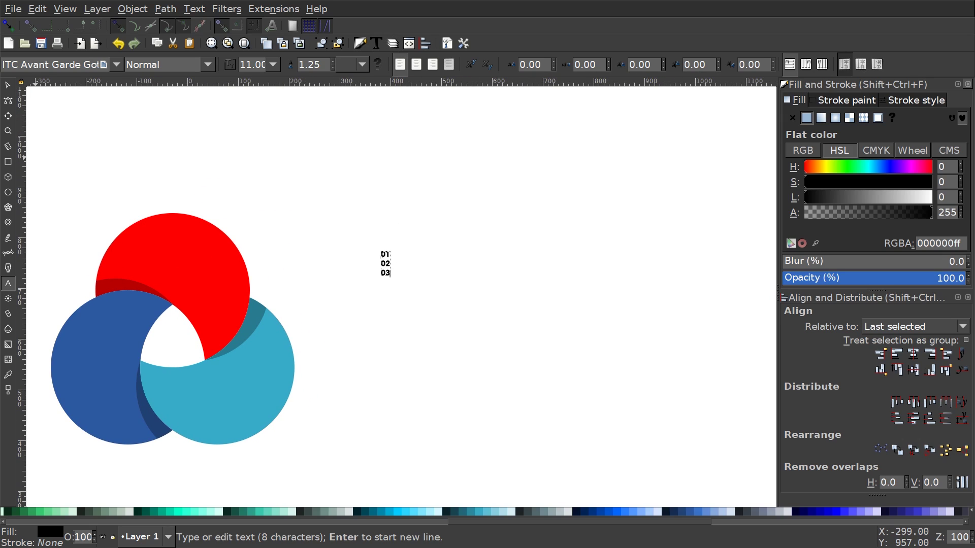
- Set the number text's font to Lato in the Ultra-Bold Heavy style at size 18
key("shift+ctrl+t")
left_click_drag(488, 203, 573, 58)
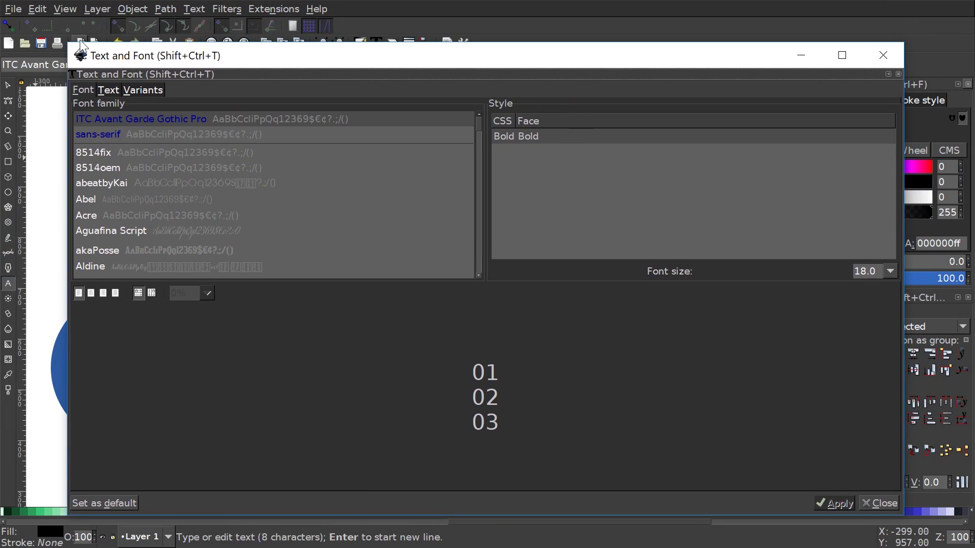
mouse_move(63, 38)
left_mouse_down()
mouse_move(314, 172)
mouse_move(478, 190)
mouse_move(362, 170)
left_mouse_up()
left_click_drag(571, 182, 556, 89)
left_click(413, 232)
type("lato")
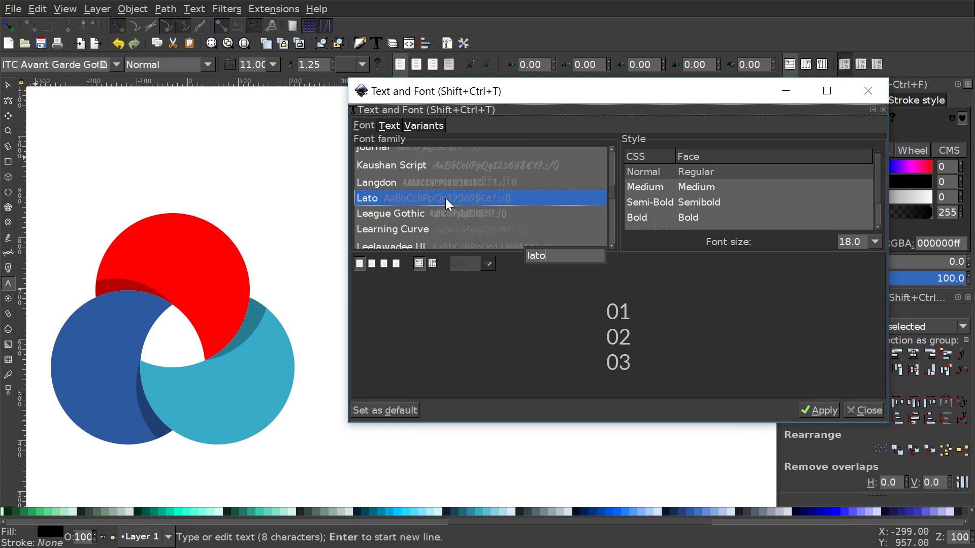
left_click(690, 216)
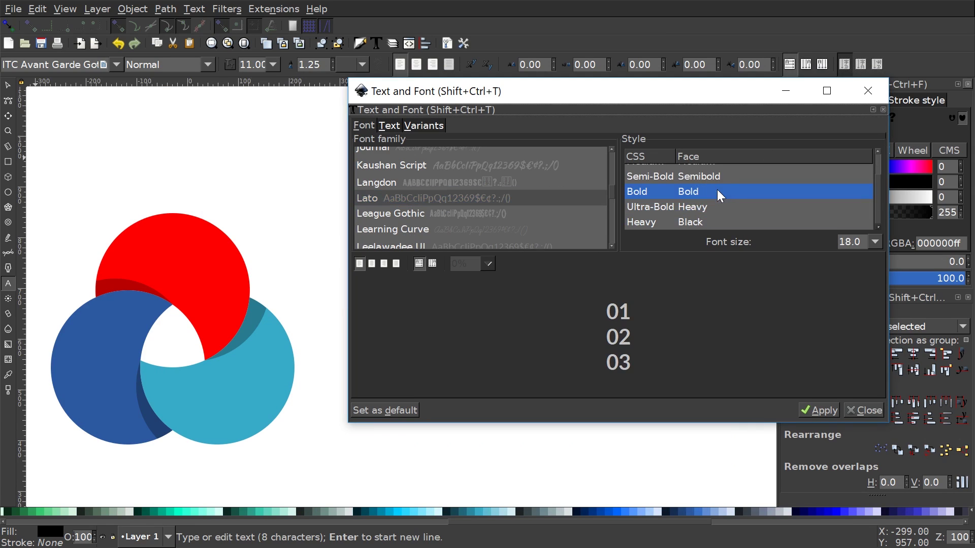
left_click(818, 410)
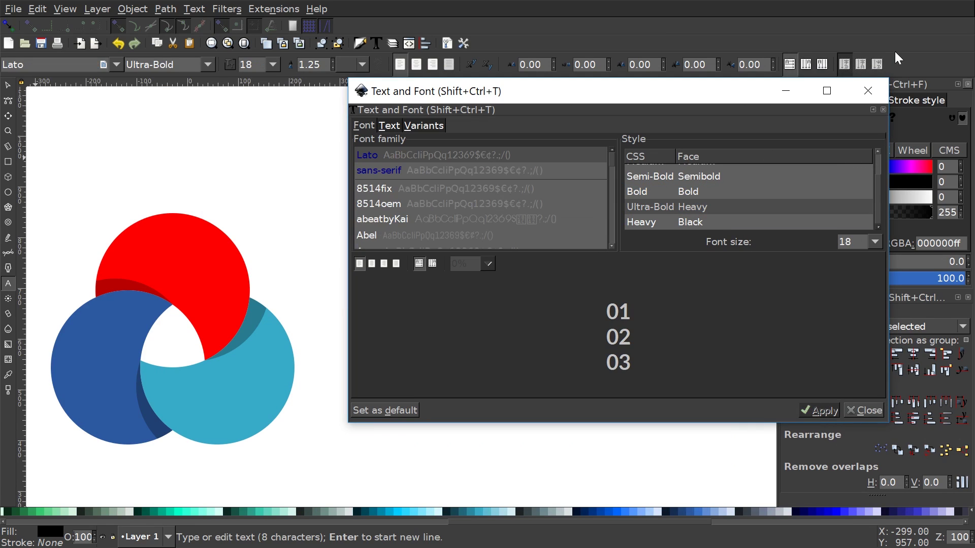
left_click(867, 91)
left_click_drag(395, 298, 511, 267)
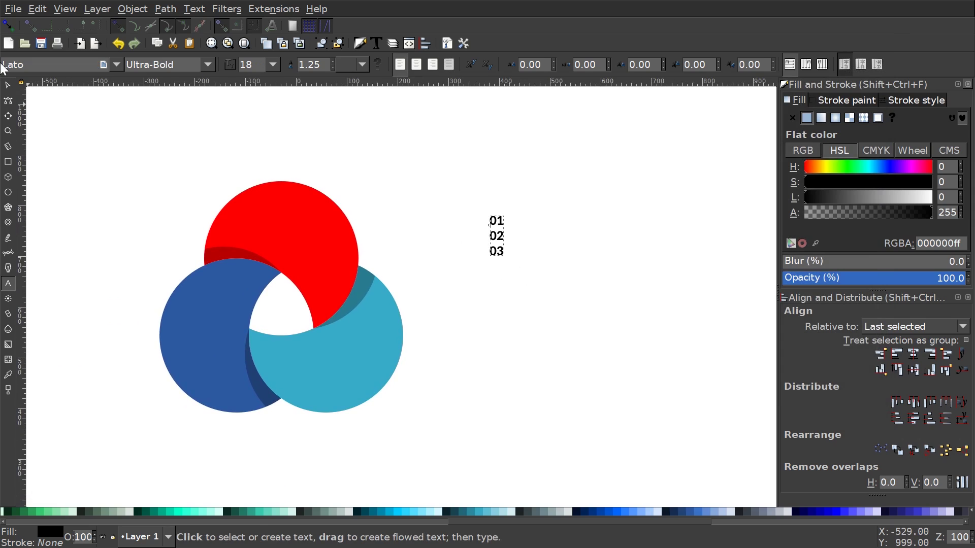
- Move the three-line number text onto the dark blue shape and fill it with white
left_click(8, 84)
left_click_drag(556, 218, 711, 167)
left_click_drag(661, 189, 368, 266)
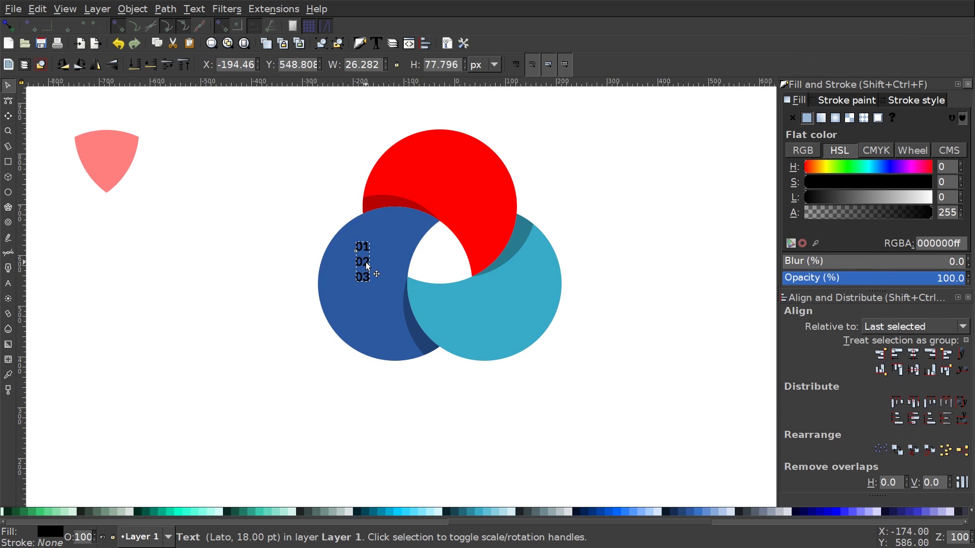
left_click_drag(589, 522, 81, 528)
left_click(121, 512)
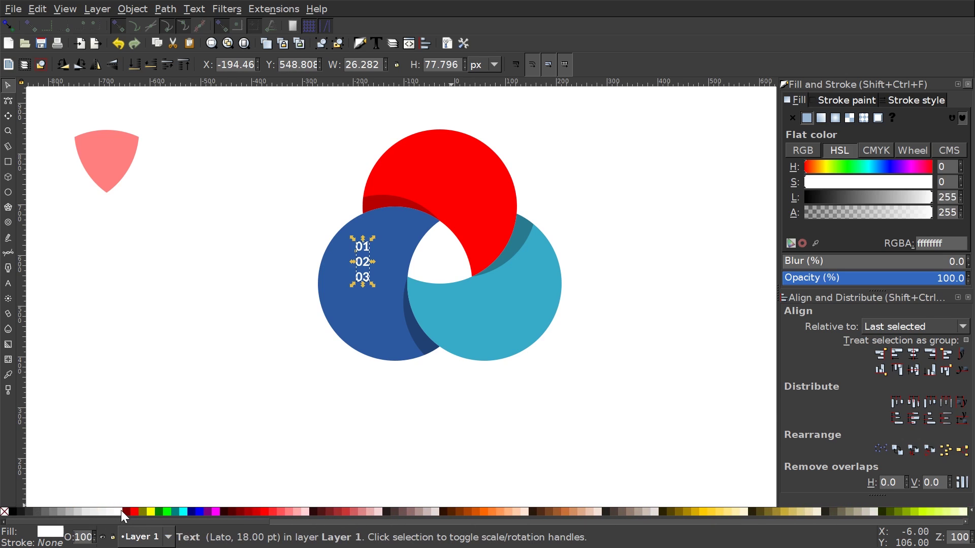
- Convert the number text to paths and ungroup it into separate digits
left_click(167, 9)
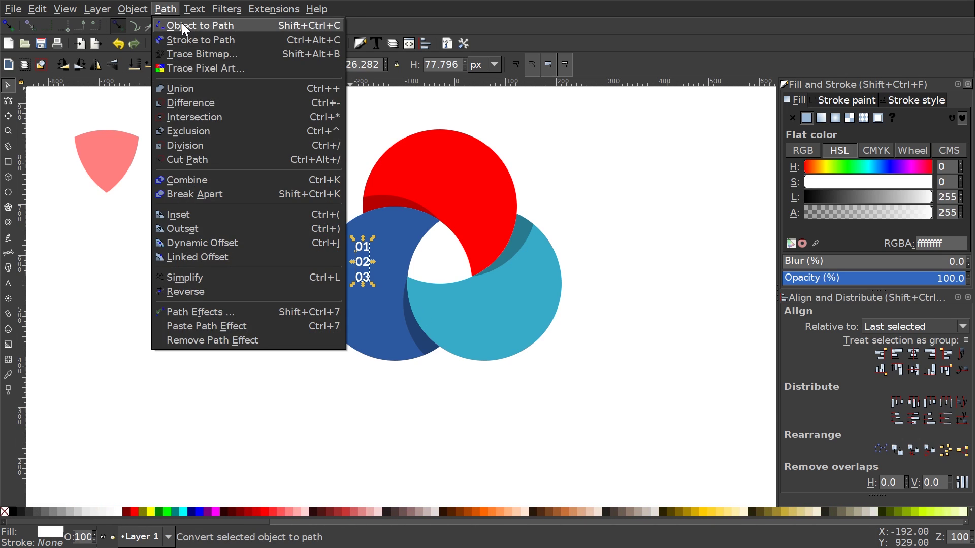
left_click(183, 26)
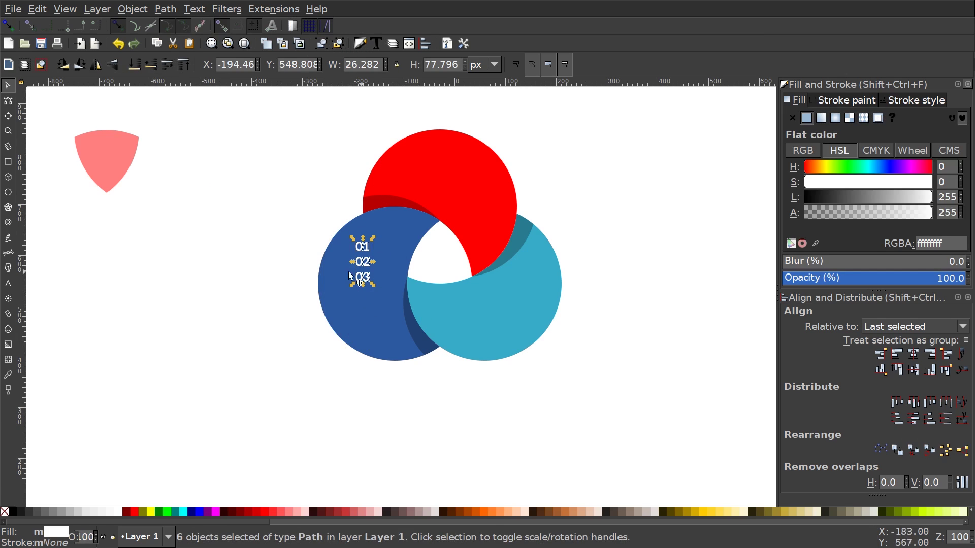
scroll(377, 259, "up", 3)
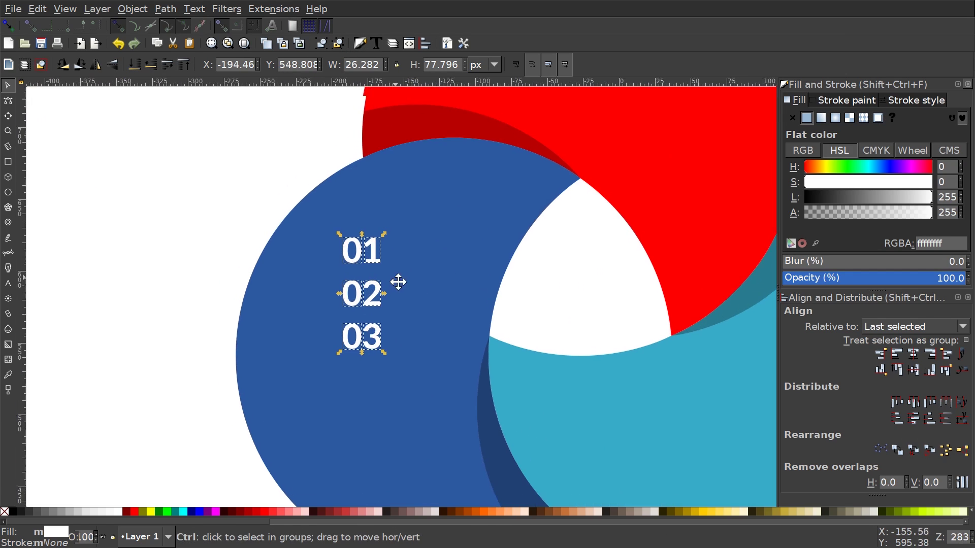
scroll(406, 294, "up", 1)
left_click(197, 187)
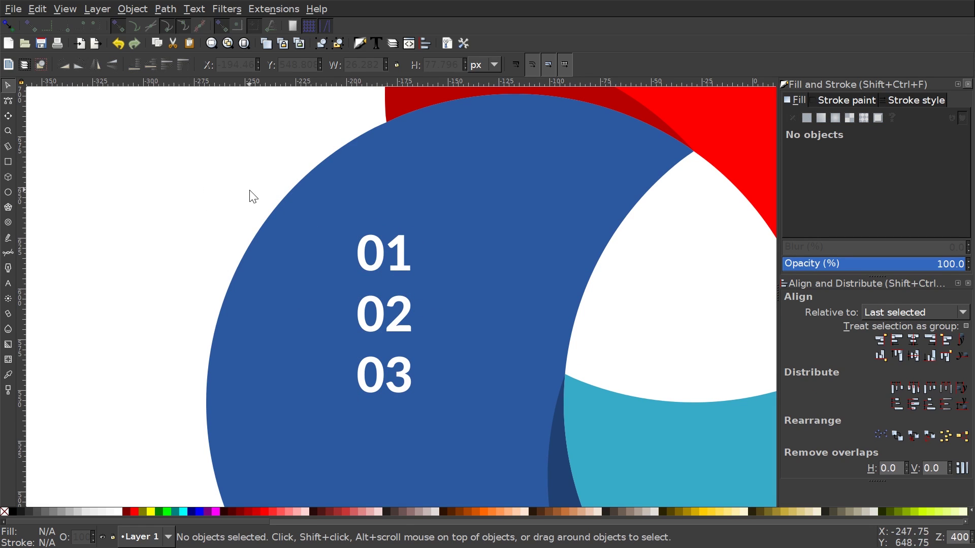
- Group the two digits of each number, making 01, 02 and 03 separate groups
left_click(362, 239)
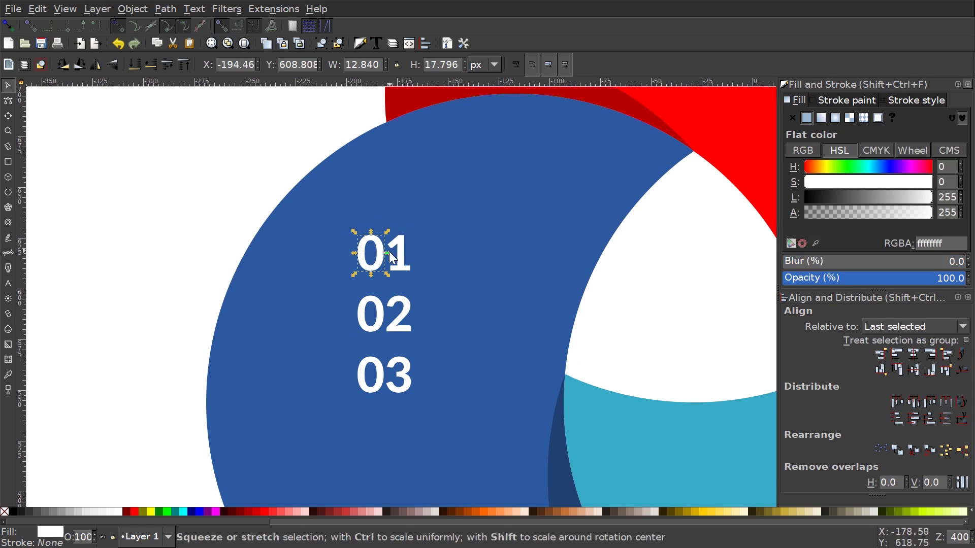
left_click(404, 242, "shift")
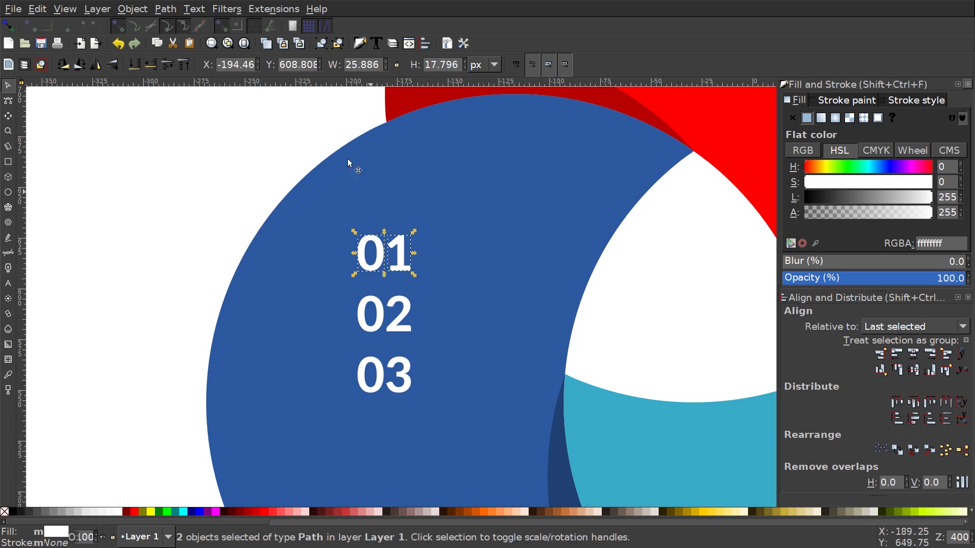
key("ctrl+g")
left_click(374, 308)
left_click(407, 305, "shift")
left_click(322, 45)
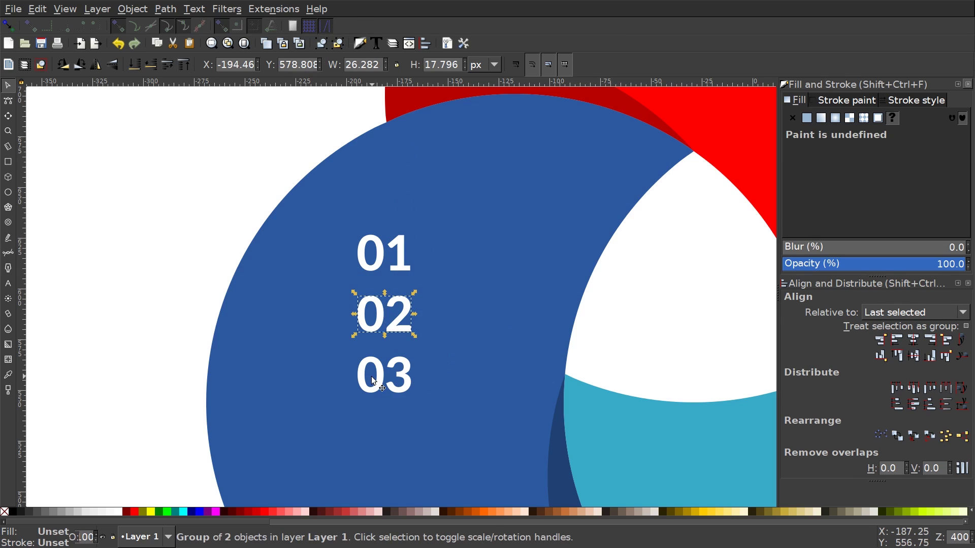
left_click(378, 364)
left_click(404, 362, "shift")
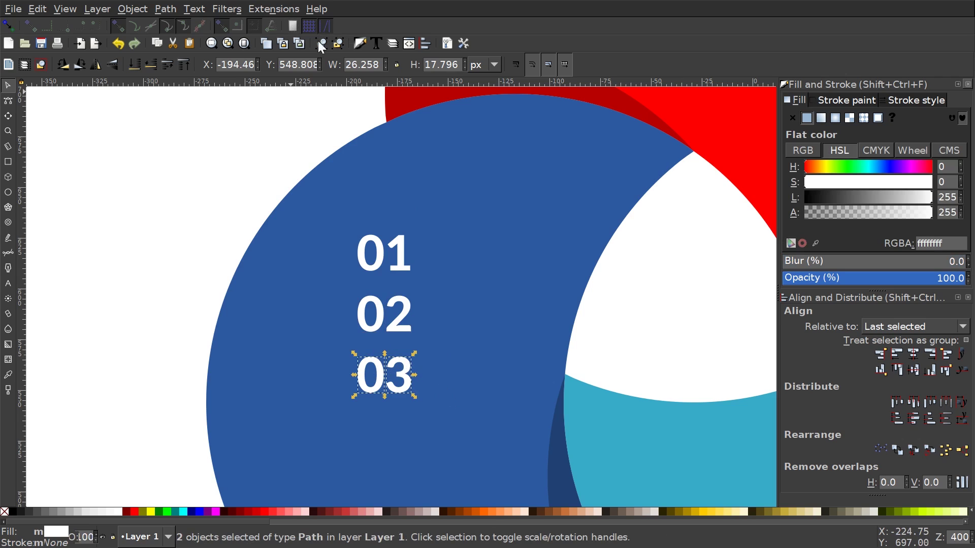
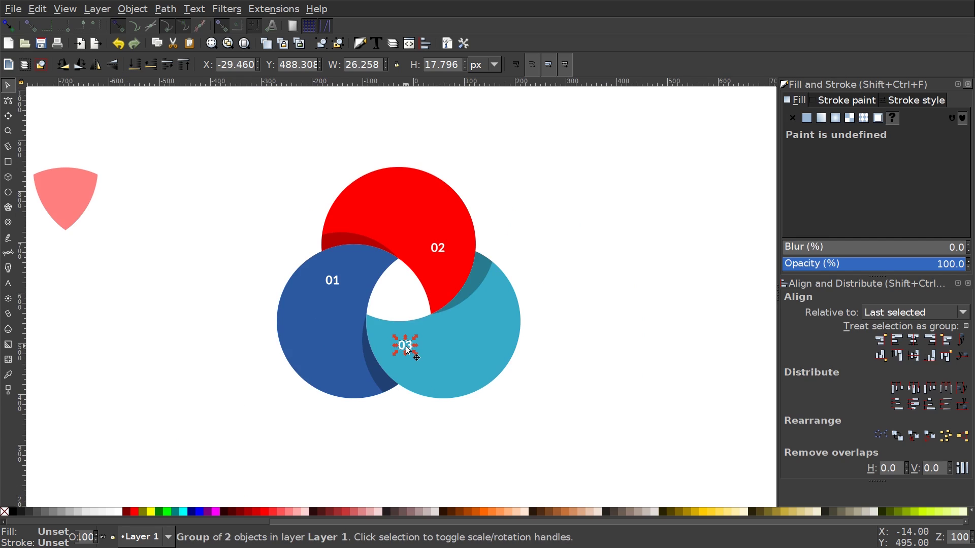
- Generate lorem ipsum text with 1 paragraph, 2 sentences per paragraph and a length fluctuation of 2
left_click(281, 6)
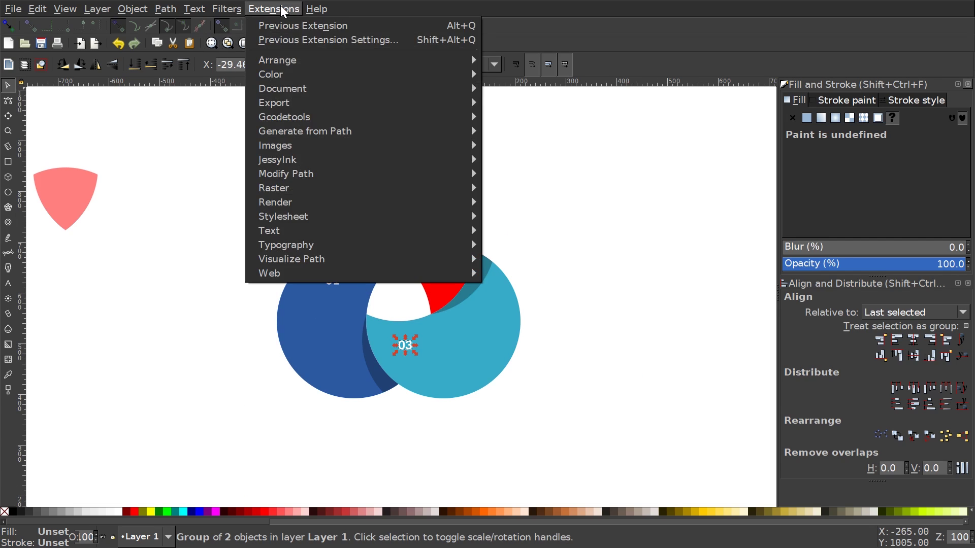
mouse_move(333, 232)
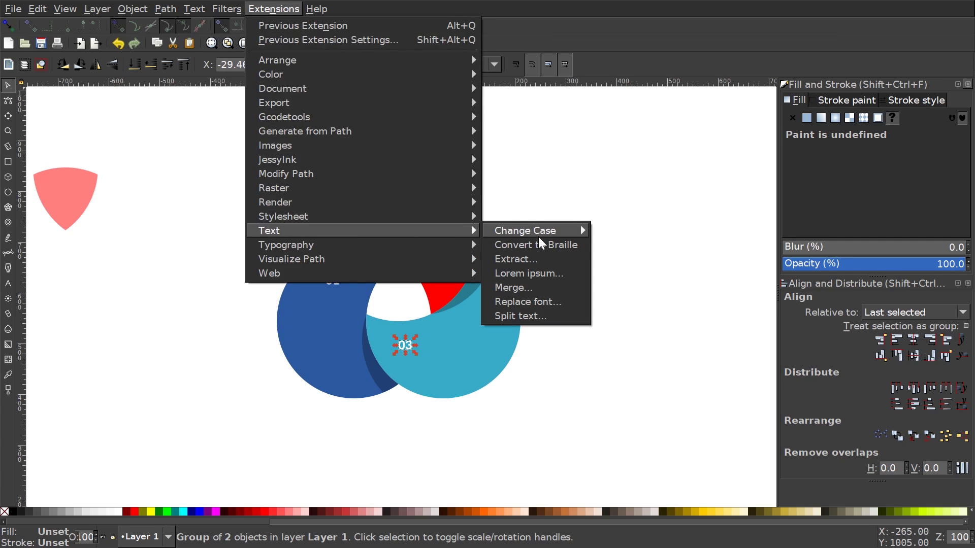
left_click(541, 279)
left_click_drag(517, 216, 630, 160)
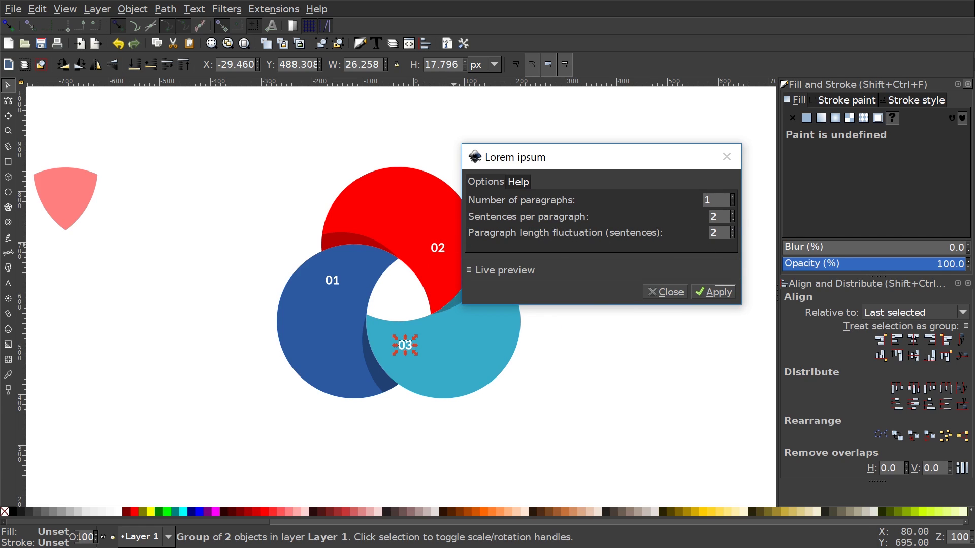
left_click(708, 294)
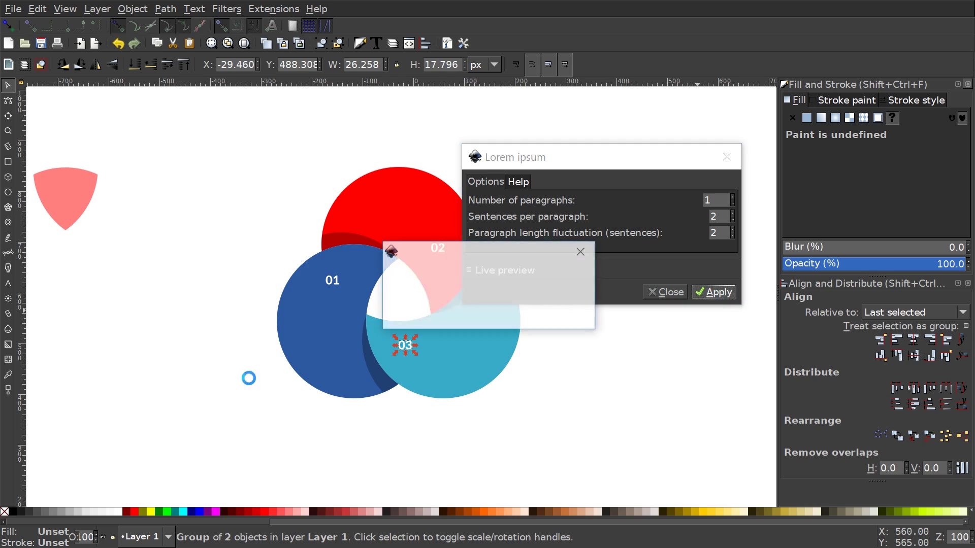
left_click(727, 158)
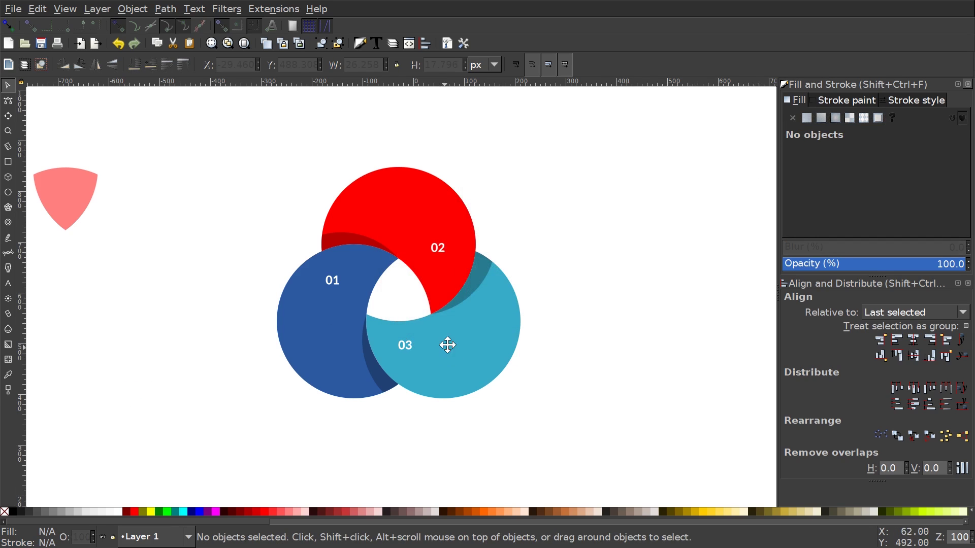
- Set the lorem ipsum text's font to Lato in the Bold style
scroll(446, 353, "down", 5)
scroll(531, 308, "up", 5)
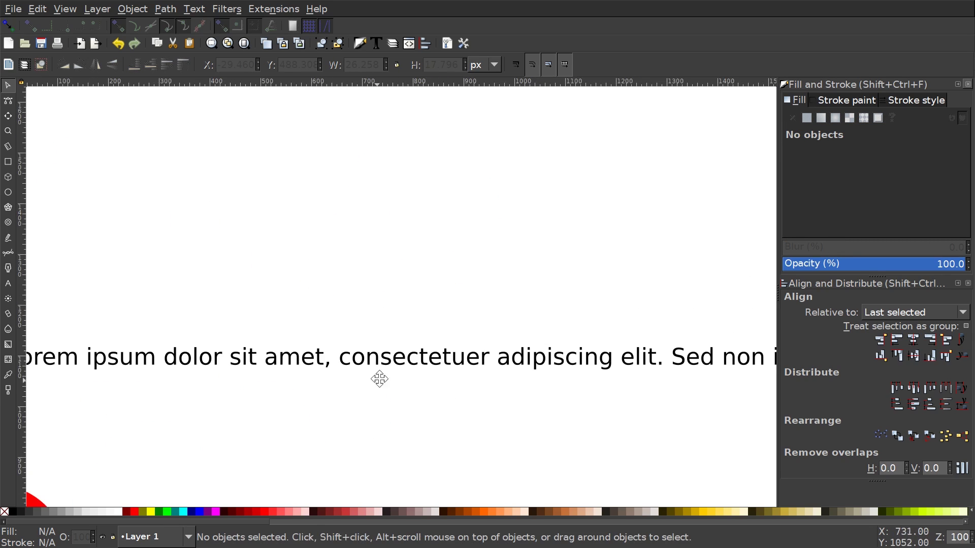
scroll(376, 387, "down", 2)
left_click_drag(467, 259, 434, 257)
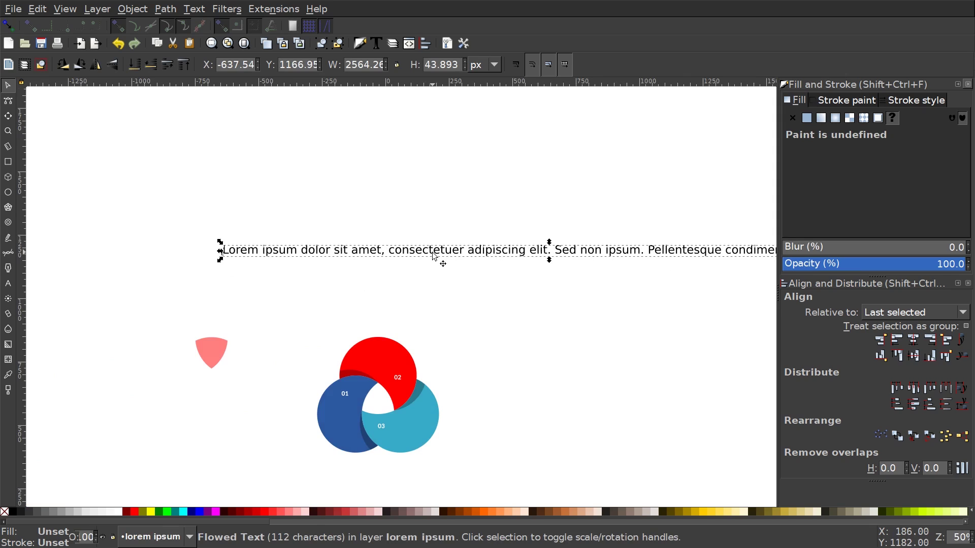
left_click(375, 46)
left_click(339, 258)
type("lat")
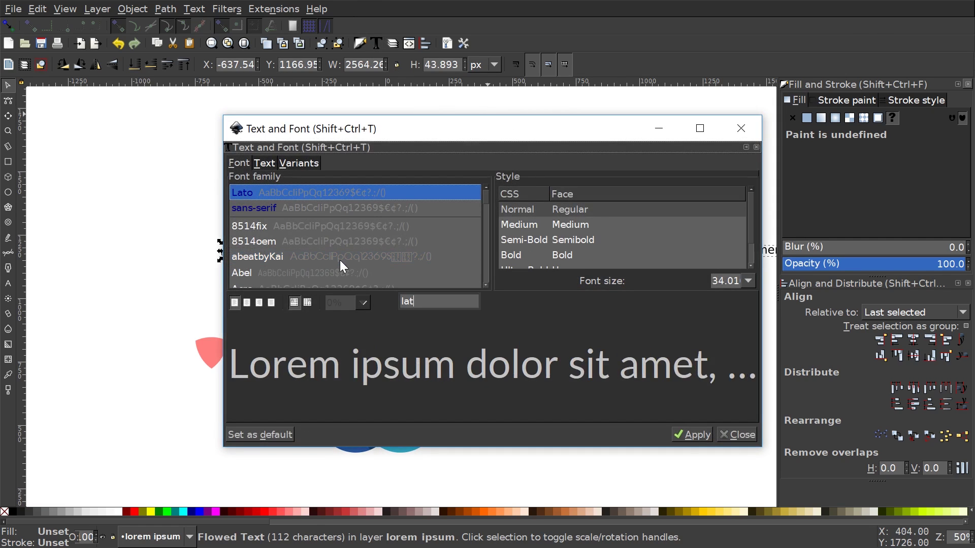
left_click(347, 191)
scroll(720, 231, "down", 1)
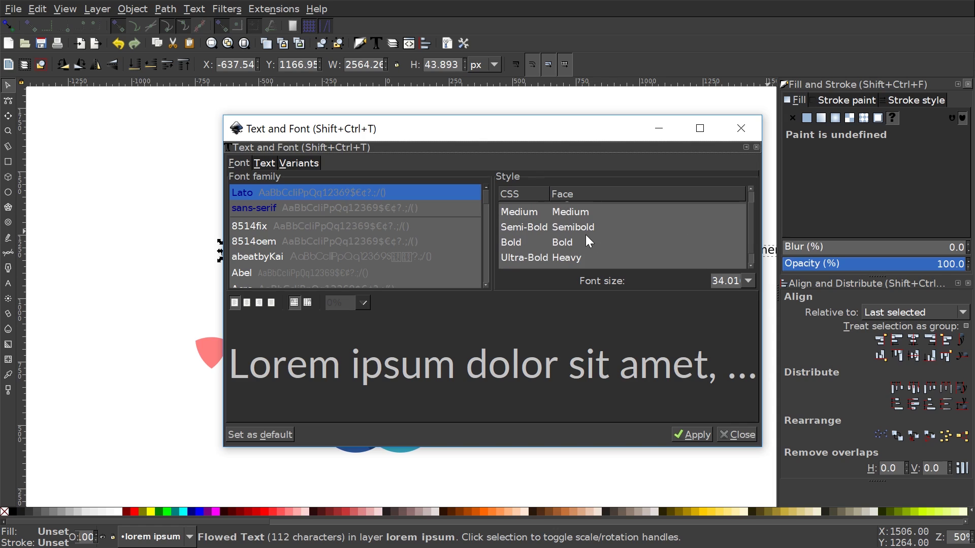
left_click(587, 242)
left_click(693, 436)
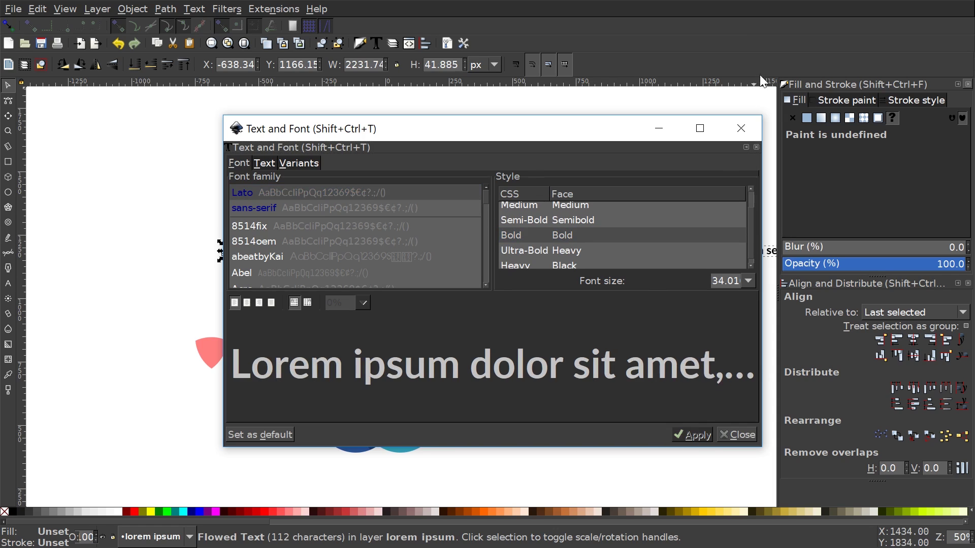
left_click(753, 130)
- Scale the lorem ipsum line down to about 651 px wide, starting inside the dark blue shape below 01, and fill it white
left_click_drag(559, 145, 486, 309)
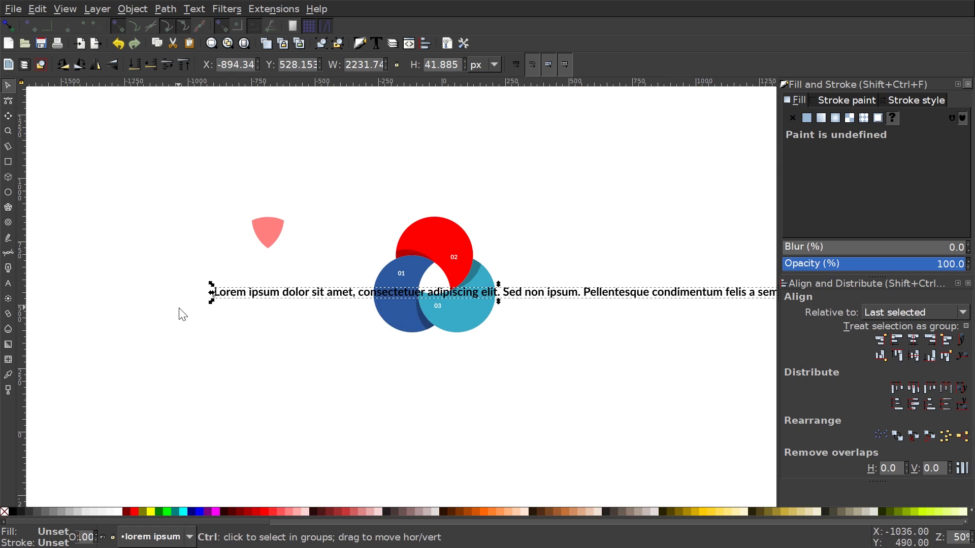
left_click_drag(211, 304, 374, 322)
scroll(410, 290, "up", 3)
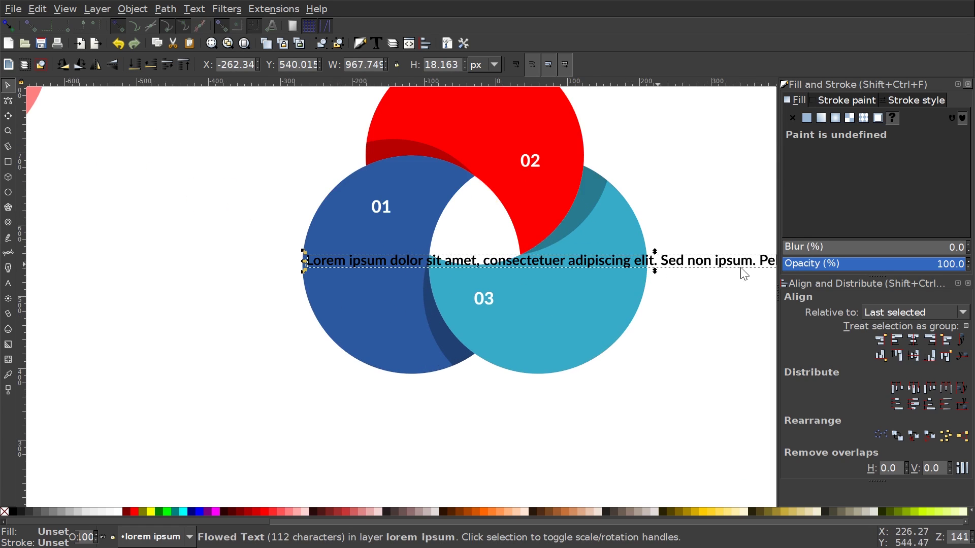
left_click_drag(303, 271, 340, 257)
left_click_drag(514, 244, 464, 249)
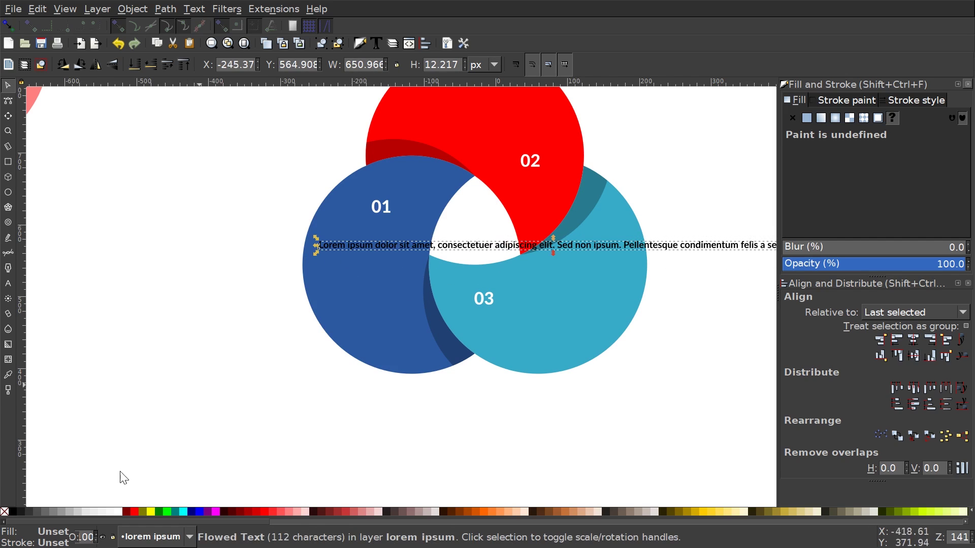
left_click(120, 511)
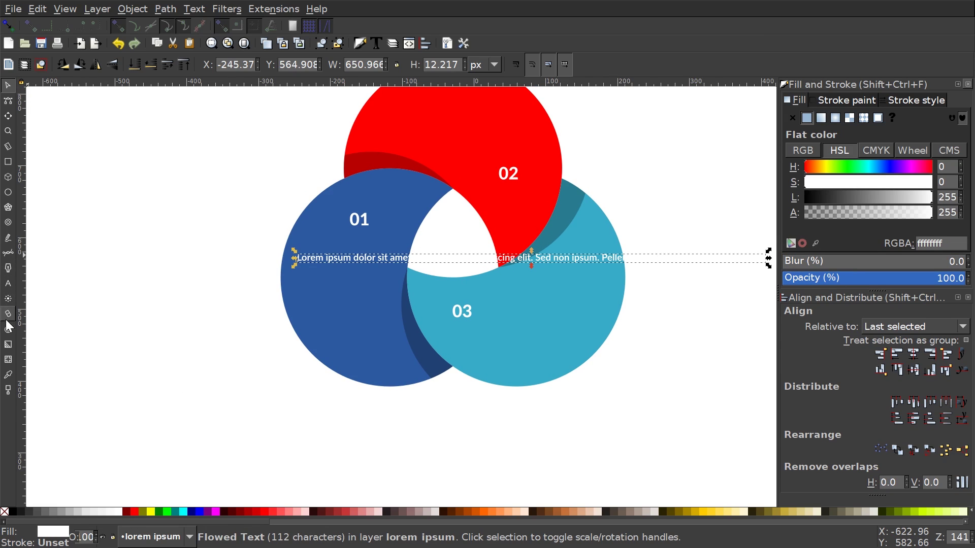
- Break the lorem ipsum text into five lines, after "sit", "consectetuer", "non" and "Pellentesque"
left_click(9, 284)
left_click(392, 259)
key("Return")
left_click(392, 288)
key("Return")
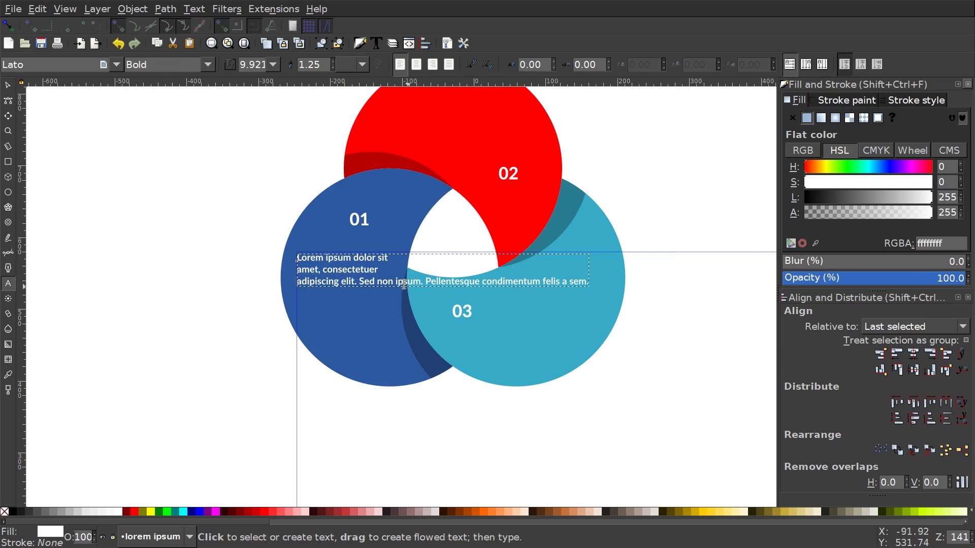
left_click(394, 281)
key("Return")
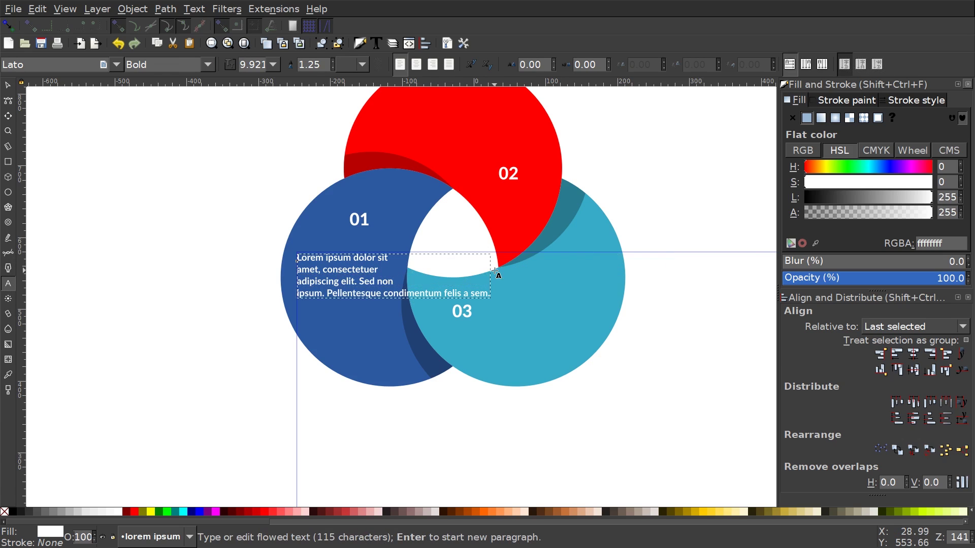
left_click(386, 292)
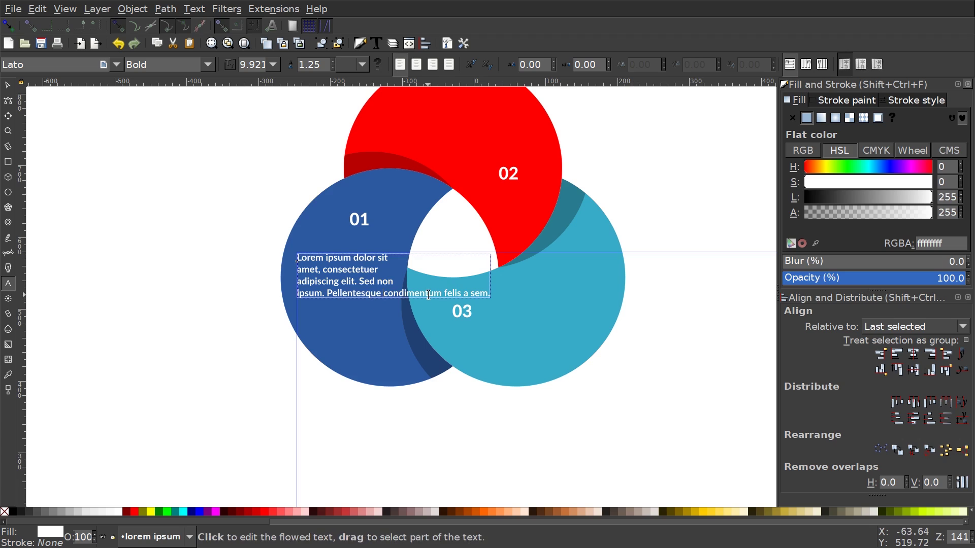
key("Return")
- Rebreak the text's ending into "non ipsum.", "Pellentesque", "condimentum felis a" and "sem.", and move the block closer beneath 01
left_click(376, 281)
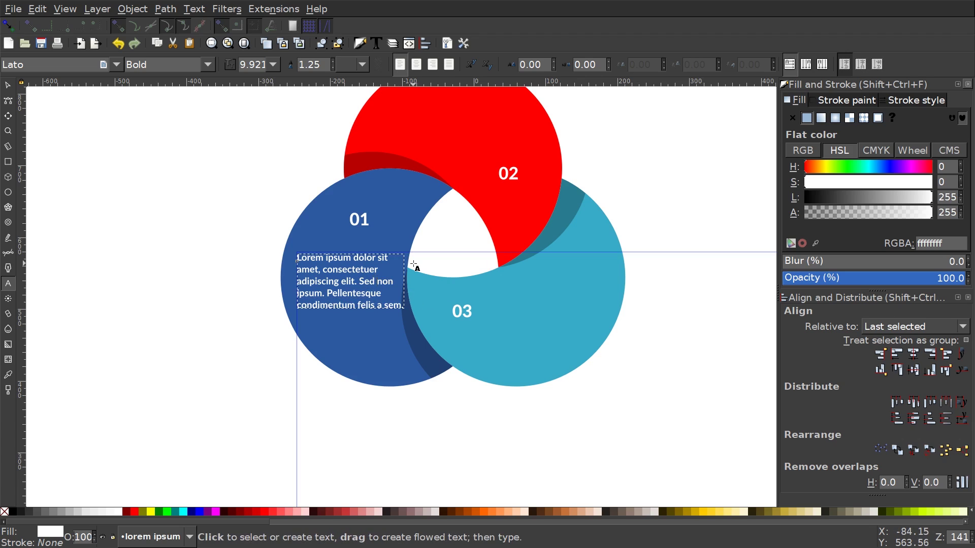
key("Return")
key("End")
key("Delete")
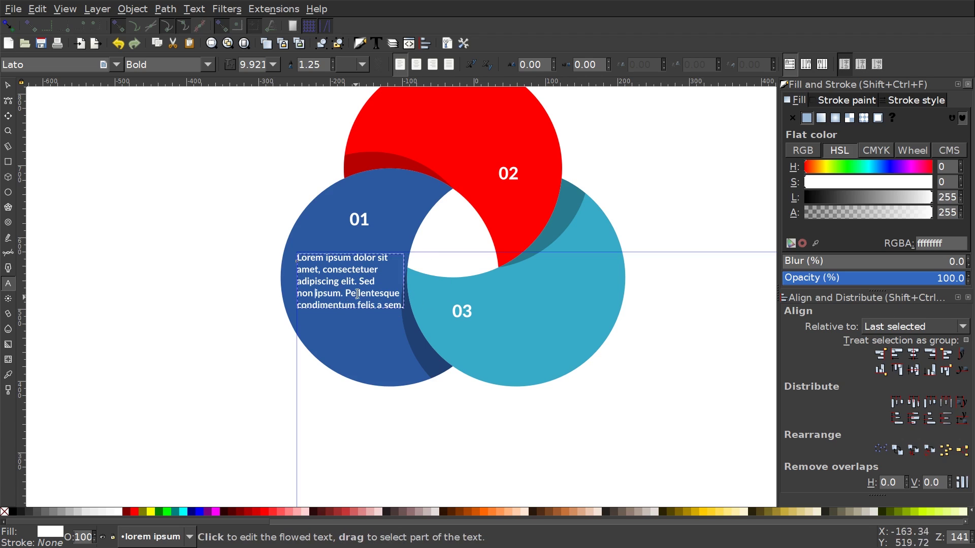
key("Return")
key("Delete")
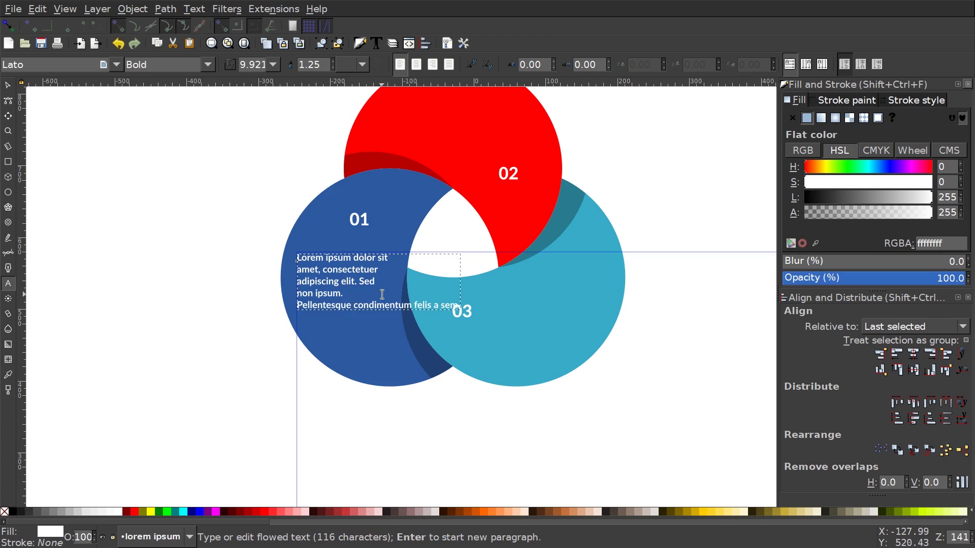
key("Return")
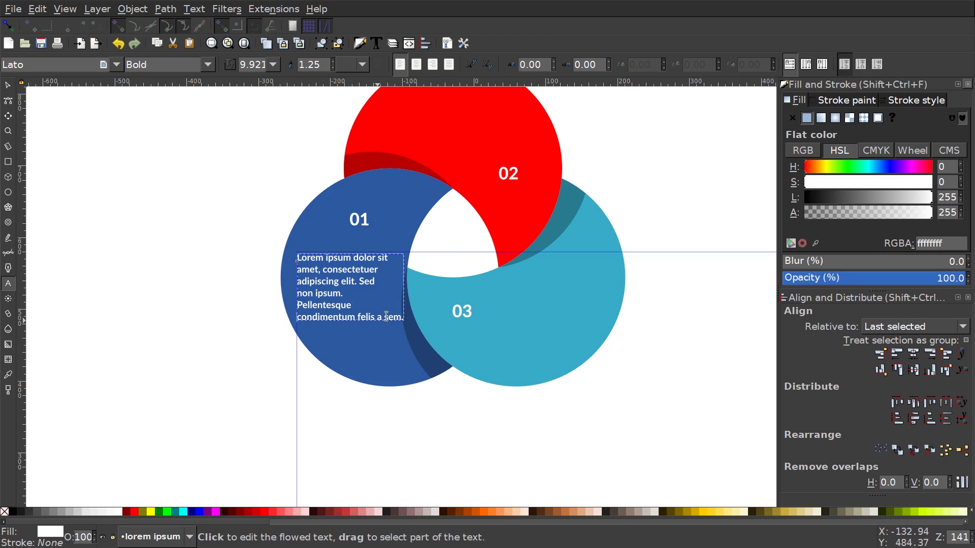
key("Return")
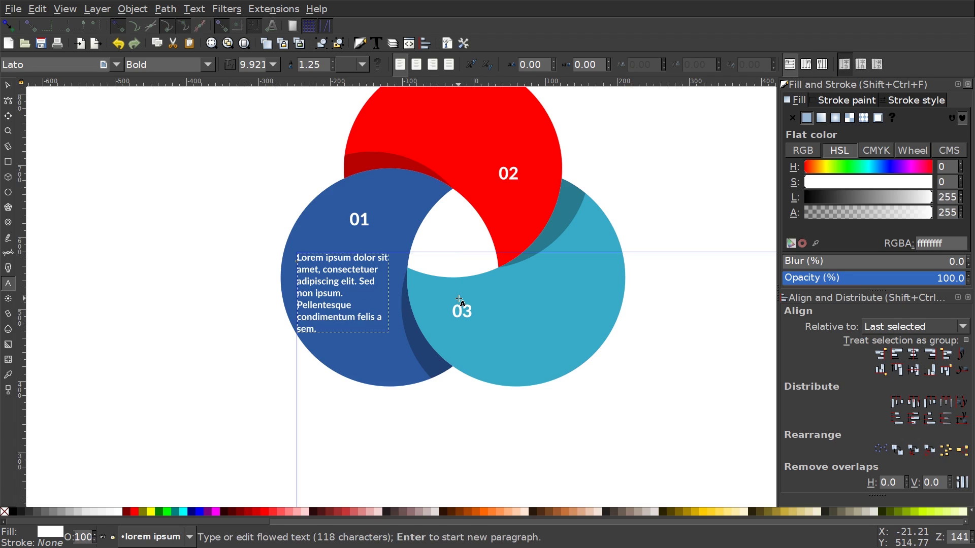
left_click(8, 85)
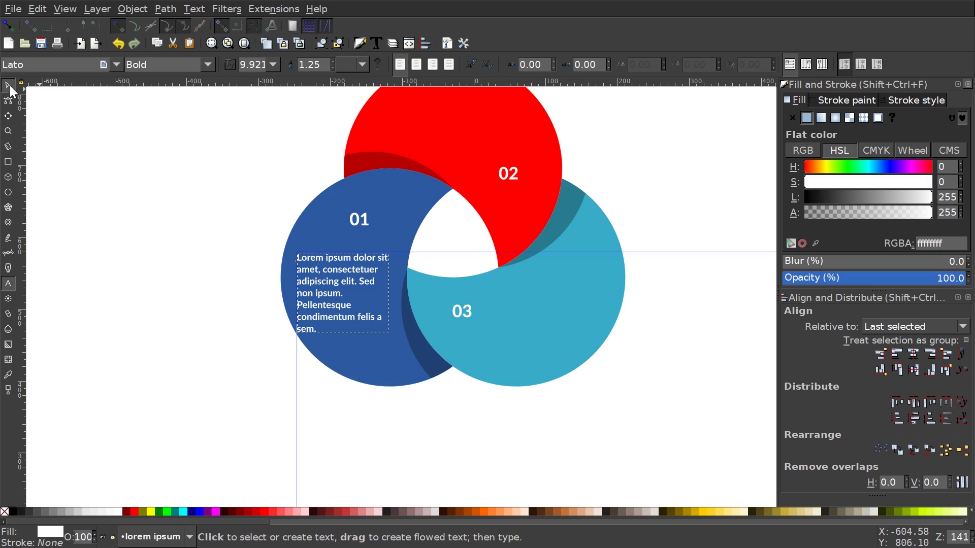
left_click_drag(347, 282, 356, 271)
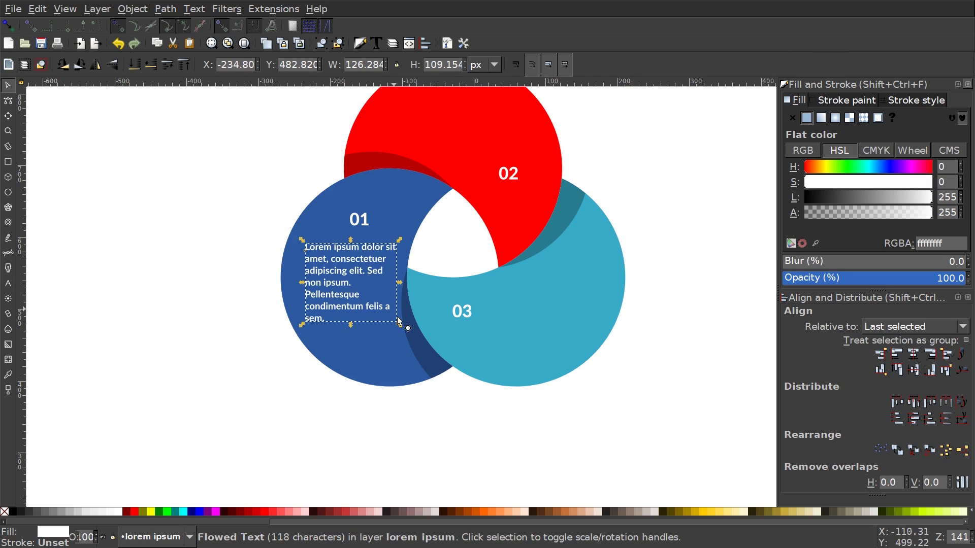
- Scale the lorem ipsum block under 01 down to about 111 px wide and shift the 01 to sit centred above it
left_click_drag(402, 331, 391, 319)
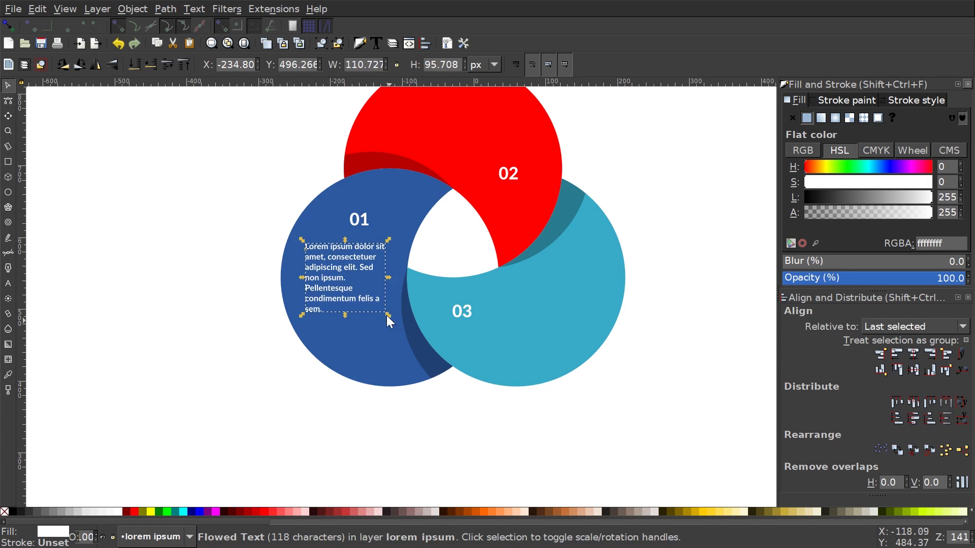
left_click_drag(369, 273, 369, 272)
left_click_drag(366, 222, 355, 223)
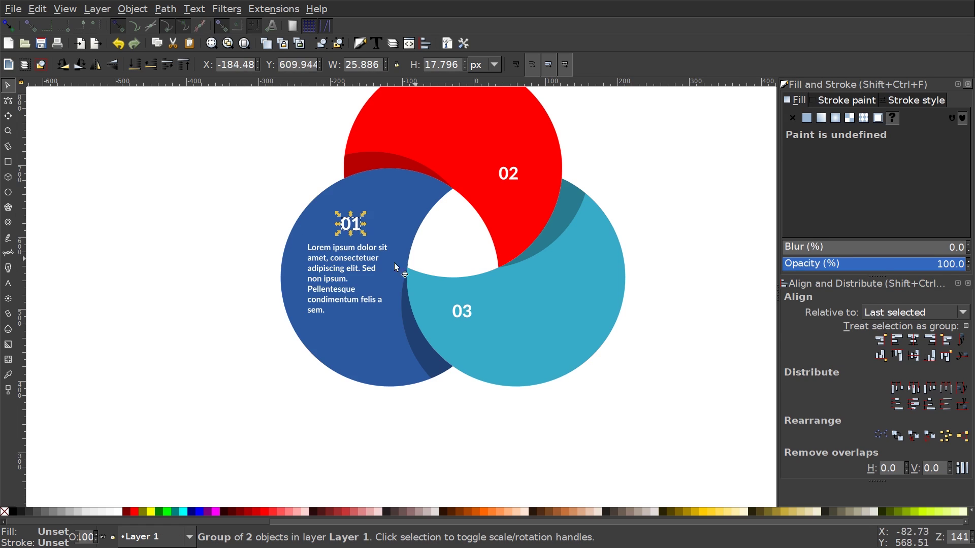
- Place a copy of the lorem ipsum block in the red shape above 02 and nudge the 02 slightly lower
scroll(410, 260, "up", 3)
left_click(333, 316)
scroll(333, 316, "right", 2)
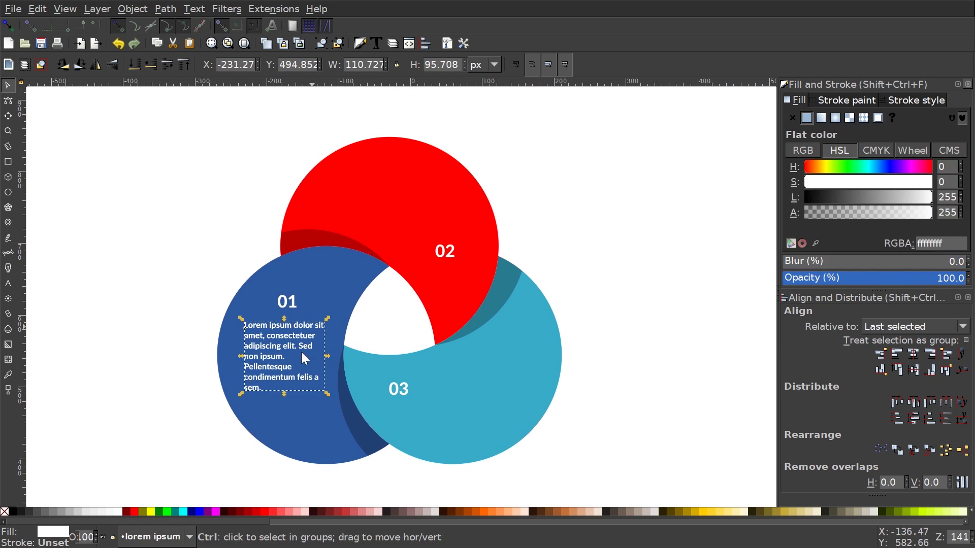
left_click_drag(304, 354, 391, 217)
key("Escape")
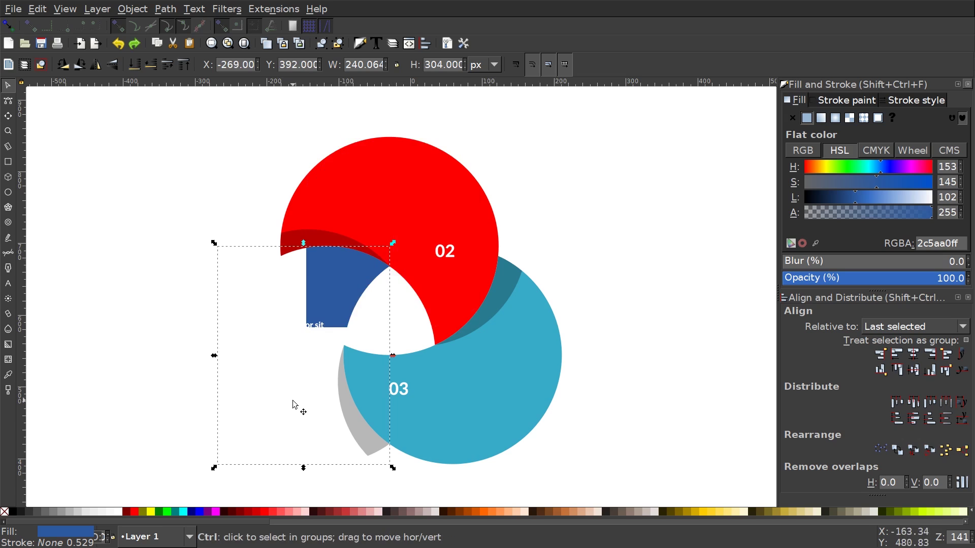
key("ctrl+v")
left_click_drag(431, 211, 416, 192)
left_click(456, 255)
left_click_drag(457, 257, 455, 258)
left_click_drag(405, 227, 410, 221)
scroll(448, 261, "down", 1)
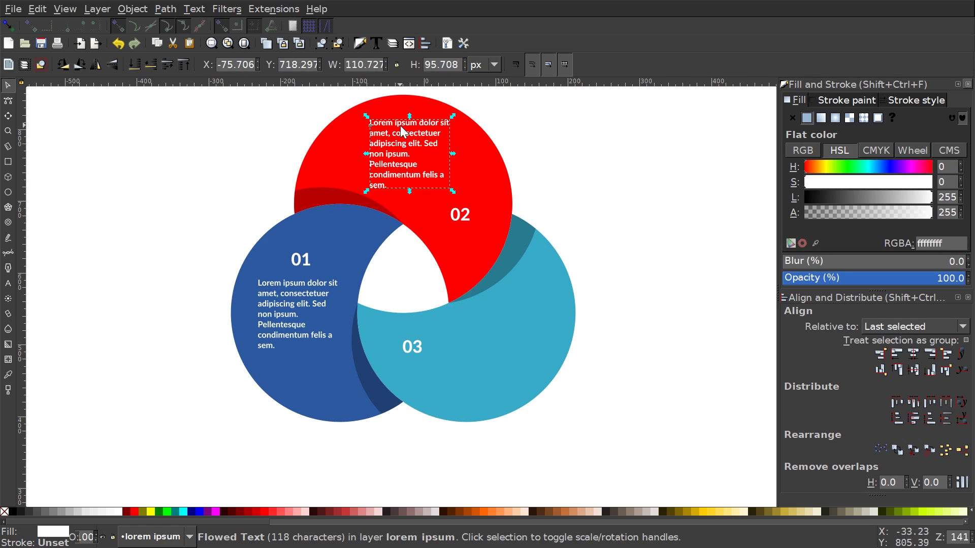
- Duplicate the red shape's lorem ipsum block and place the copy in the light blue shape beside 03
key("ctrl+d")
left_click_drag(409, 125, 491, 329)
left_click(658, 284)
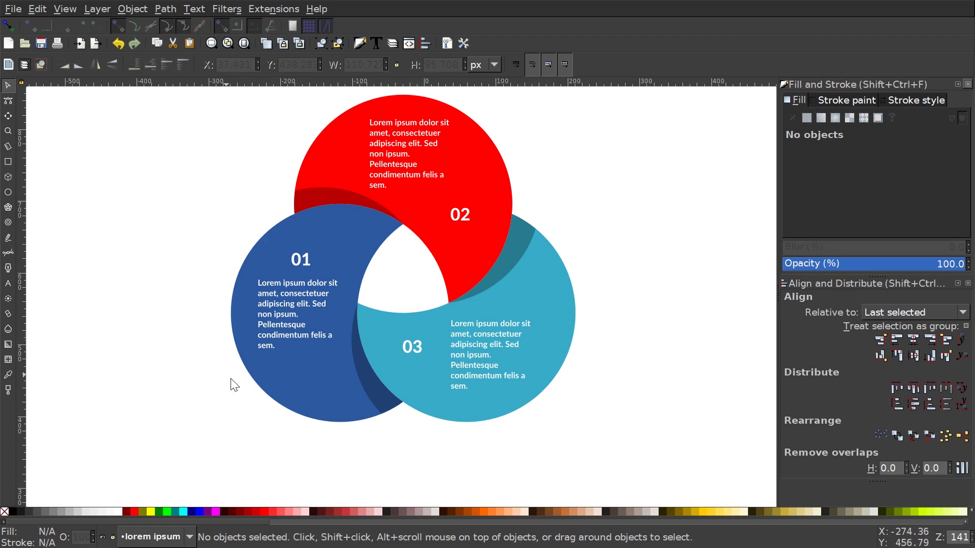
scroll(575, 311, "right", 1)
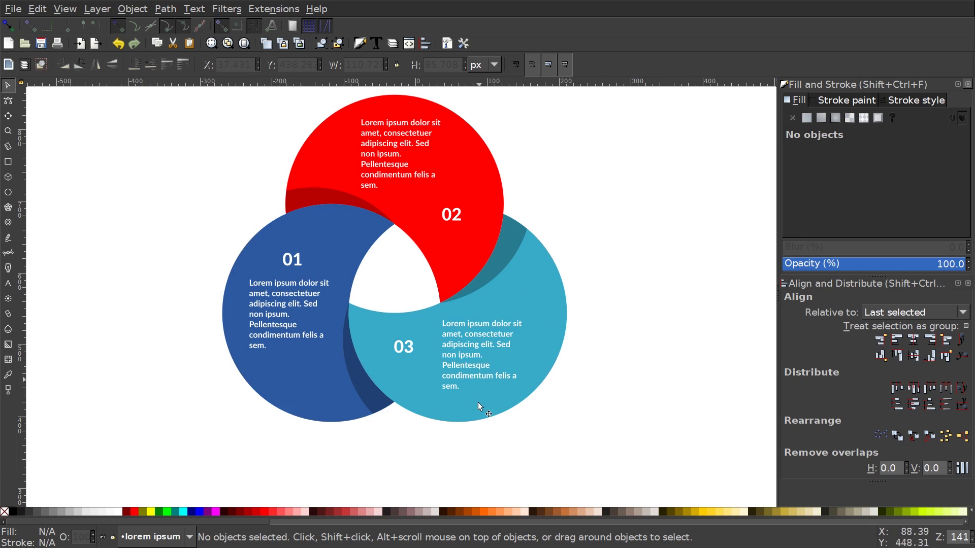
left_click_drag(478, 392, 441, 432)
- Move the 03 closer to its lorem ipsum block and centre it vertically against that text
left_click_drag(379, 368, 394, 374)
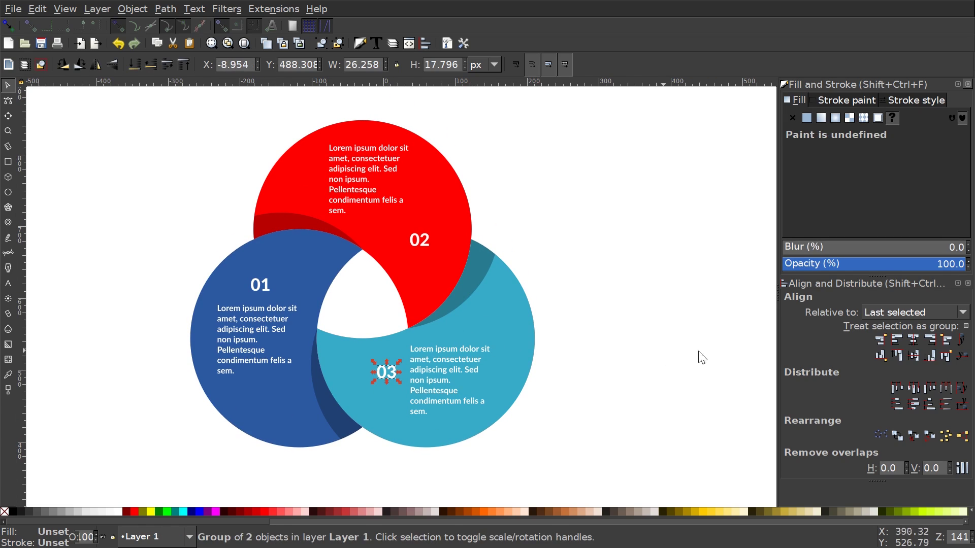
left_click(448, 378, "shift")
left_click(512, 388, "shift")
left_click(485, 371, "shift")
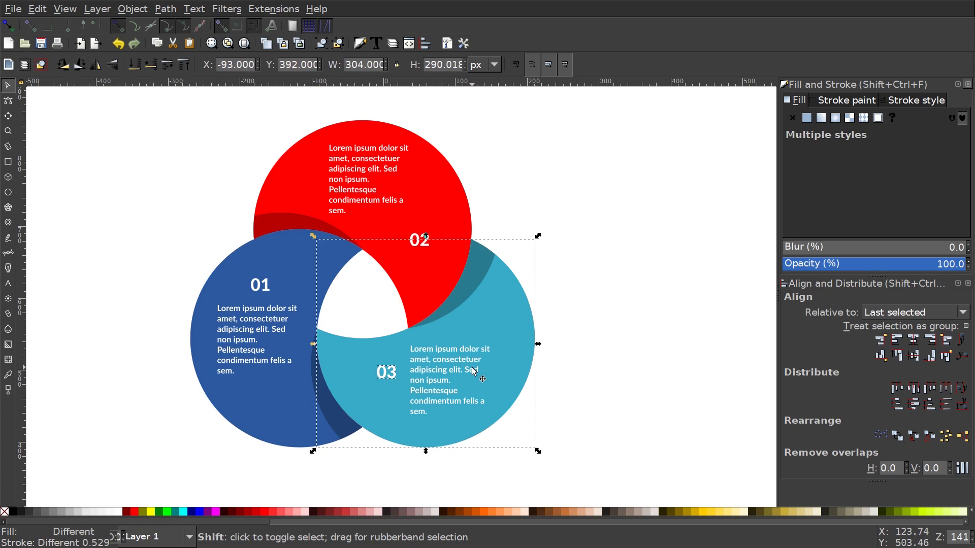
left_click(489, 333, "shift")
left_click(447, 373, "shift")
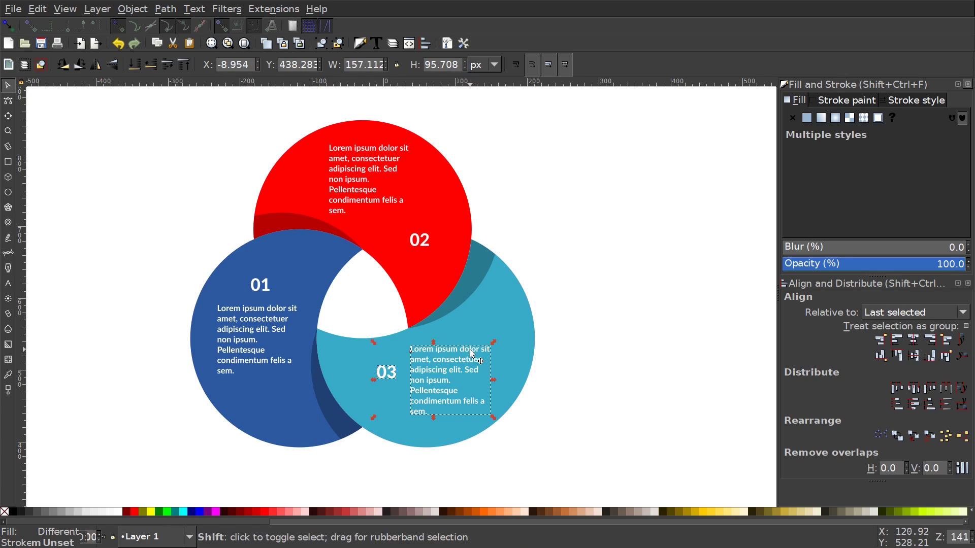
left_click(912, 354)
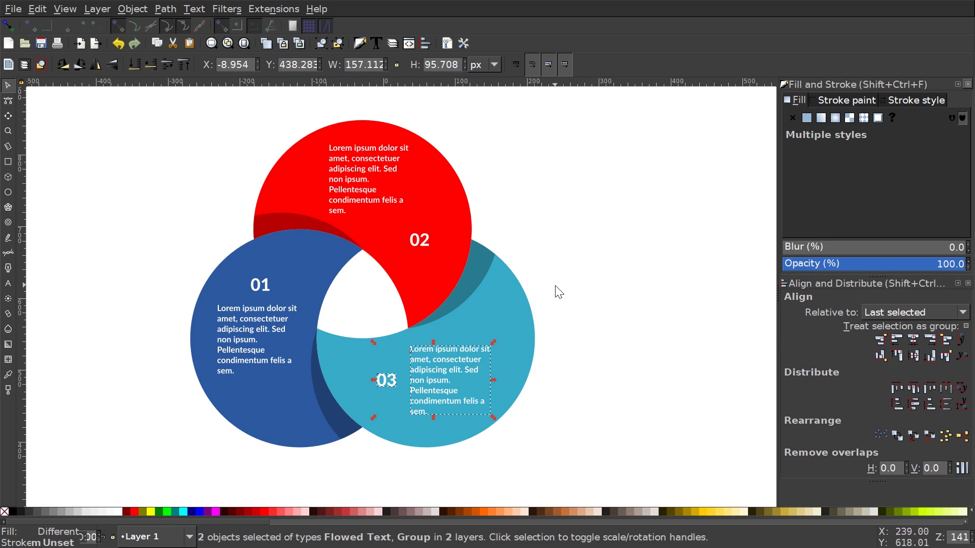
left_click(559, 292)
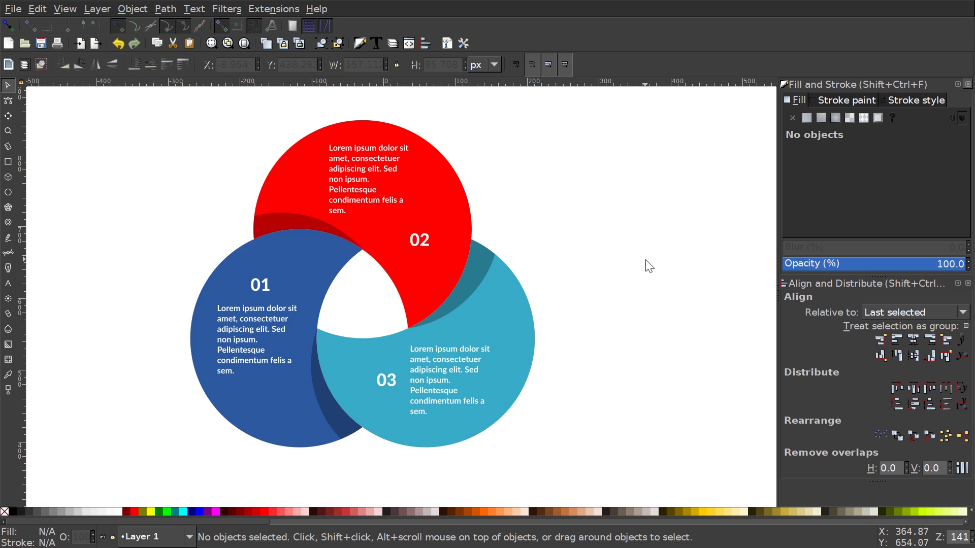
- Import SocialMediaIcons.svg into the document
scroll(649, 267, "up", 1)
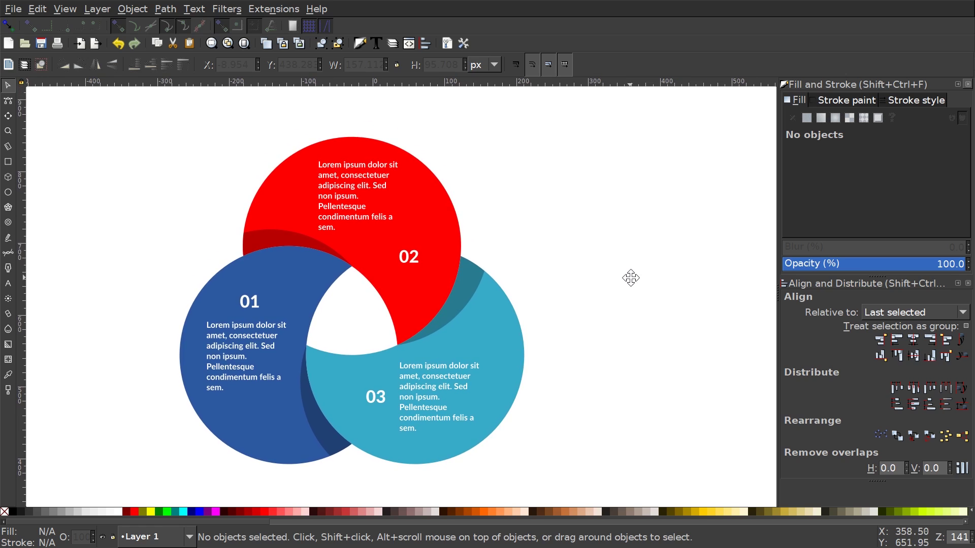
left_click(14, 9)
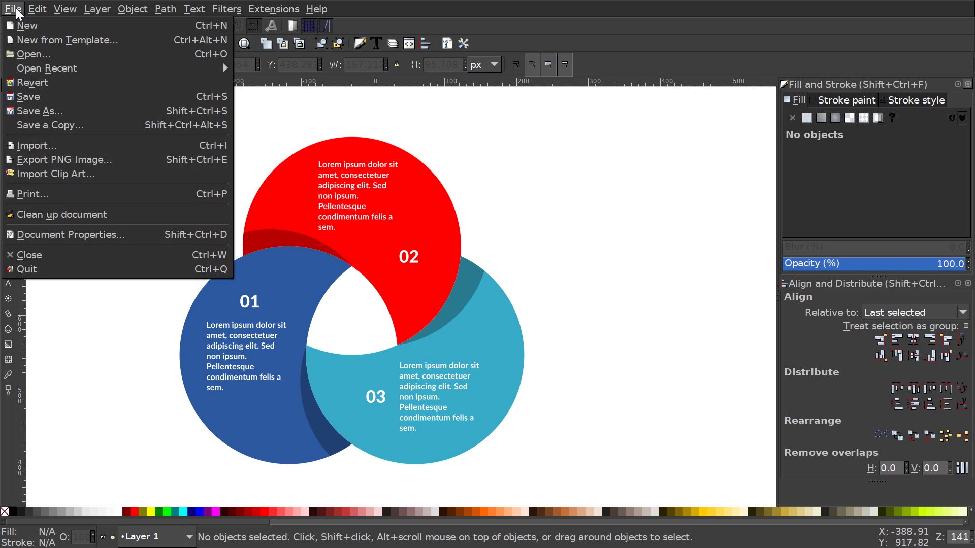
left_click(31, 146)
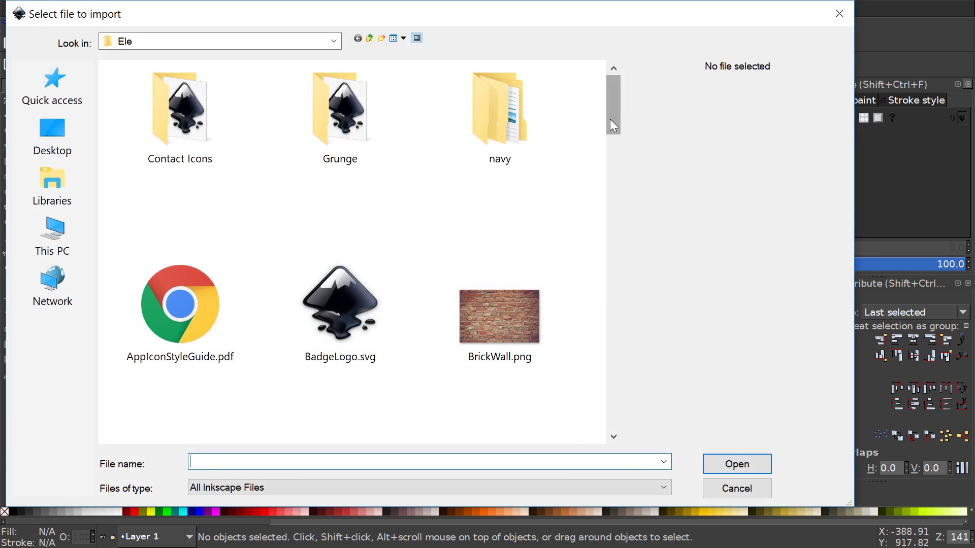
left_click_drag(605, 116, 605, 352)
left_click(340, 143)
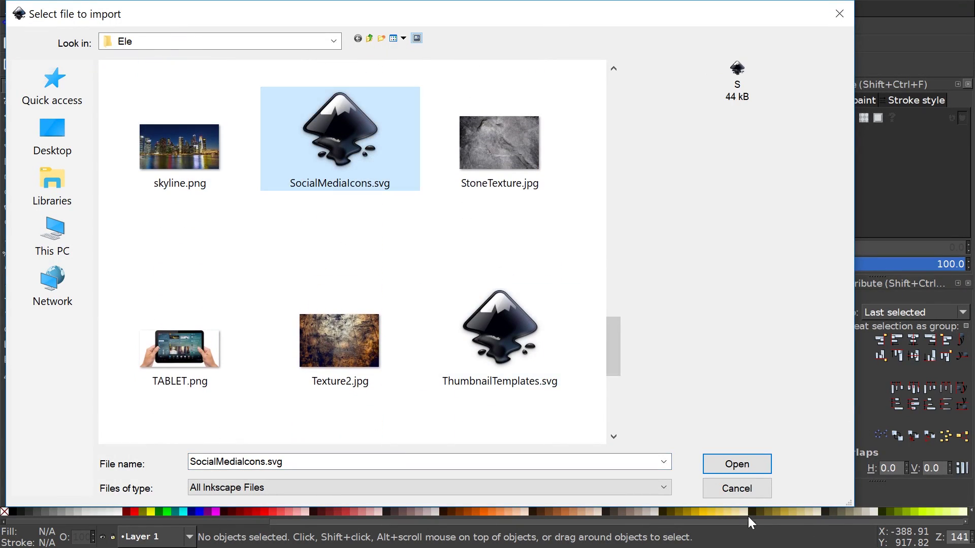
left_click(745, 467)
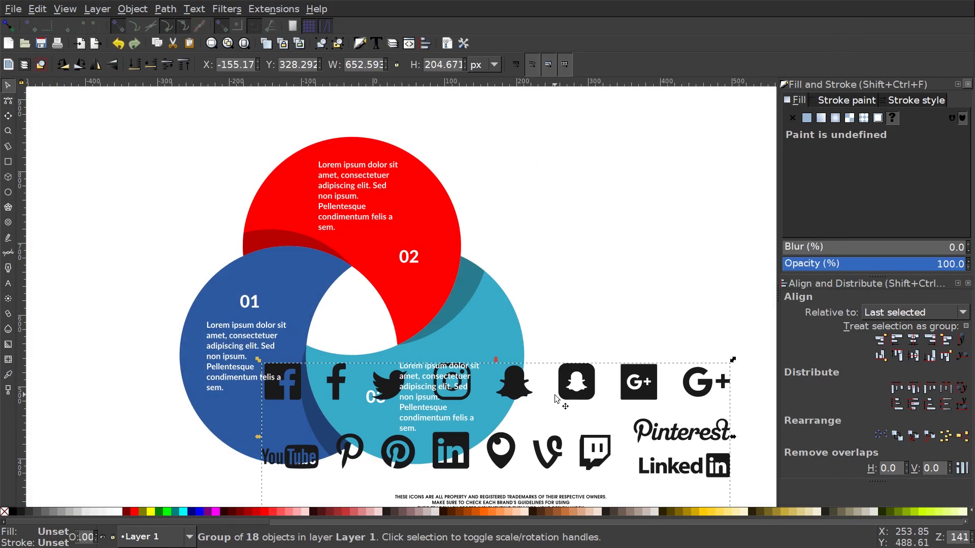
- Move the imported icon set to the empty area below and to the left of the circles and ungroup it
scroll(554, 395, "down", 10)
scroll(555, 394, "left", 7)
left_click_drag(666, 173, 179, 385)
scroll(478, 343, "left", 10)
scroll(478, 343, "down", 4)
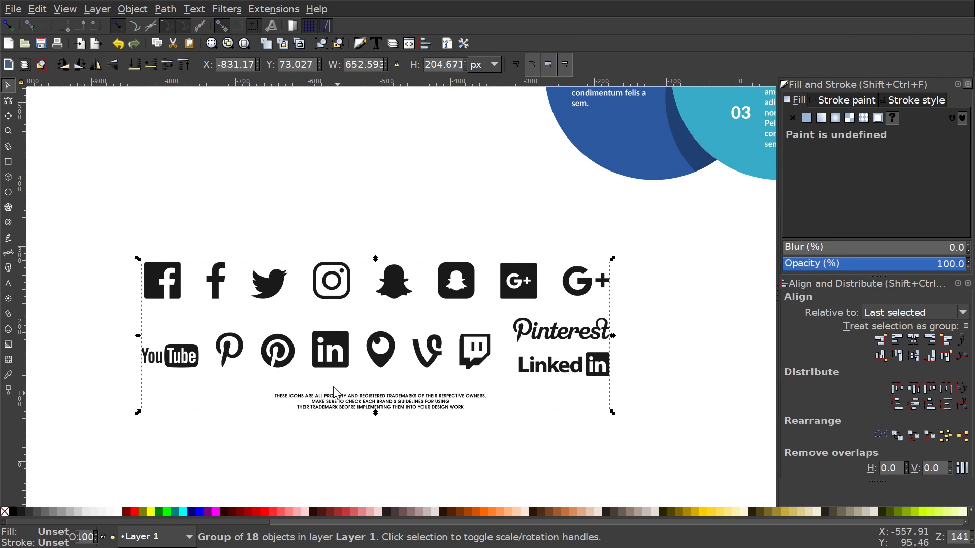
scroll(311, 297, "up", 2)
scroll(310, 297, "right", 1)
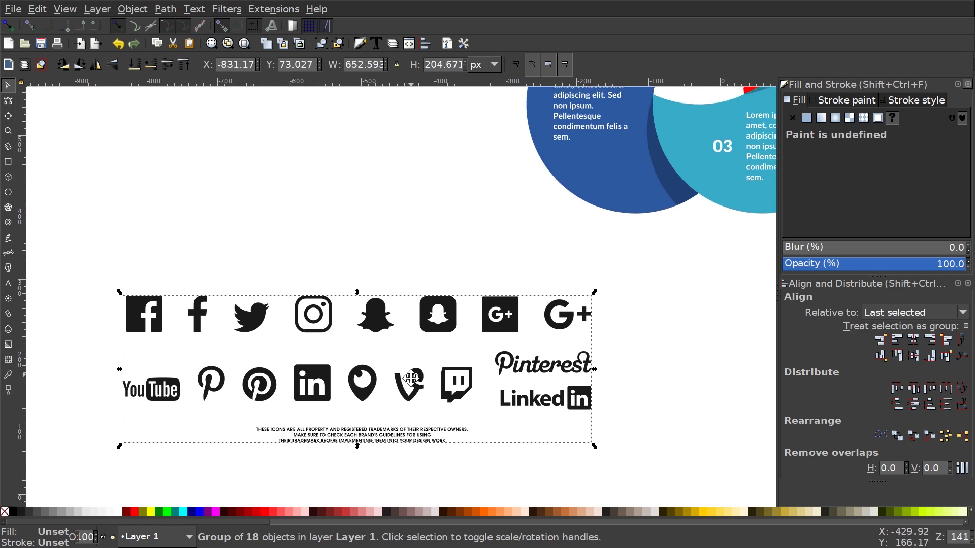
left_click_drag(460, 305, 419, 361)
scroll(472, 301, "down", 3)
scroll(472, 301, "left", 3)
scroll(472, 301, "down", 1)
scroll(472, 301, "left", 1)
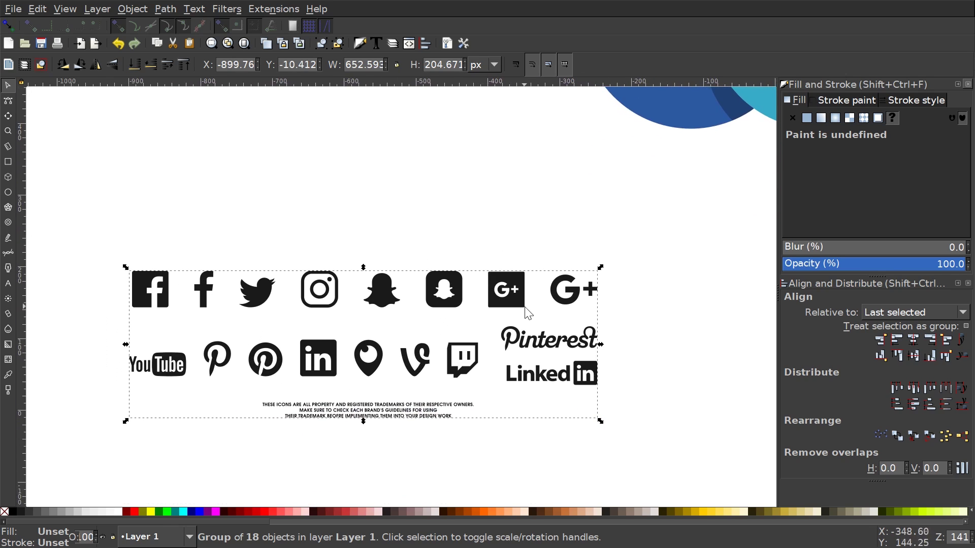
scroll(473, 304, "up", 2)
scroll(472, 304, "right", 2)
left_click(337, 43)
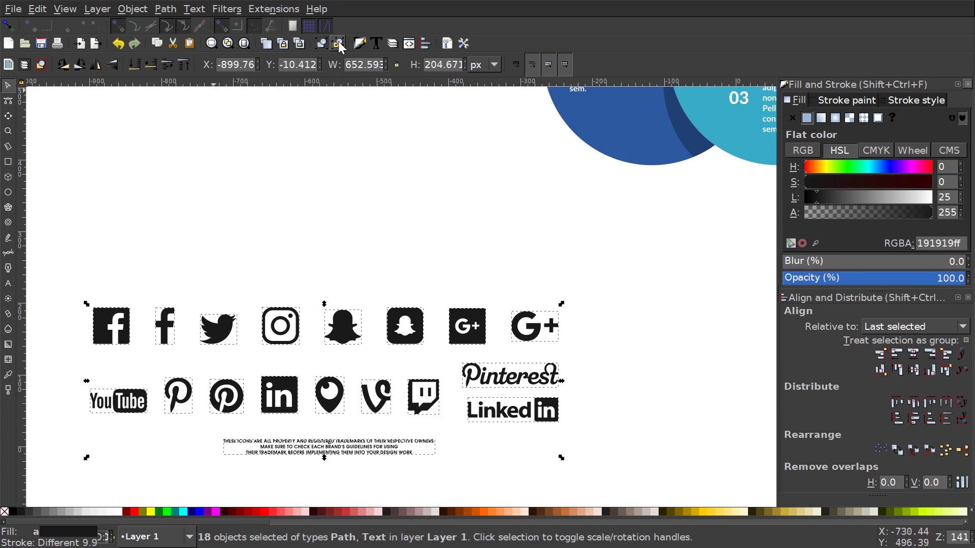
- Place the square Facebook icon beneath the text in the dark blue shape, fill it white and scale it down
scroll(307, 334, "up", 4)
scroll(307, 333, "right", 4)
scroll(206, 362, "down", 2)
scroll(206, 361, "left", 4)
left_click(207, 361)
left_click_drag(126, 403, 627, 196)
scroll(461, 343, "up", 4)
scroll(461, 344, "right", 5)
left_click_drag(378, 378, 389, 376)
left_click(119, 512)
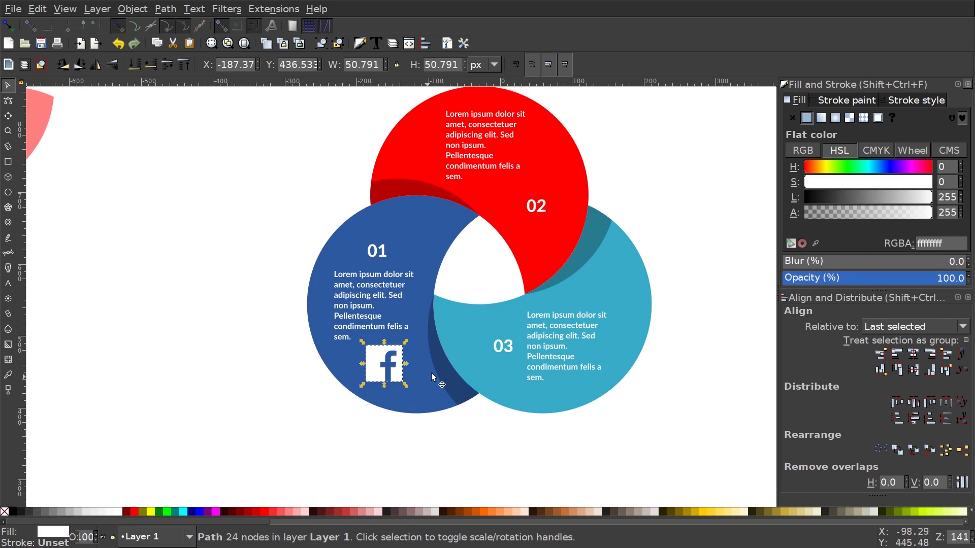
left_click_drag(407, 384, 372, 365)
- Move the YouTube logo into the red shape to the left of its text, shifting the text block right to make room
scroll(383, 239, "down", 8)
scroll(383, 239, "left", 9)
scroll(144, 449, "down", 3)
scroll(144, 449, "left", 3)
left_click_drag(143, 449, 458, 137)
scroll(458, 138, "up", 11)
scroll(459, 137, "right", 12)
left_click_drag(142, 406, 390, 190)
left_click(452, 202)
left_click_drag(452, 202, 460, 201)
left_click_drag(350, 205, 357, 206)
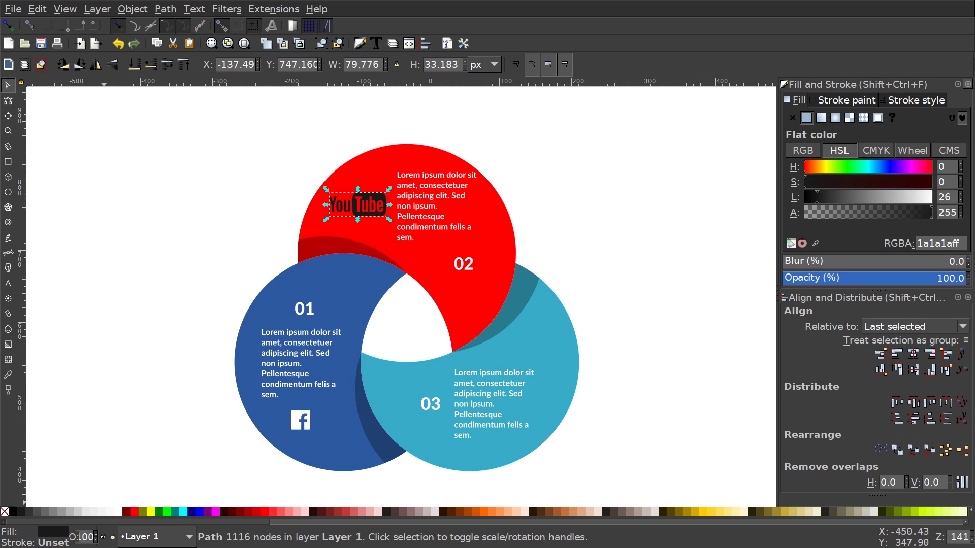
- Fill the YouTube logo white, scale it down and nudge the text block beside it
left_click(116, 511)
left_click_drag(389, 206, 380, 206)
left_click_drag(458, 195, 460, 198)
- Place the Twitter bird icon above the text in the light blue shape and fill it white
scroll(375, 396, "down", 10)
scroll(374, 396, "left", 8)
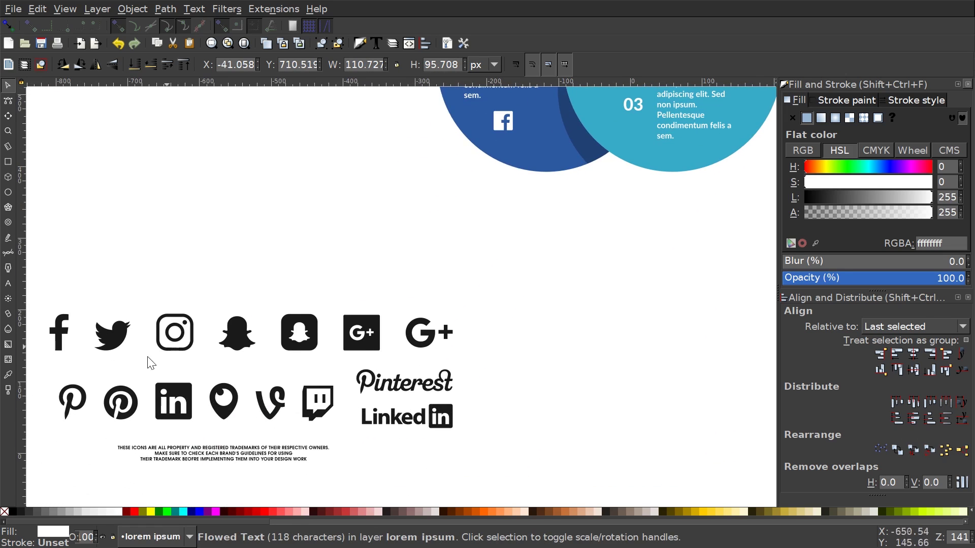
left_click_drag(100, 342, 358, 117)
scroll(456, 419, "up", 8)
scroll(456, 419, "left", 3)
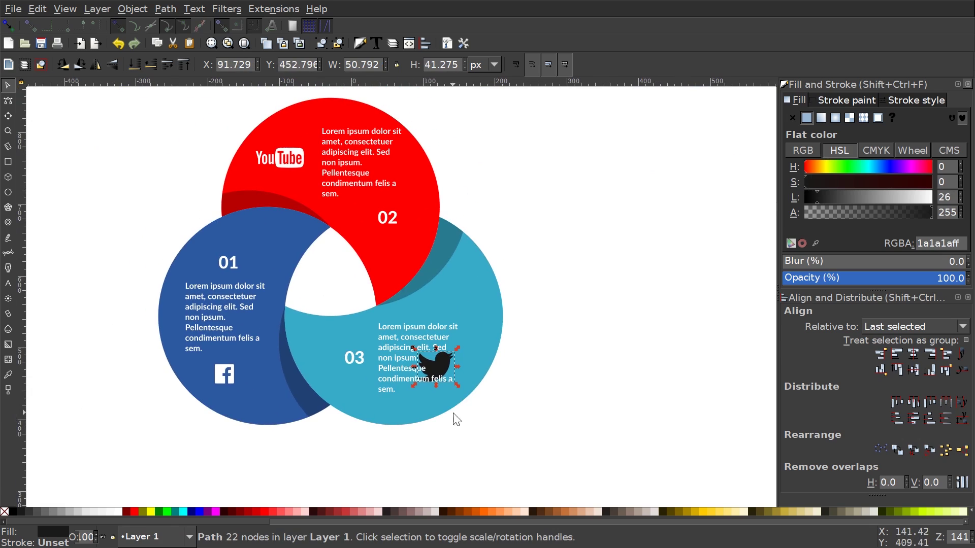
left_click_drag(440, 367, 466, 298)
left_click(118, 512)
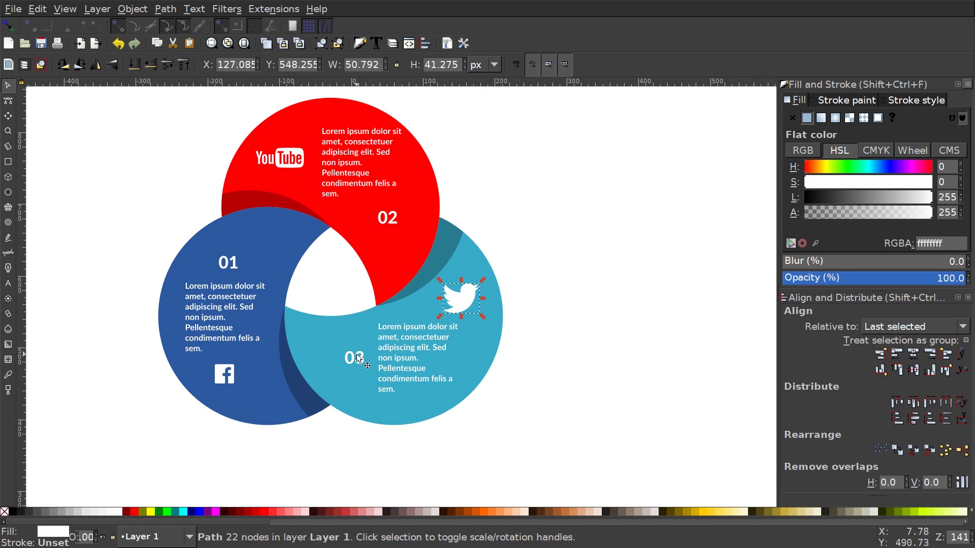
- Move the 03 slightly left, away from its text, and scale the Twitter icon down to about 41 px wide
left_click(355, 362, "ctrl")
left_click(435, 343, "ctrl")
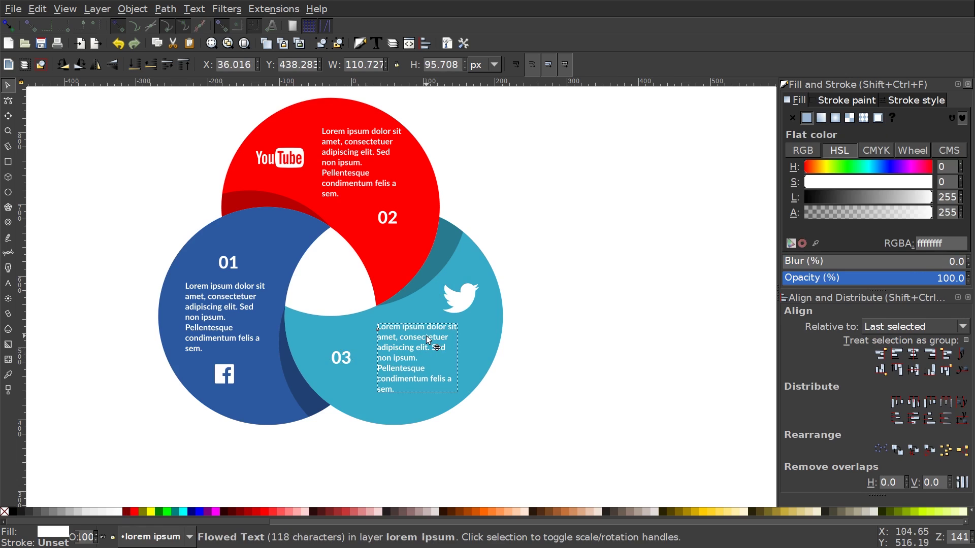
left_click(463, 307, "ctrl")
left_click_drag(483, 286, 476, 293)
left_click(527, 331)
scroll(636, 364, "left", 3)
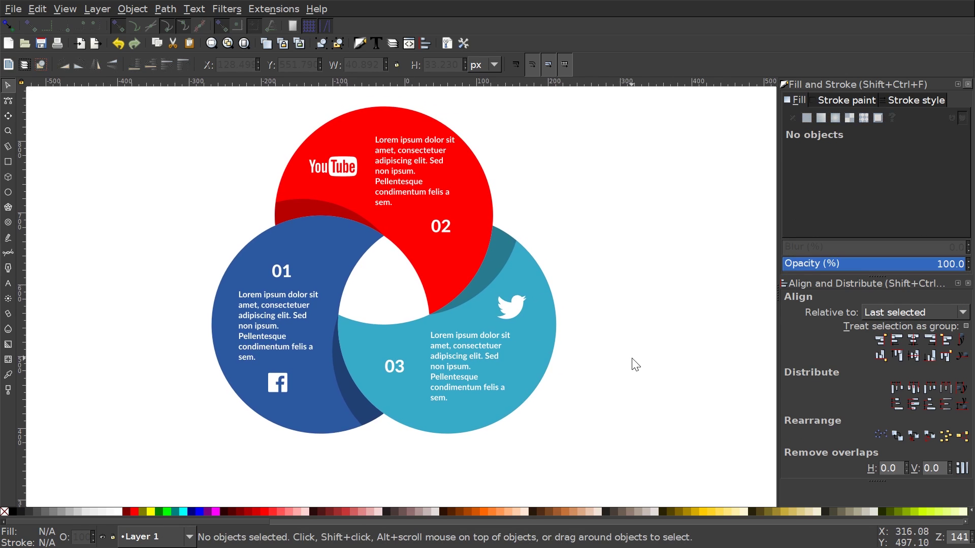
- Select the entire three-circle infographic and move it up and to the right, to about X -120, Y 572 px
scroll(555, 370, "down", 3, "ctrl")
scroll(556, 383, "up", 3)
scroll(492, 421, "right", 4)
left_click_drag(561, 493, 185, 155)
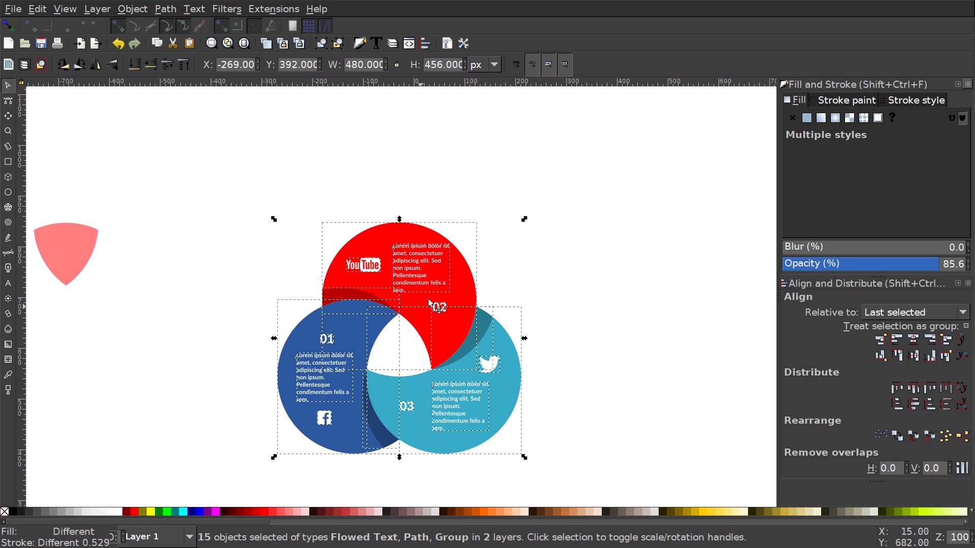
left_click_drag(423, 307, 498, 215)
scroll(666, 276, "right", 4)
scroll(607, 298, "up", 2)
left_click(578, 296)
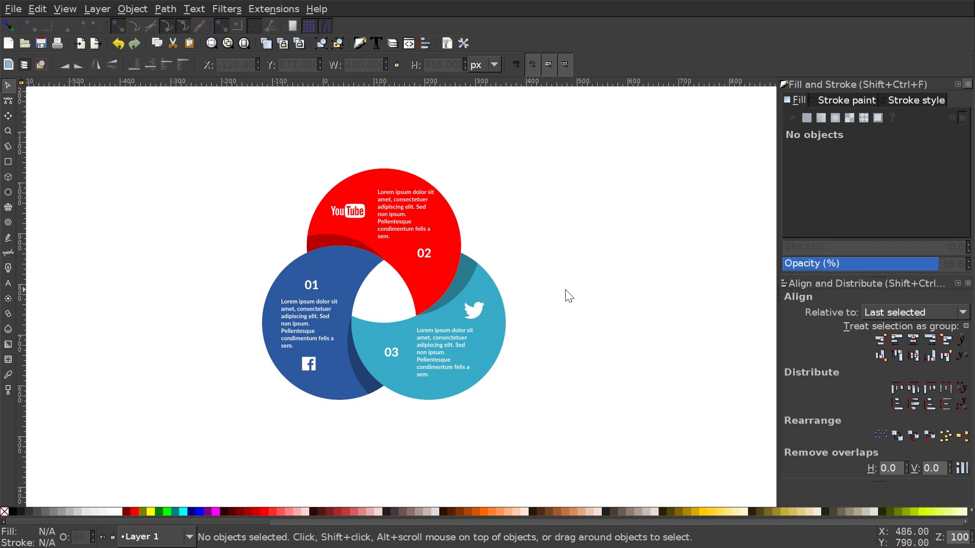
scroll(574, 290, "left", 2)
scroll(568, 279, "down", 1)
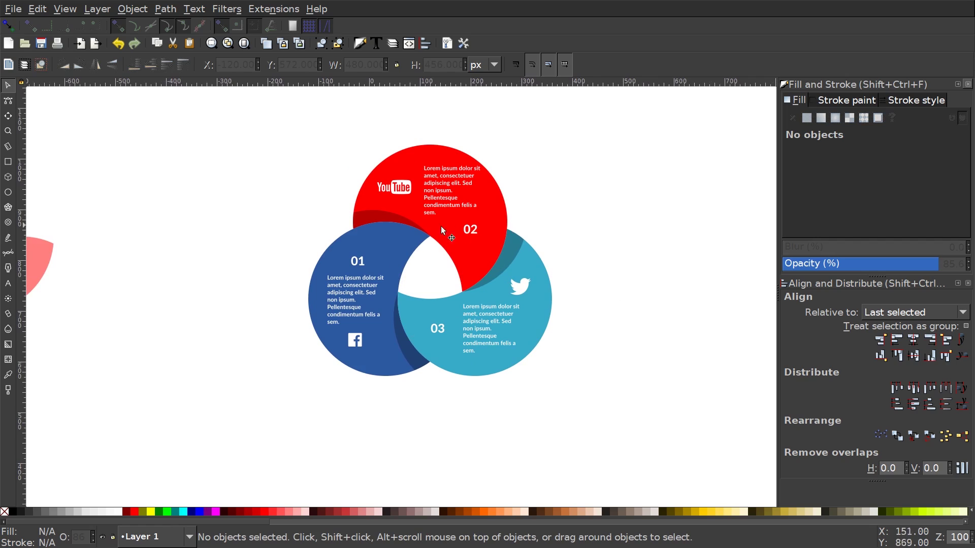